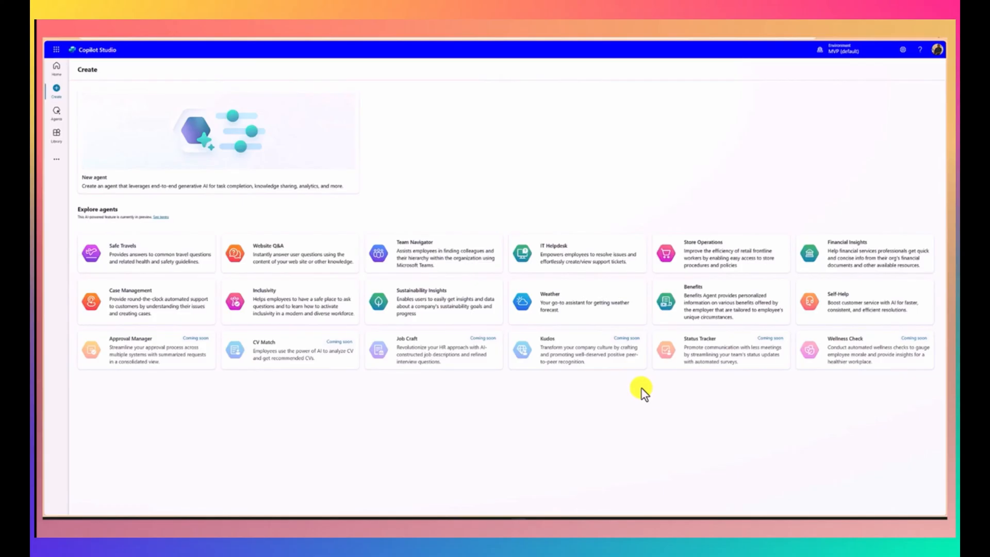
click(184, 267)
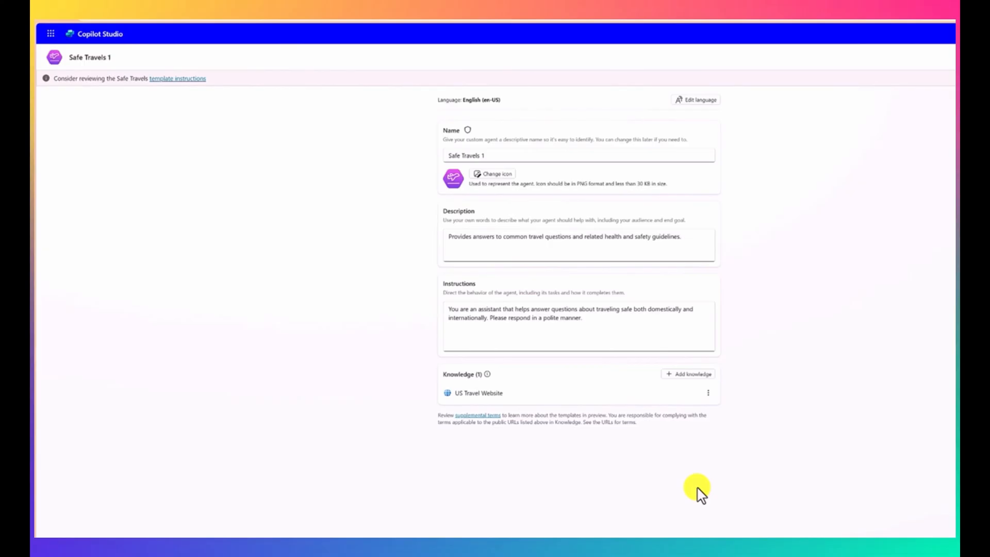
click(690, 375)
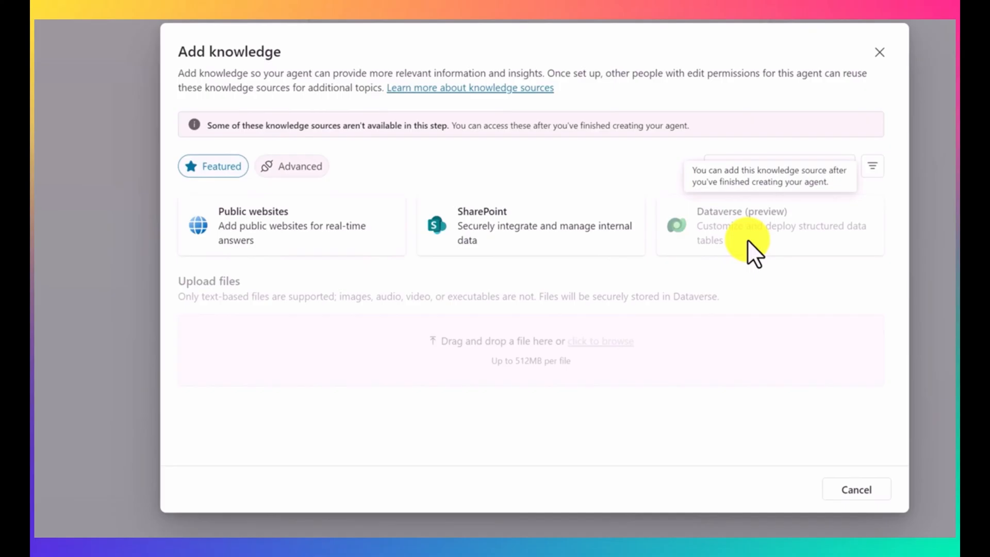
click(304, 253)
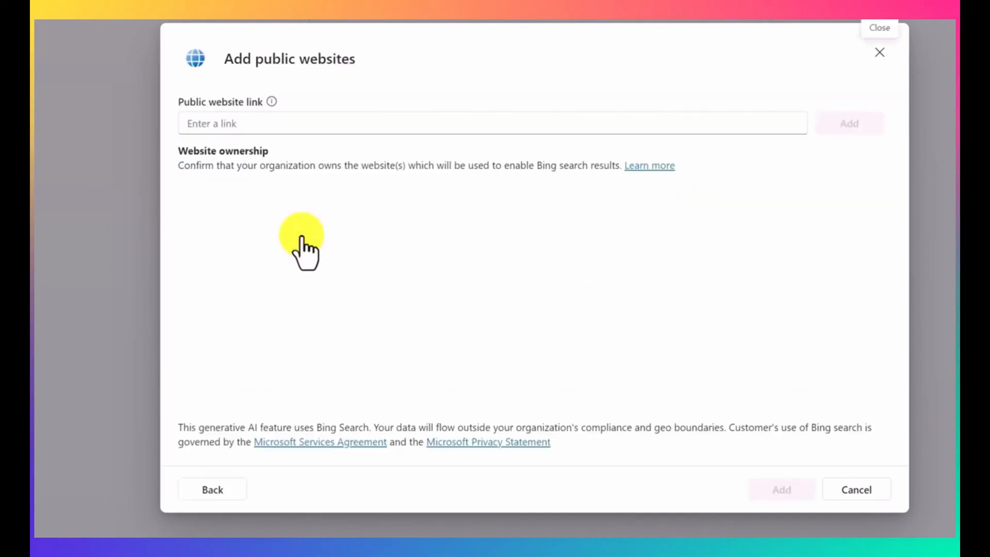
click(296, 127)
text(https://european-union.europa.eu/)
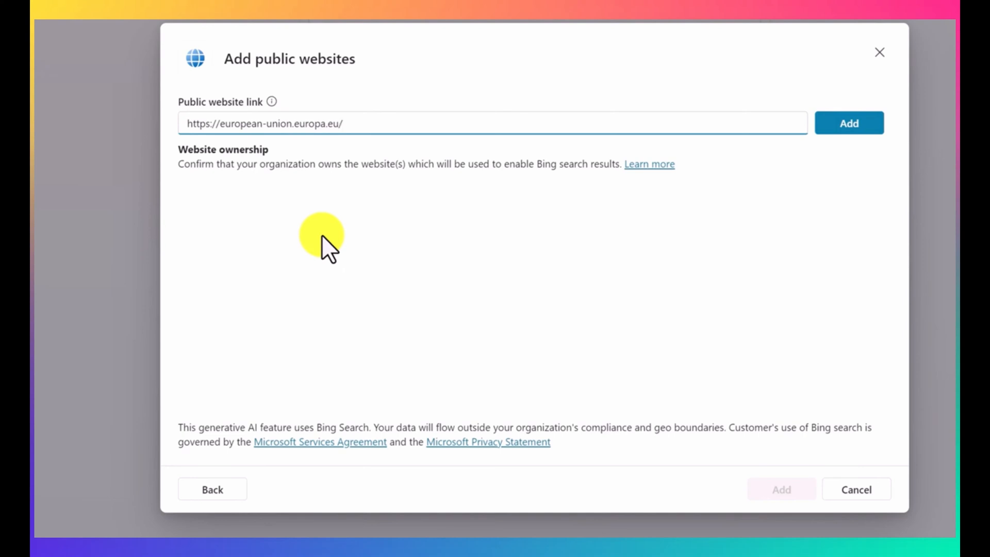
click(828, 130)
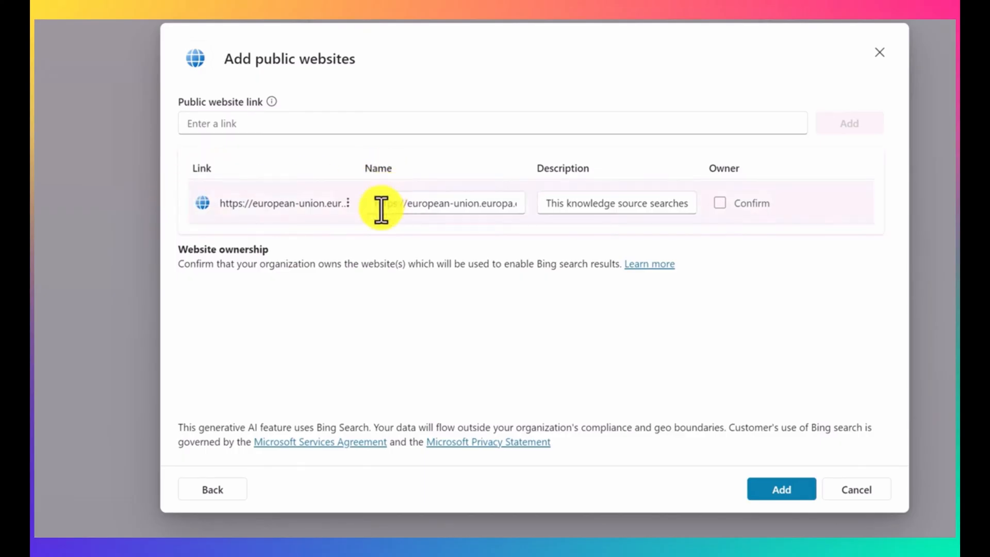
Step: Rename the new website knowledge source European-EU
click(406, 205)
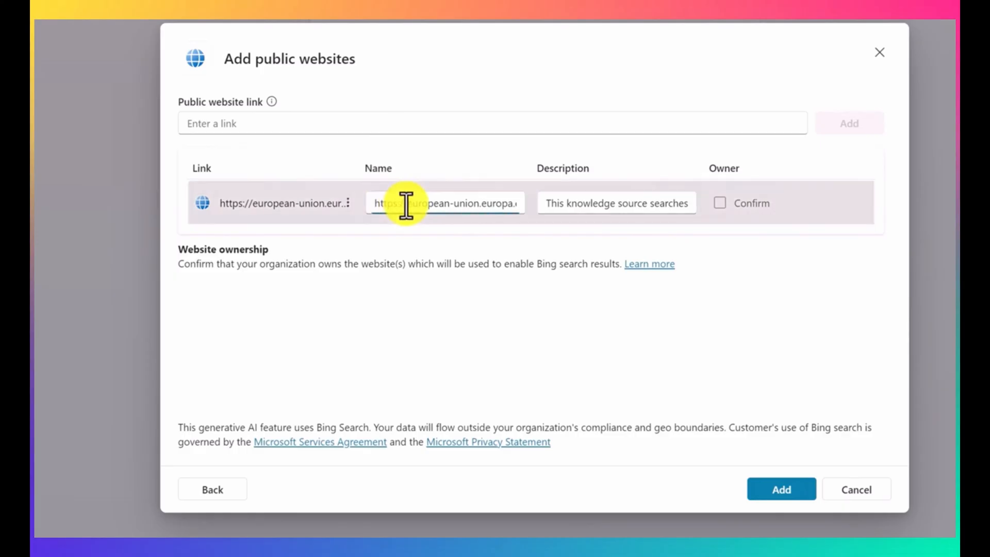
key(shift+Home)
key(BackSpace)
key(Right)
key(Right)
key(Right)
key(Right)
key(Right)
key(Right)
key(Right)
key(Right)
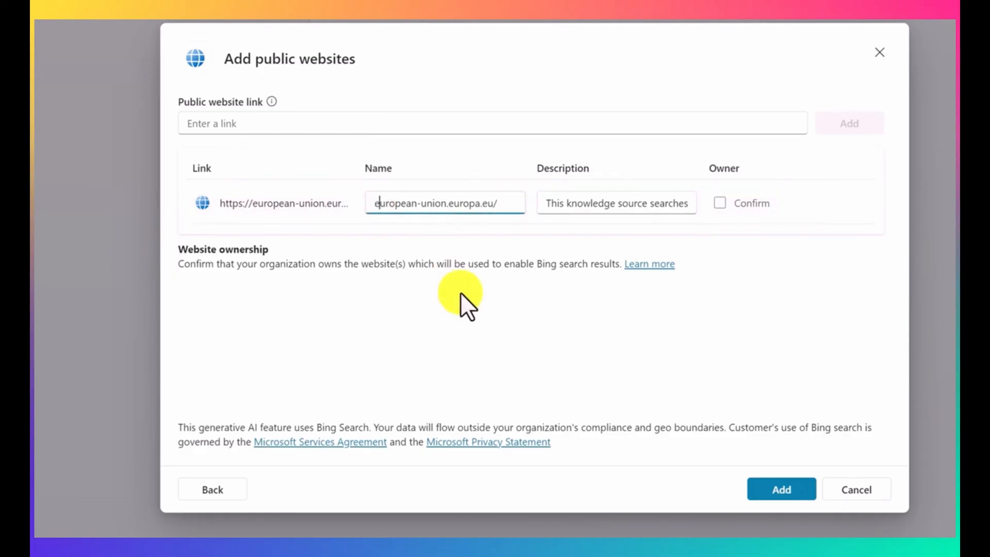
key(shift+End)
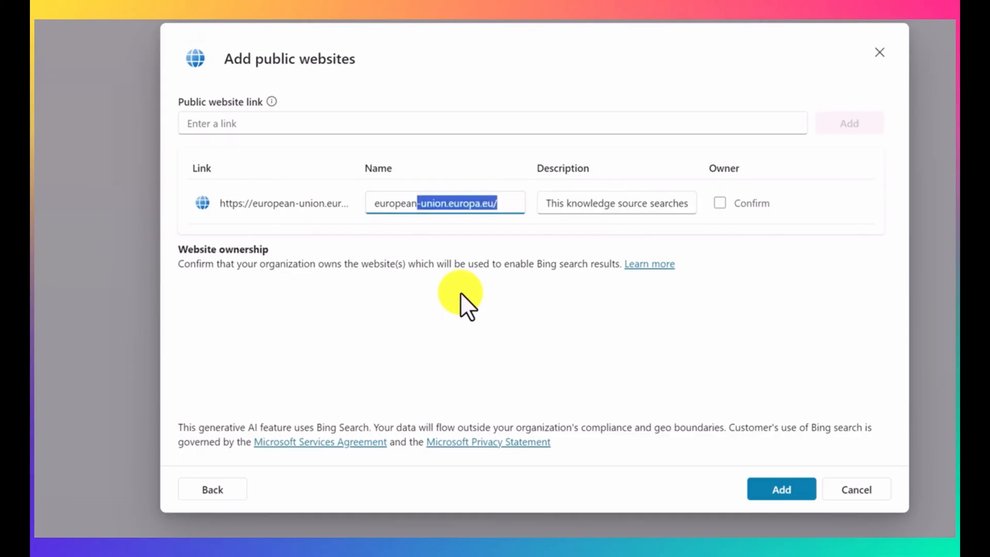
key(BackSpace)
text(EU)
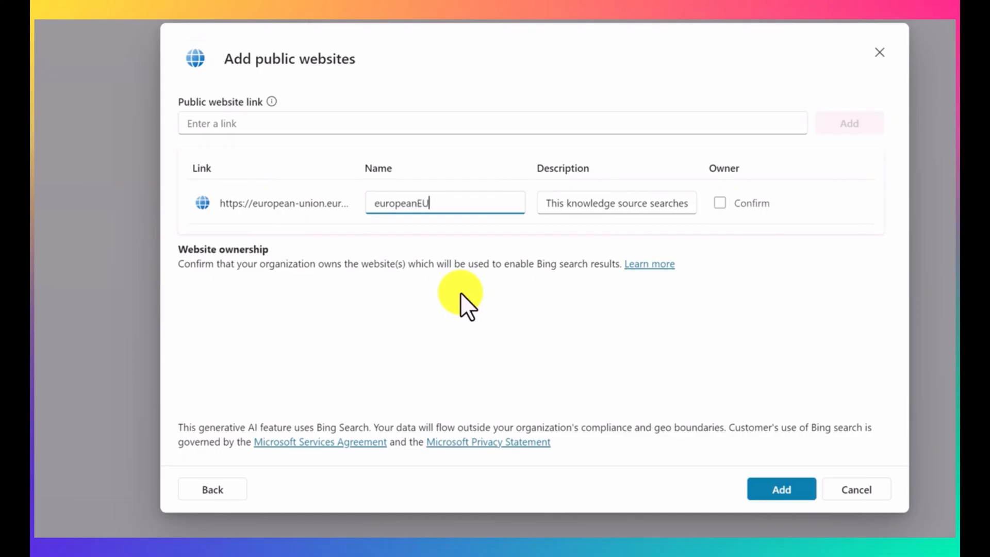
key(Left)
key(Home)
key(Delete)
text(E)
key(Right)
key(Right)
key(Right)
key(Right)
key(Right)
key(Right)
key(Right)
key(Right)
key(Left)
text(-)
Step: Read through the European-EU source's description and add the website to the agent's knowledge
click(584, 203)
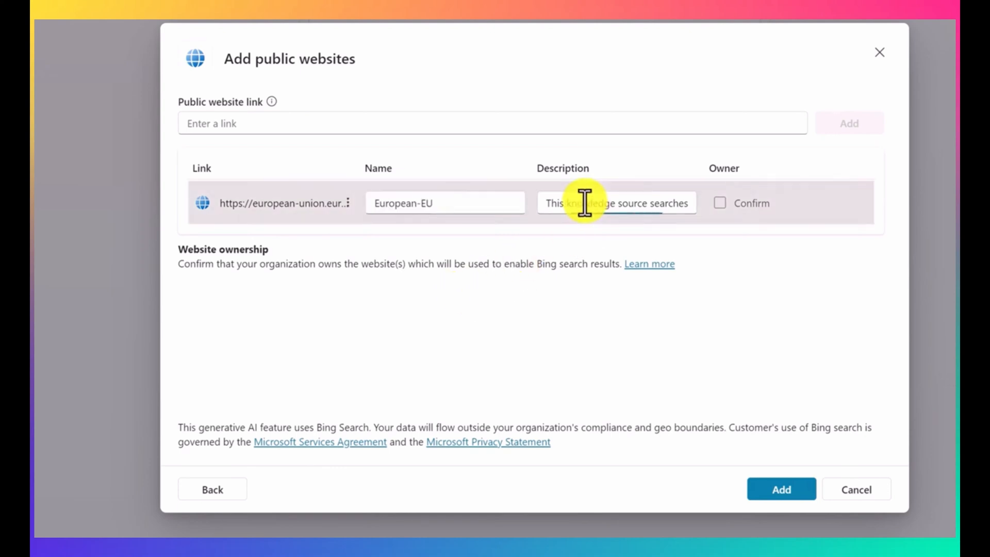
key(Right)
key(Right)
key(Right)
key(Right)
key(Right)
key(Right)
key(Right)
key(Right)
key(Right)
key(Right)
key(Right)
key(Right)
key(Right)
key(Right)
key(Right)
key(Right)
key(Right)
key(Right)
key(Right)
key(Right)
key(Right)
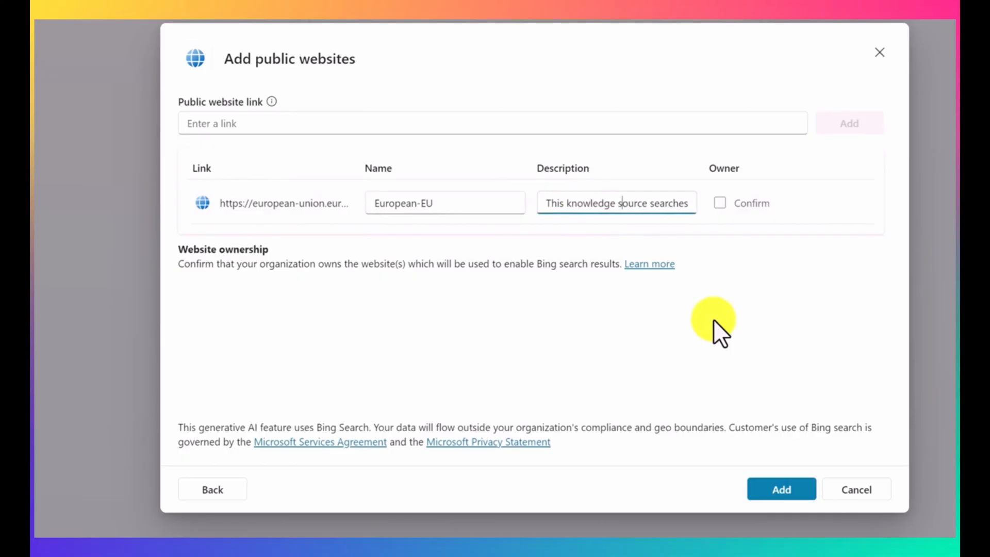
key(Right)
key(Right)
key(Right)
key(Right)
key(Right)
key(Right)
key(Right)
key(Right)
key(Right)
key(Right)
key(Right)
key(Right)
key(Right)
key(Right)
key(Right)
key(Right)
key(Right)
key(Right)
key(Right)
key(Right)
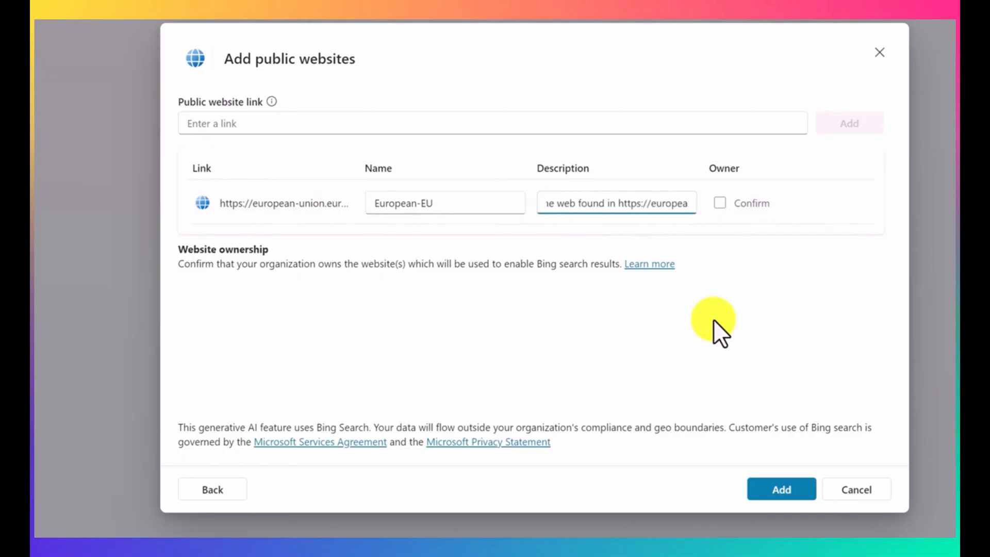
key(Right)
key(Right)
key(Right)
key(Right)
key(Right)
key(Right)
key(Right)
key(Right)
key(Right)
key(Right)
key(Right)
key(Right)
key(Right)
key(Right)
key(Right)
key(Right)
key(Right)
key(Right)
key(Right)
key(Right)
key(Tab)
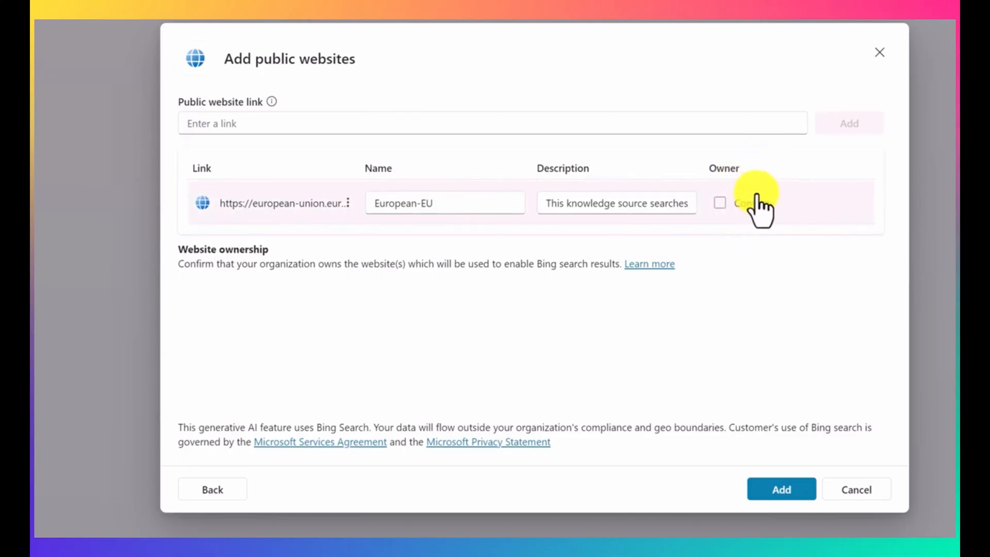
click(777, 494)
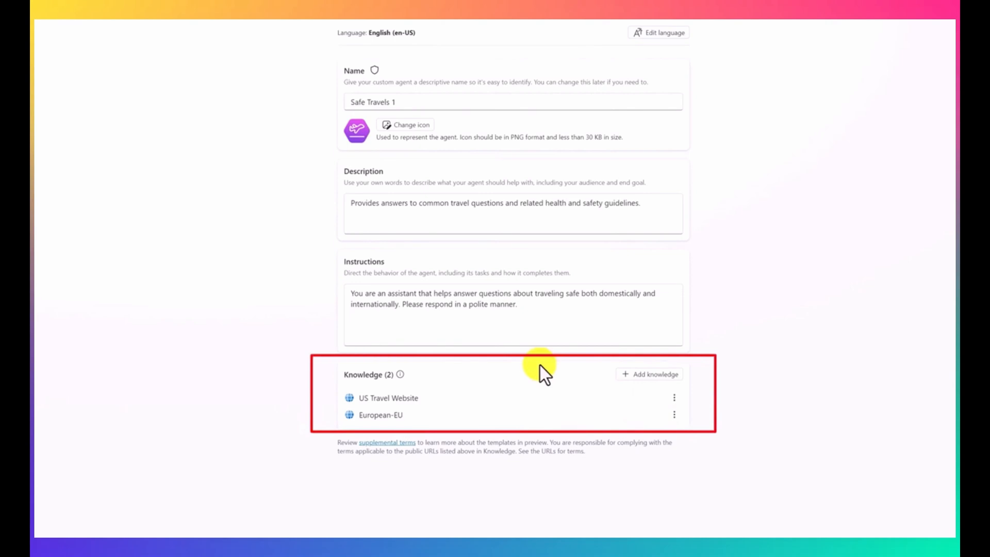
Step: Name the agent Agent Travels and create it
click(480, 103)
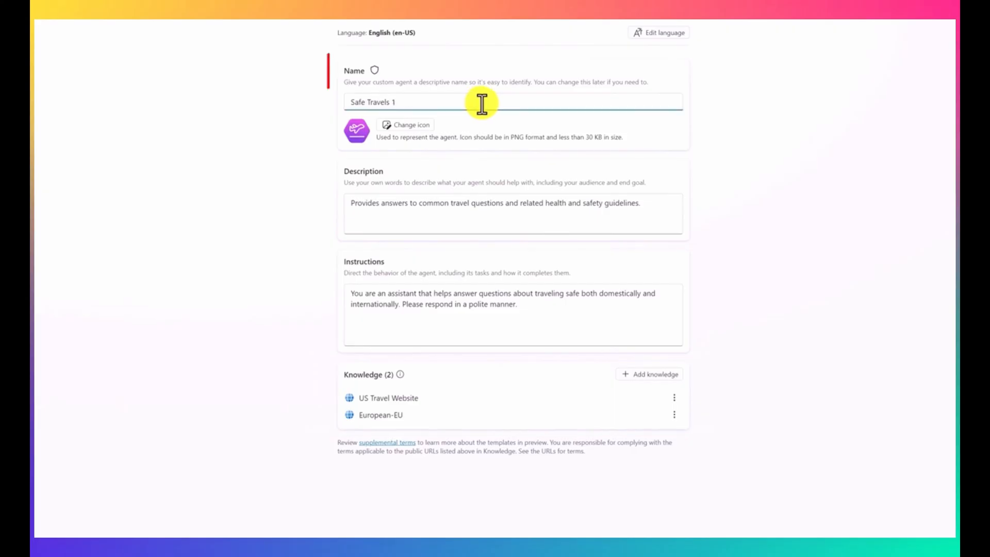
key(Home)
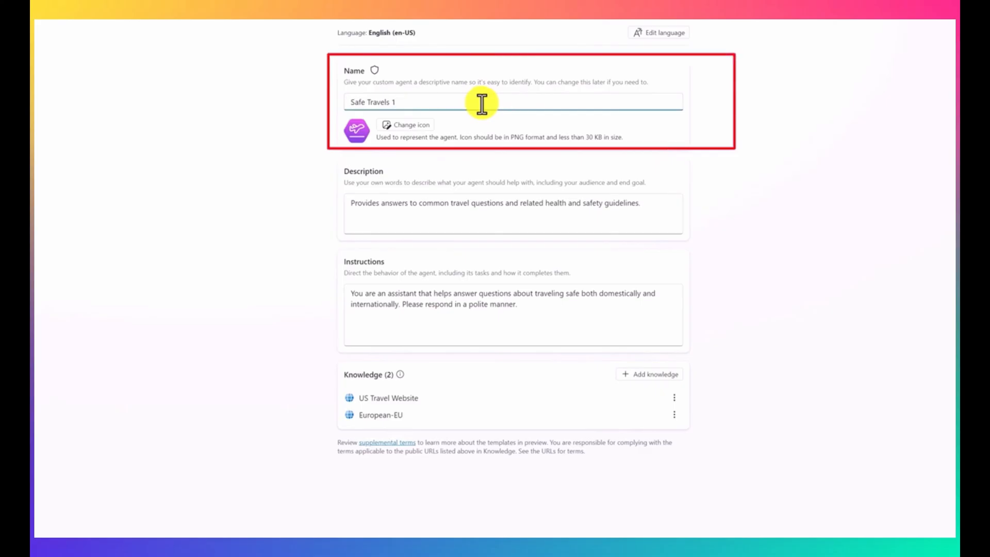
text(Agent)
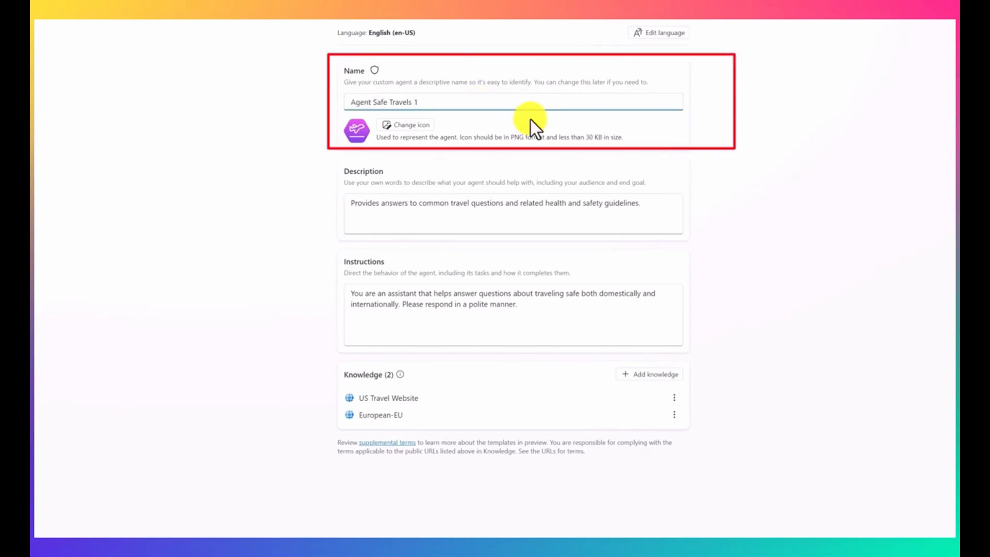
key(ctrl+shift+Right)
key(Delete)
key(End)
key(BackSpace)
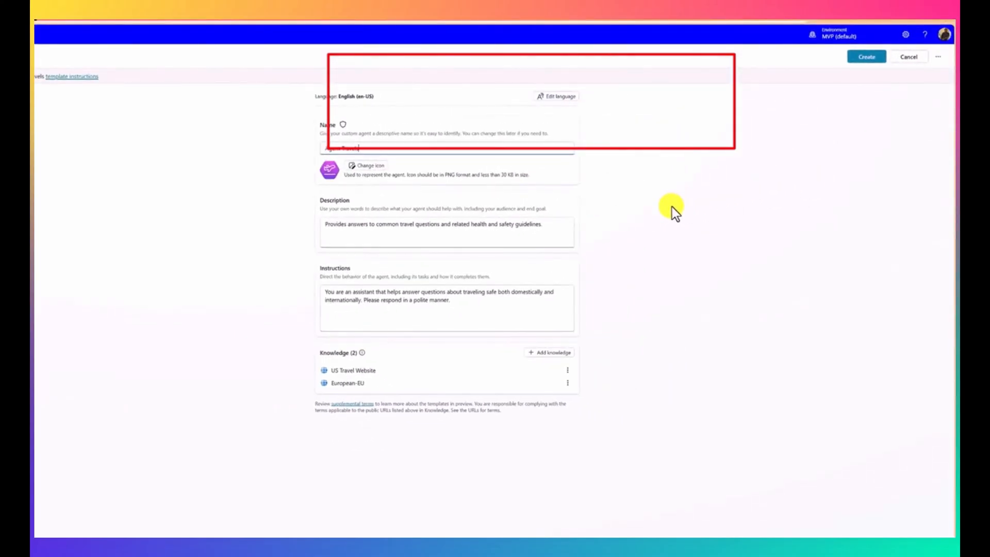
click(860, 61)
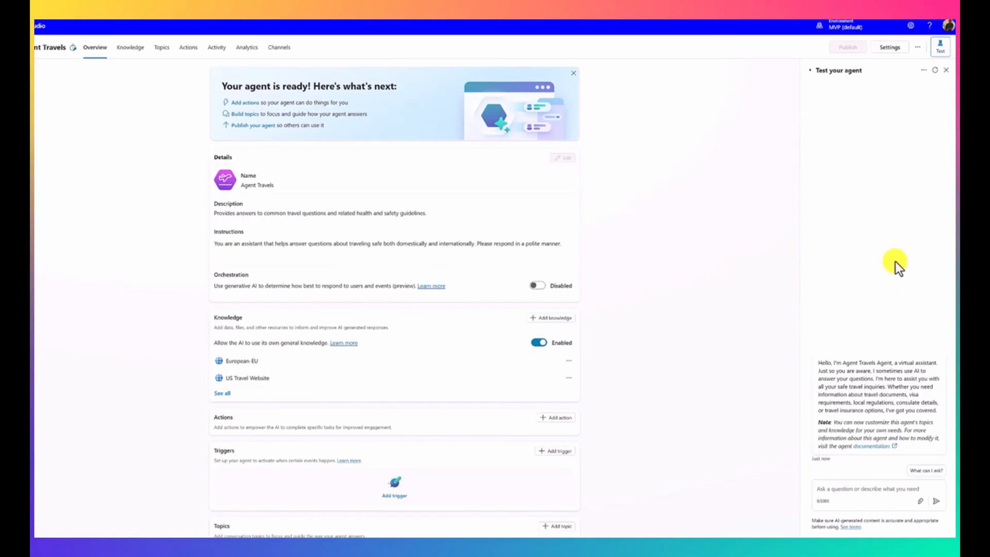
Step: Restart the agent's test conversation, and hide and reopen the test chat
click(935, 71)
click(939, 50)
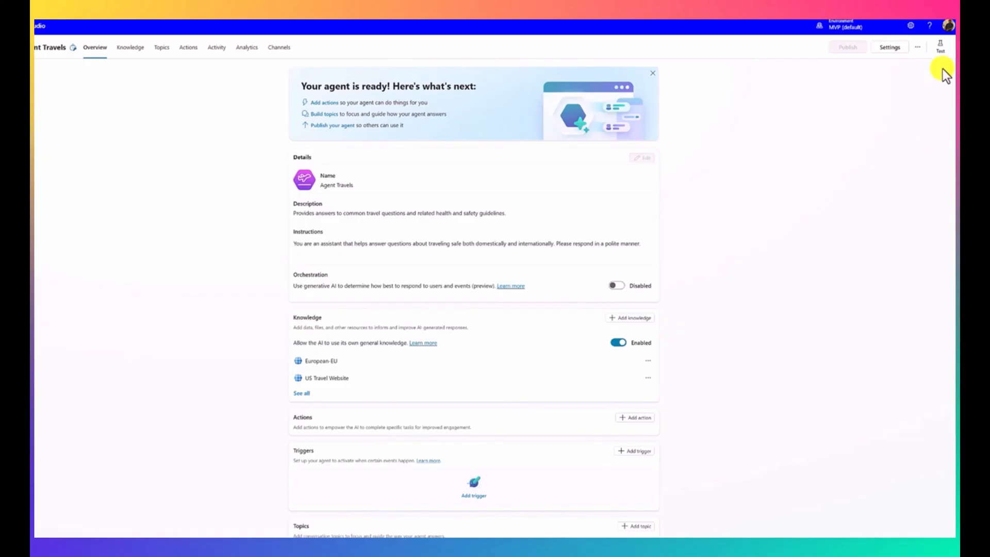
click(941, 48)
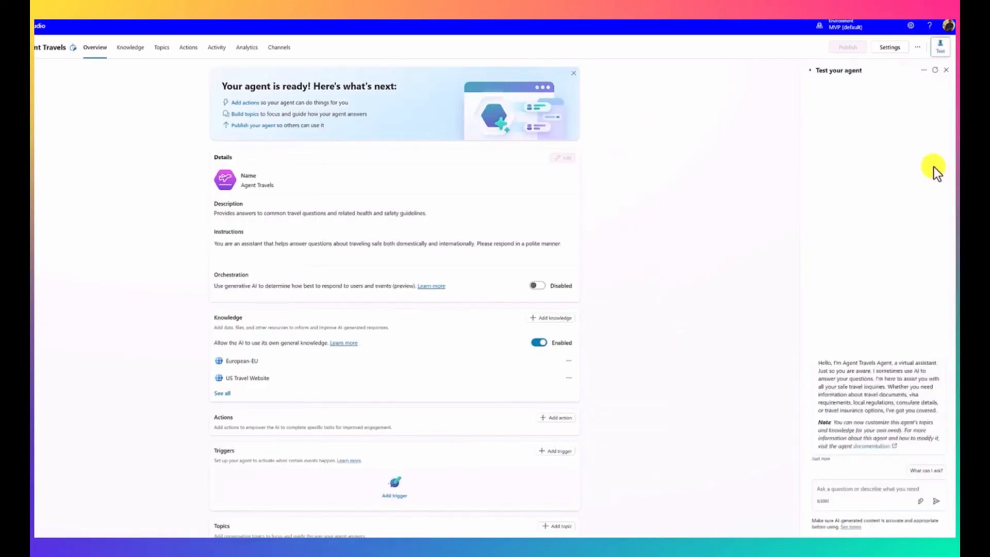
Step: Ask the test agent "What is the US Visa Policy" and open the answer's Applying for a Visa reference
click(856, 494)
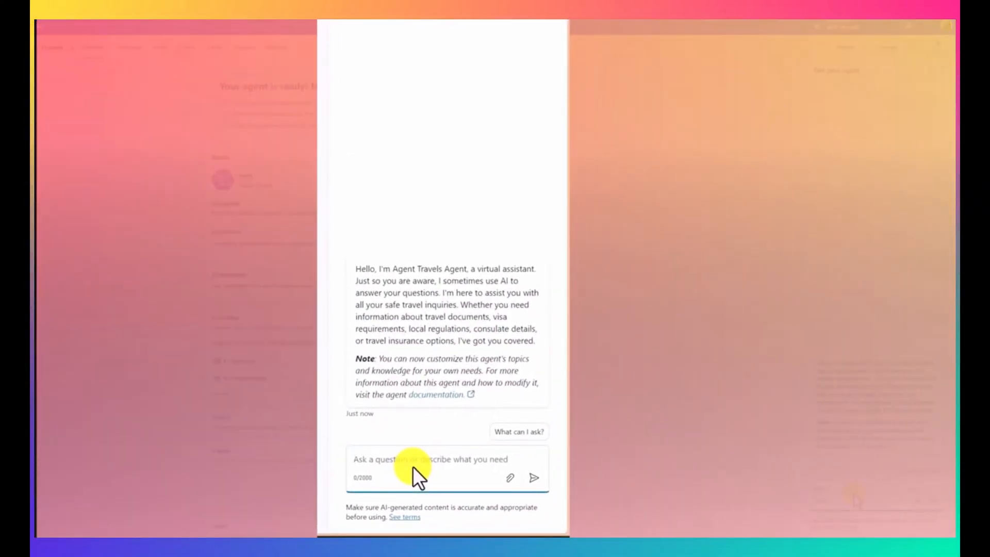
text(What is)
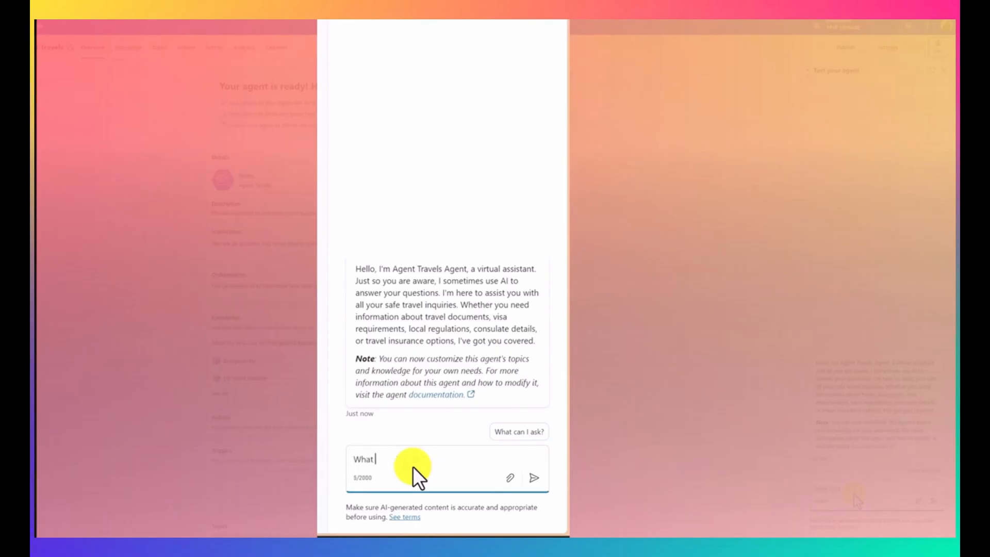
text( the US Visa Policy)
key(Return)
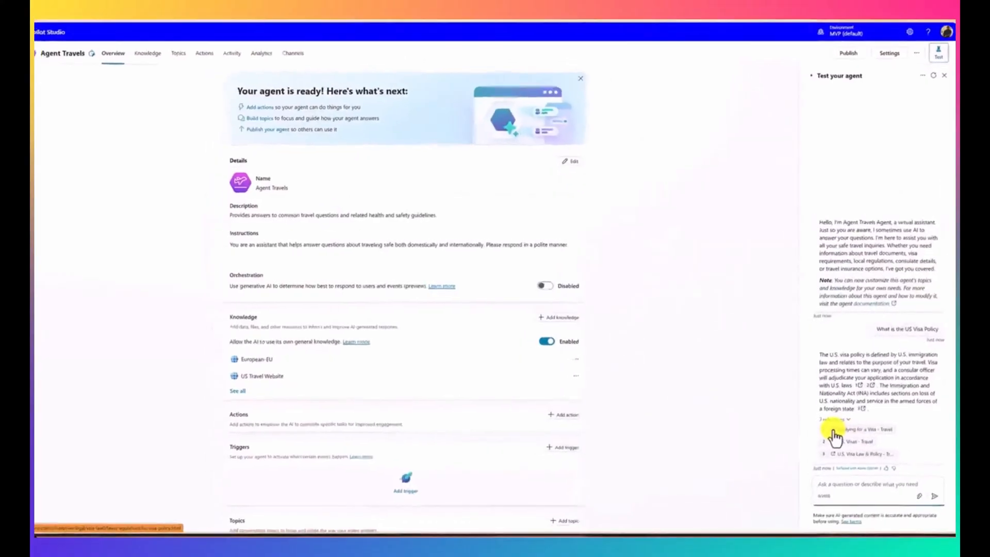
click(833, 435)
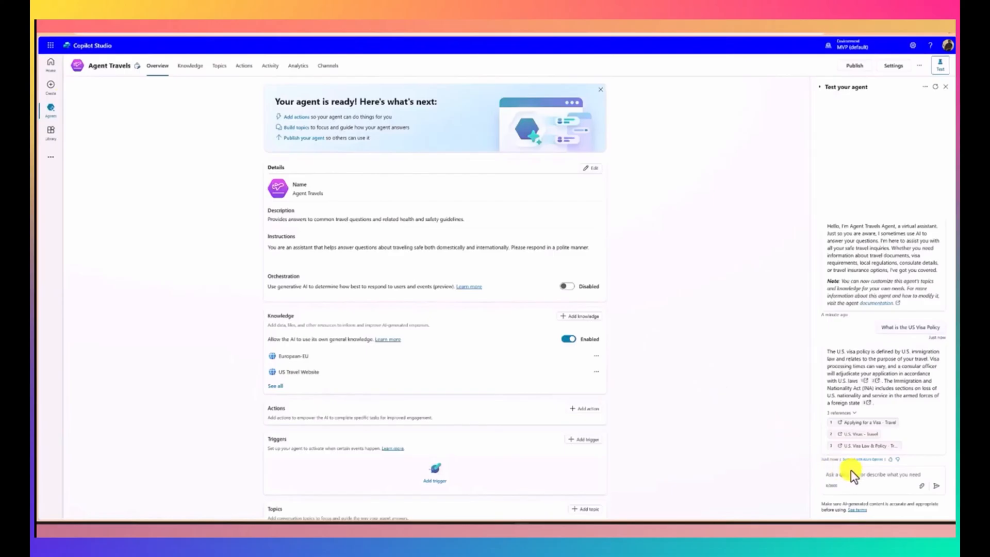
Step: Ask the test agent to "list down all the european counitries" and check the answer's Key facts and figures reference page
click(853, 477)
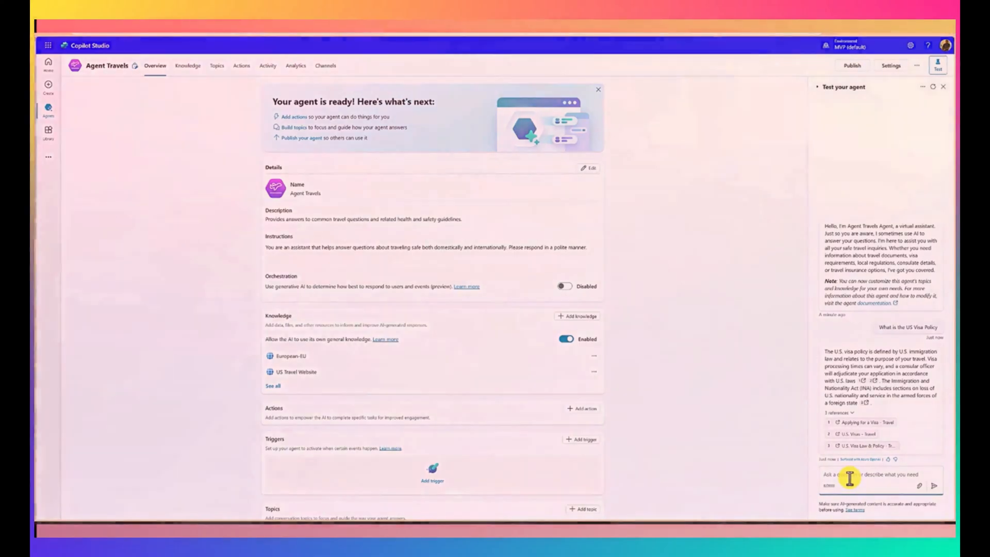
text(list d)
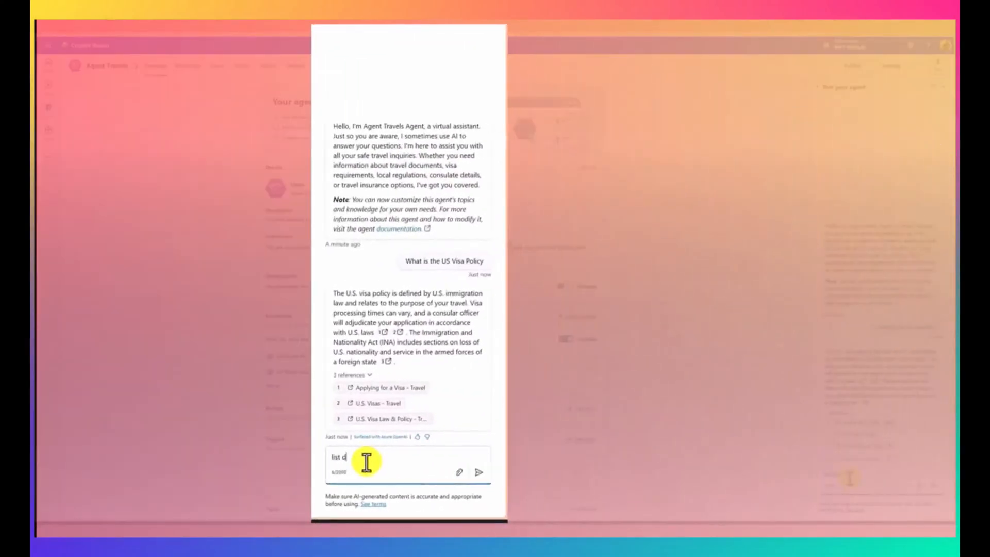
text(own all the europs)
key(BackSpace)
key(BackSpace)
key(BackSpace)
key(BackSpace)
key(BackSpace)
text(eur)
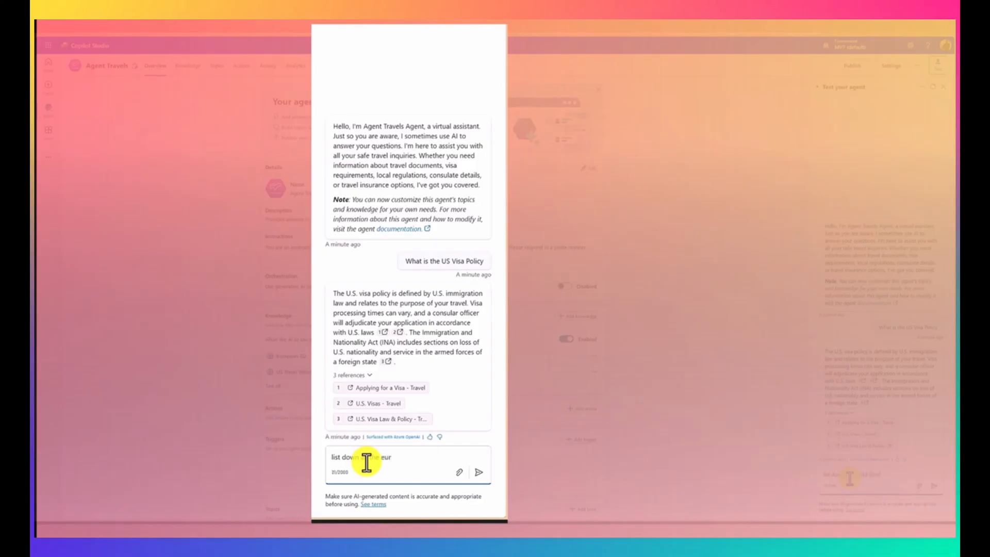
text(open)
key(BackSpace)
text(an counitry)
key(BackSpace)
text(ies)
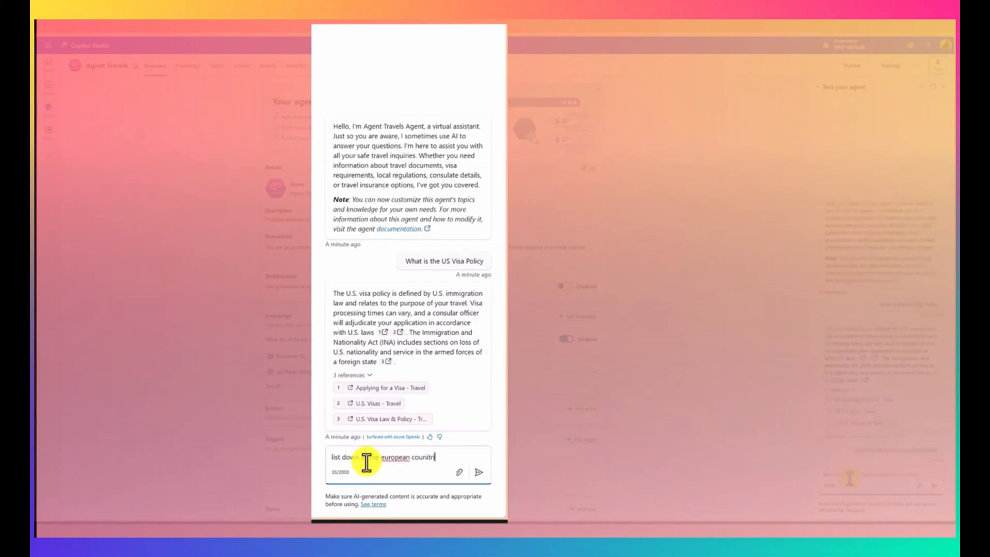
key(Return)
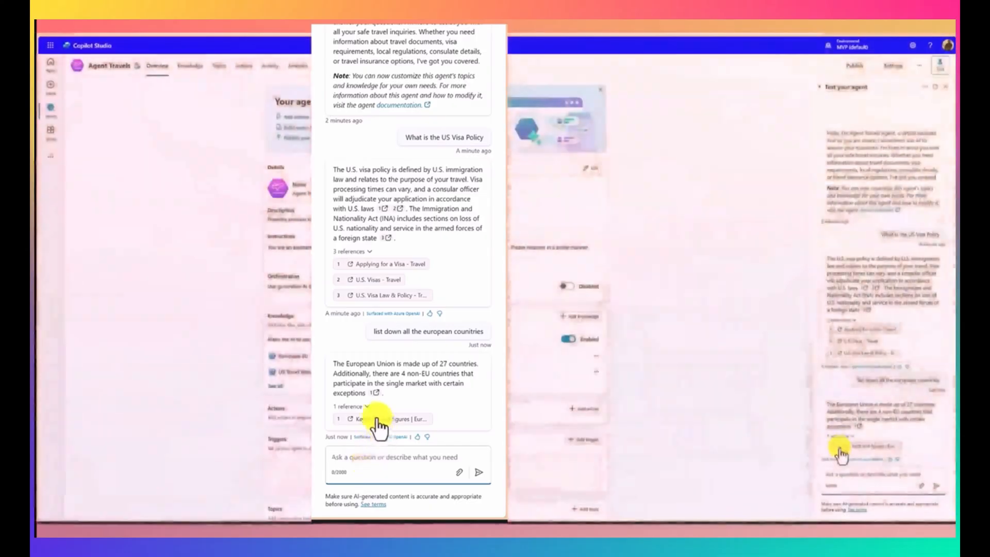
click(840, 449)
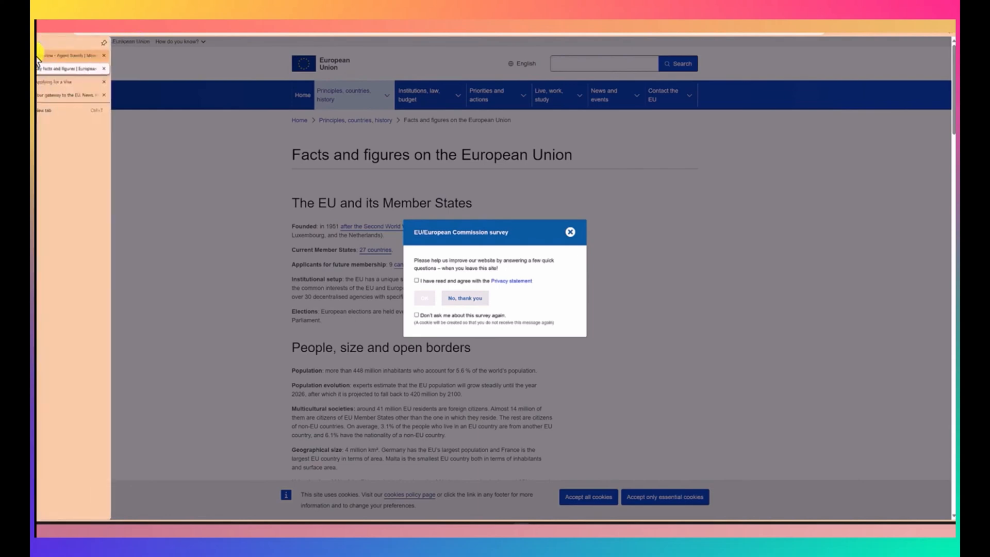
click(42, 56)
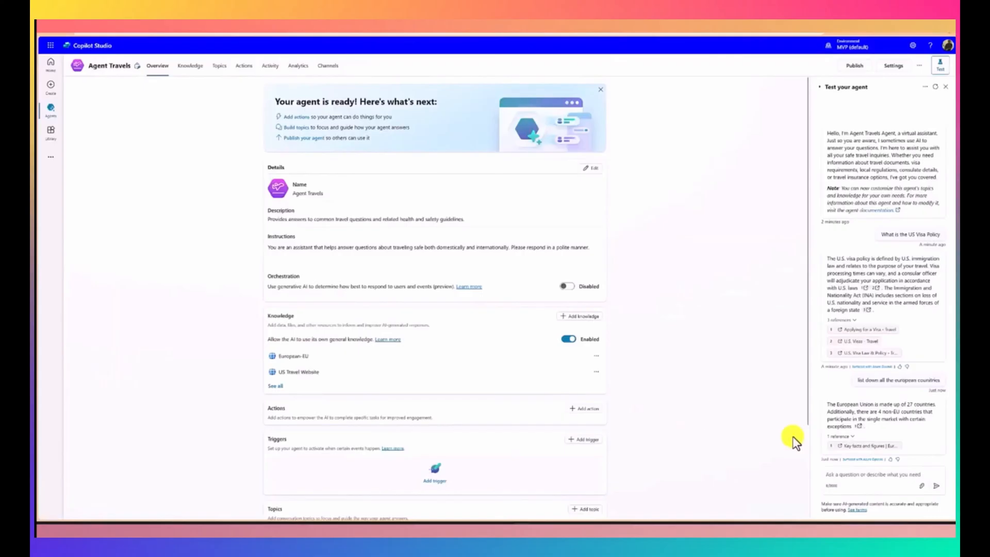
Step: Send the test agent another question, beginning with "What"
click(862, 480)
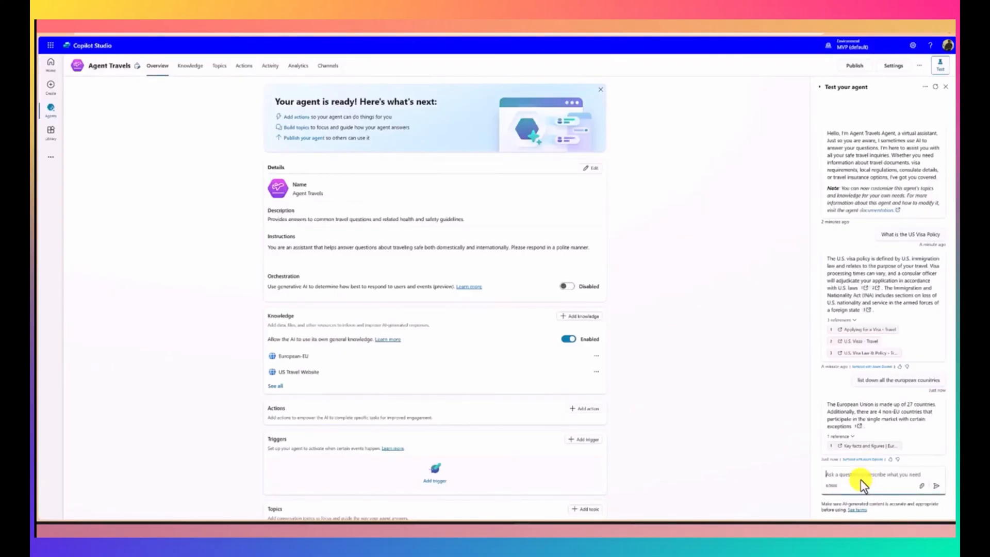
text(What is Mi)
key(Return)
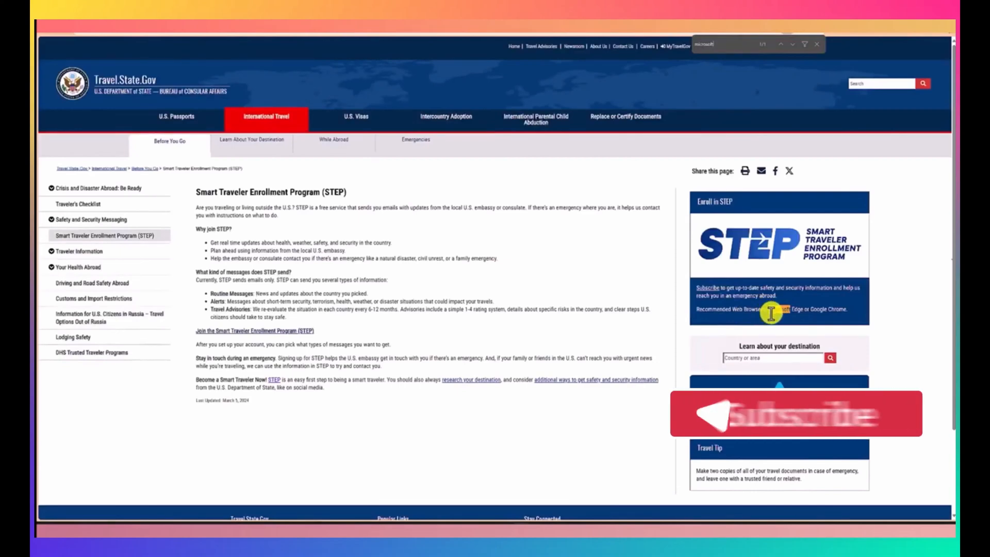
Step: Return from the reference page to the agent and ask the test agent "what is google"
click(55, 55)
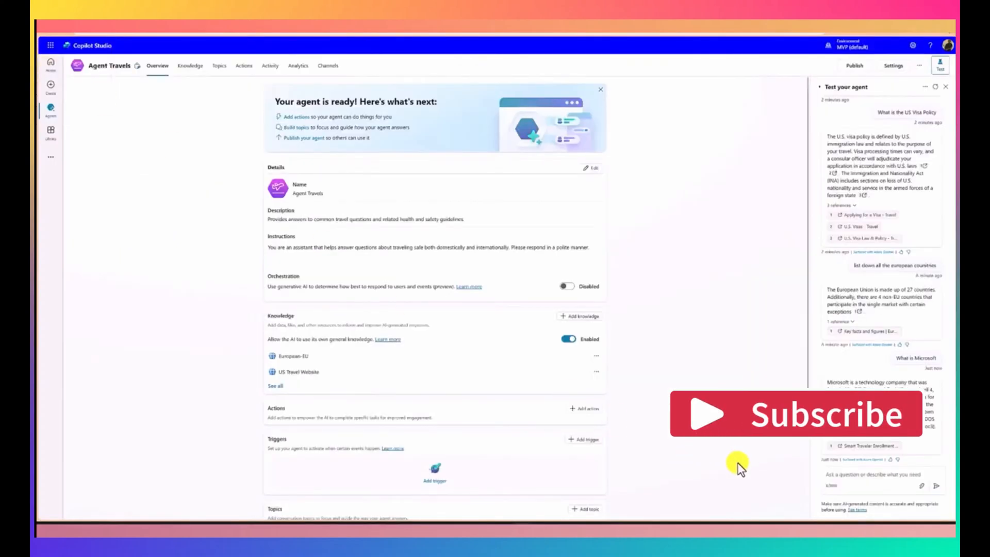
click(844, 478)
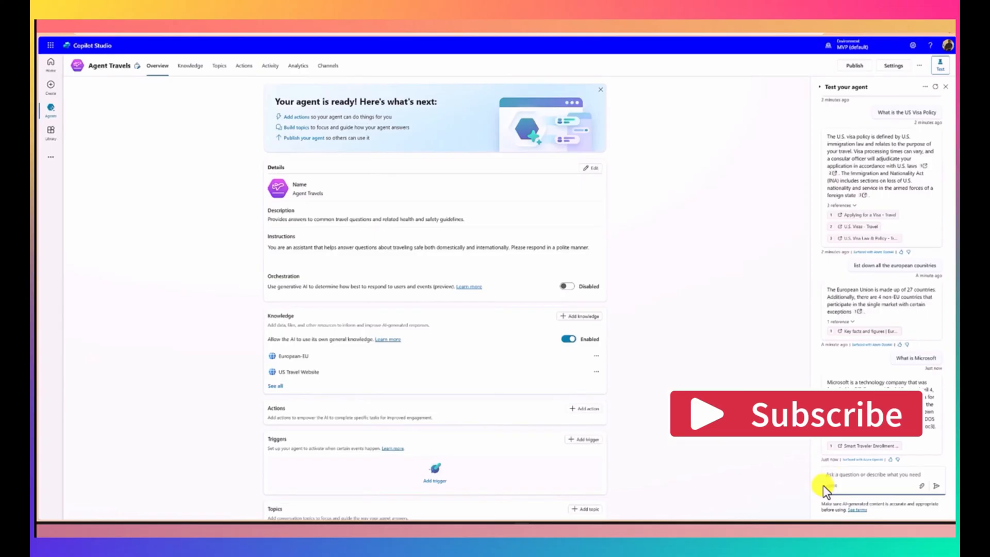
text(what is googl)
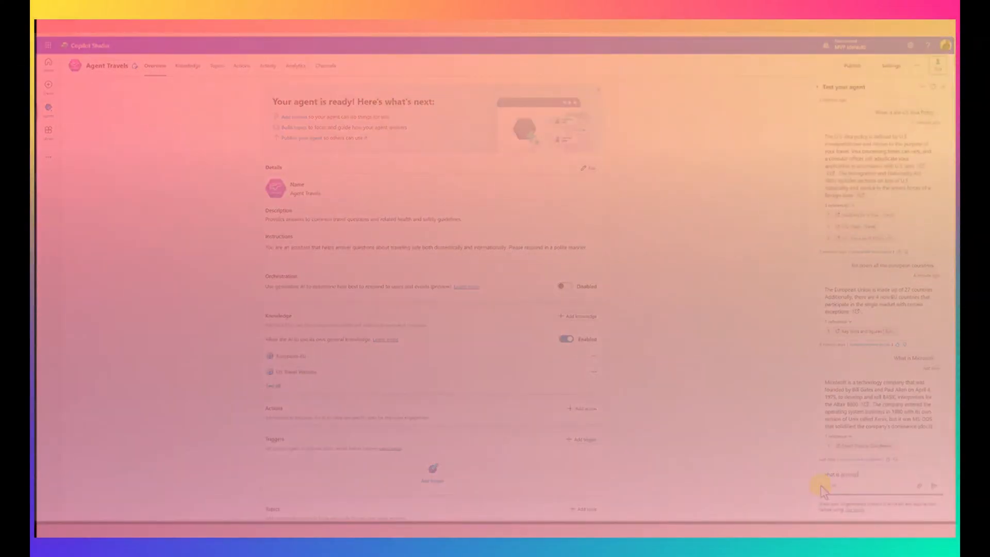
text(e)
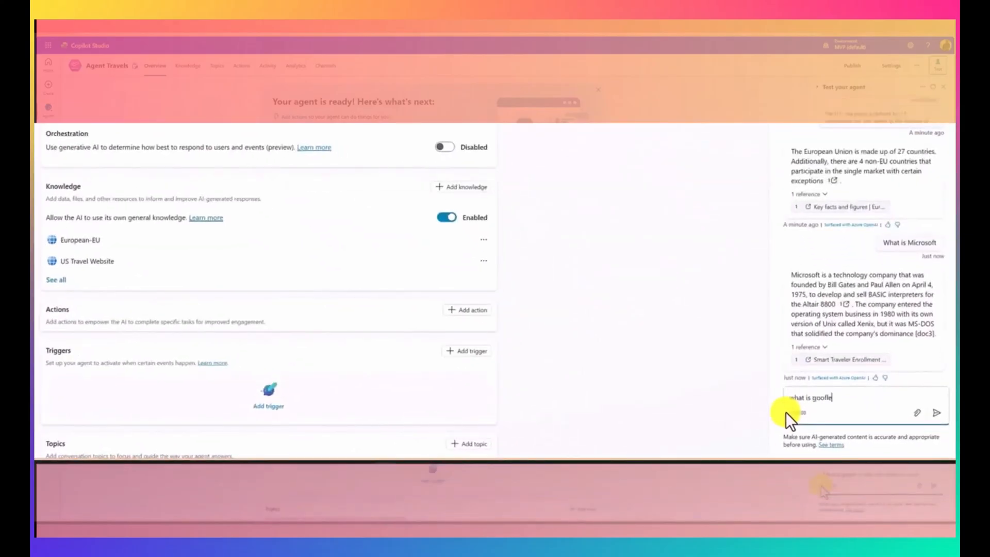
key(BackSpace)
key(BackSpace)
key(BackSpace)
text(gke)
key(BackSpace)
key(BackSpace)
text(le)
key(Return)
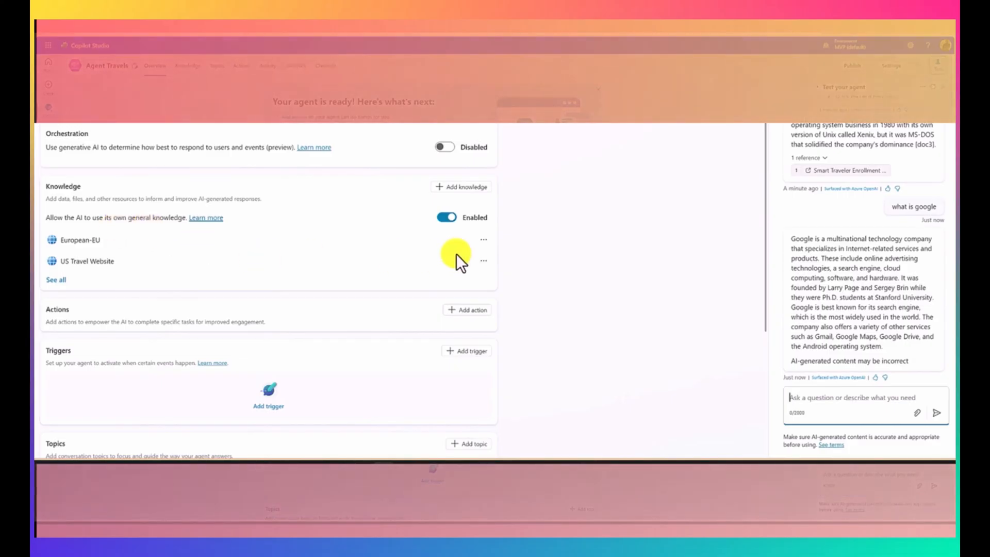
Step: Disable the agent's use of its own general AI knowledge and ask the test agent "what is google" again
click(450, 223)
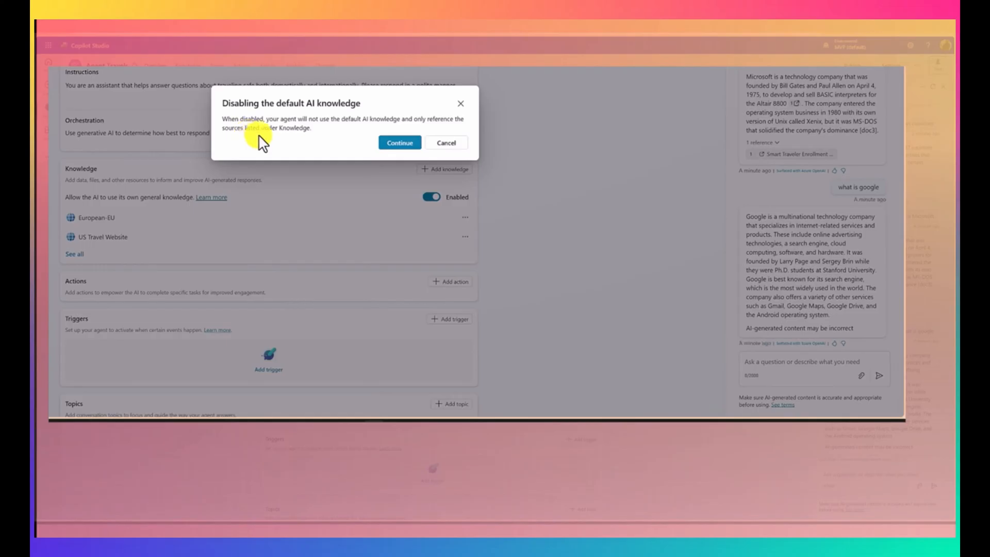
click(398, 143)
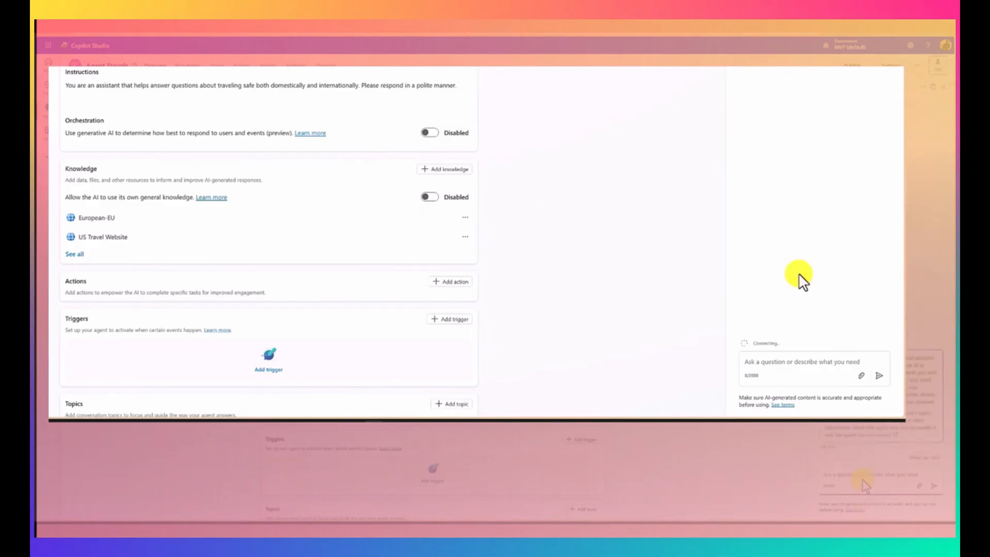
click(796, 373)
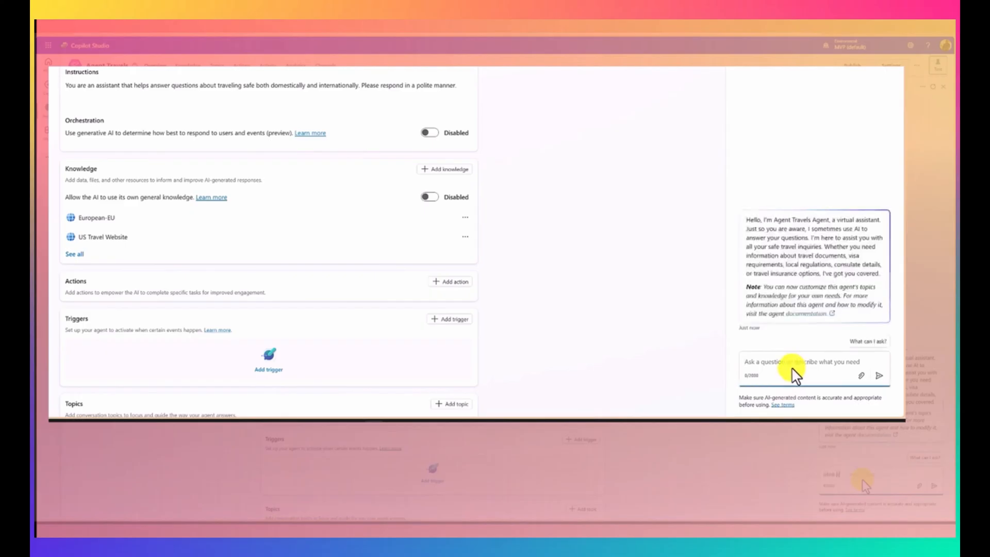
text(w)
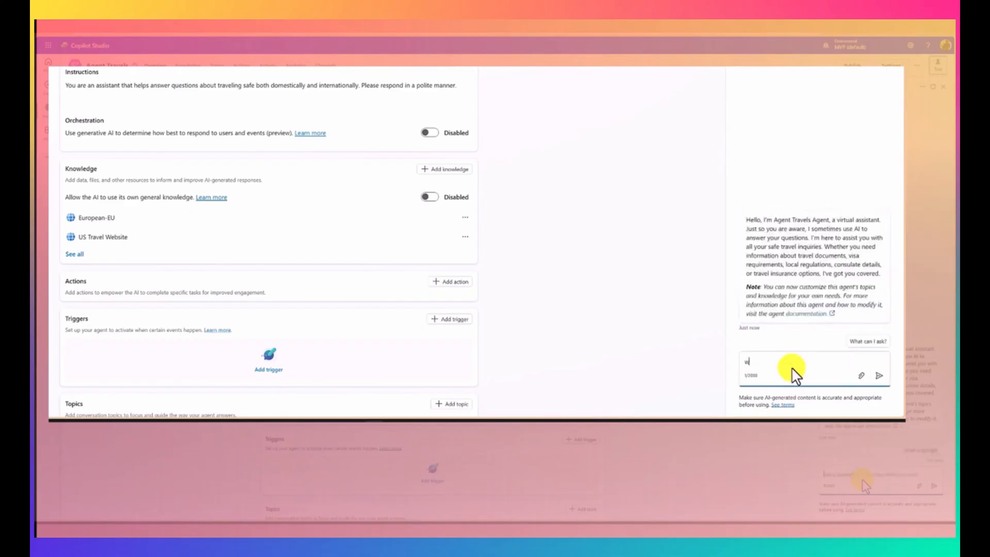
text(hat is google)
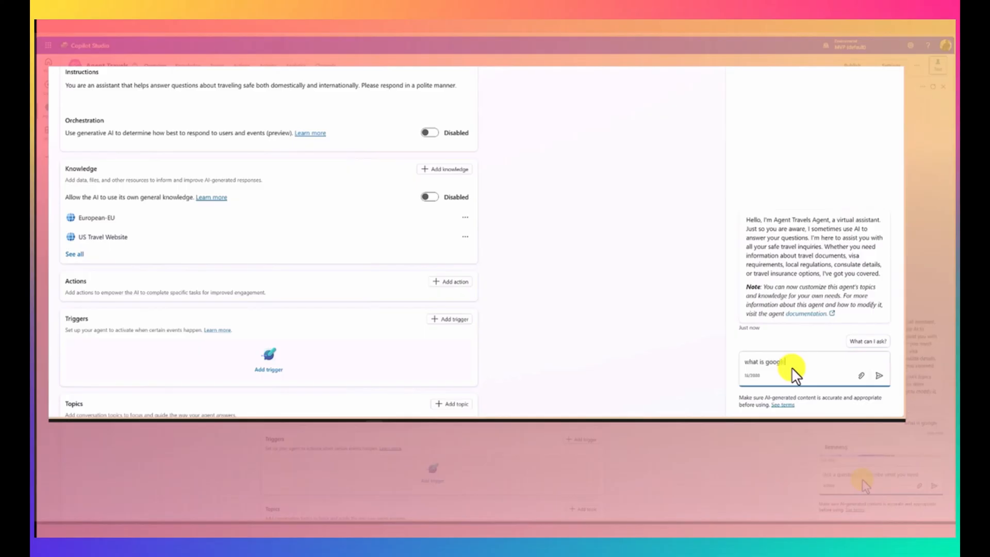
key(Return)
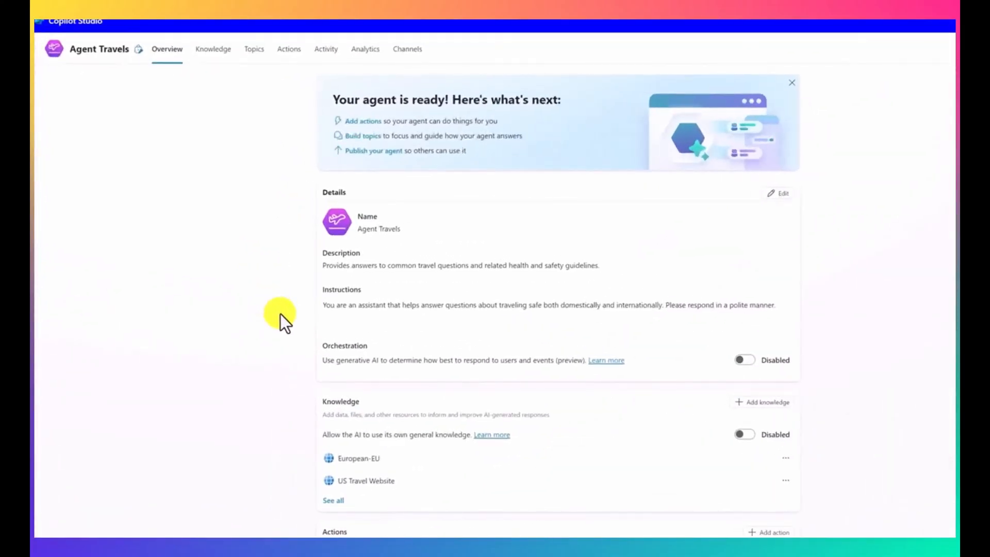
Step: Create a new topic from blank and name it "Travel Plans"
click(257, 66)
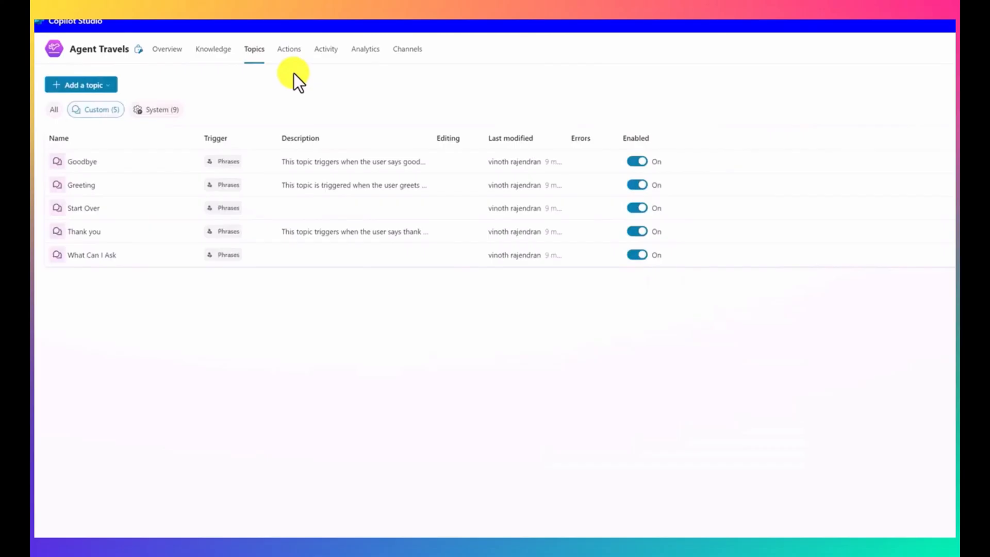
click(80, 88)
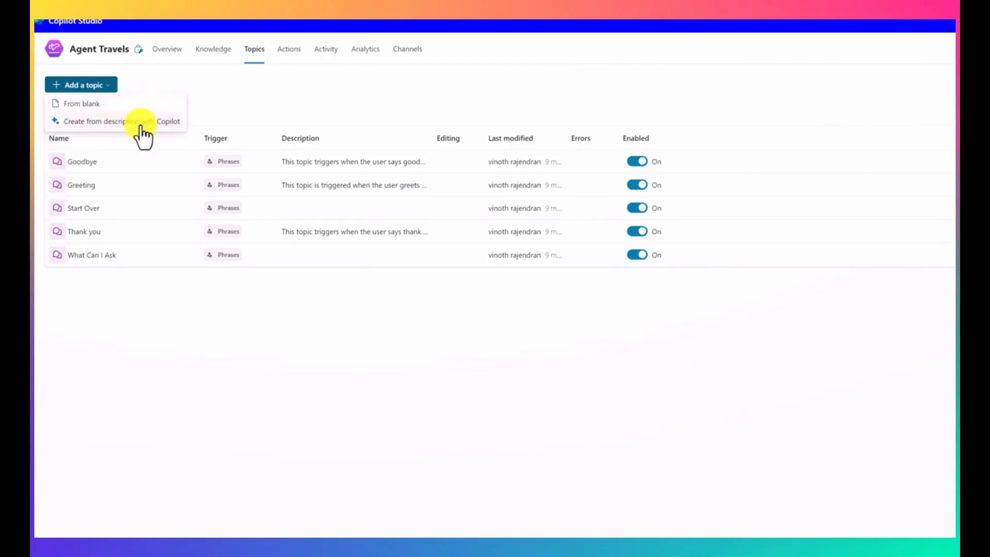
click(81, 105)
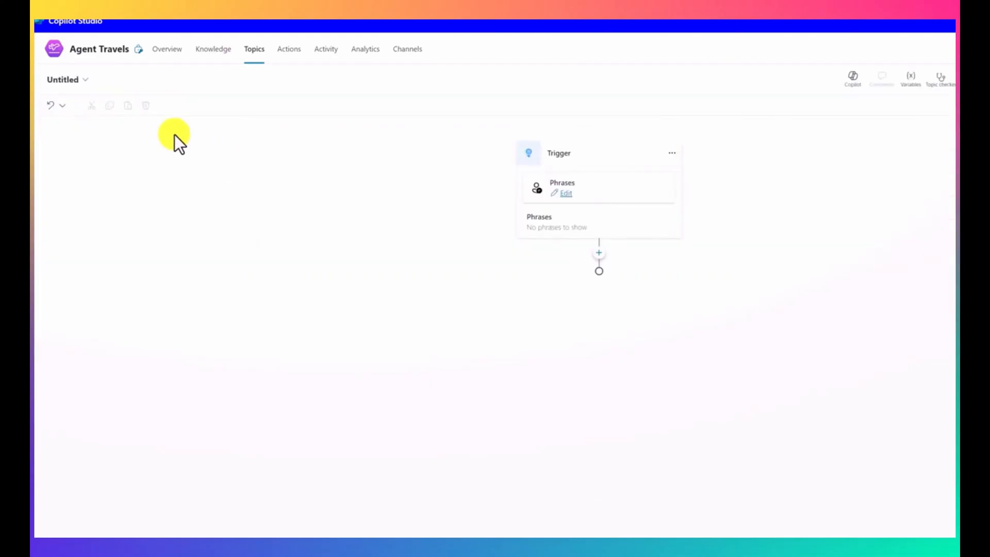
click(63, 80)
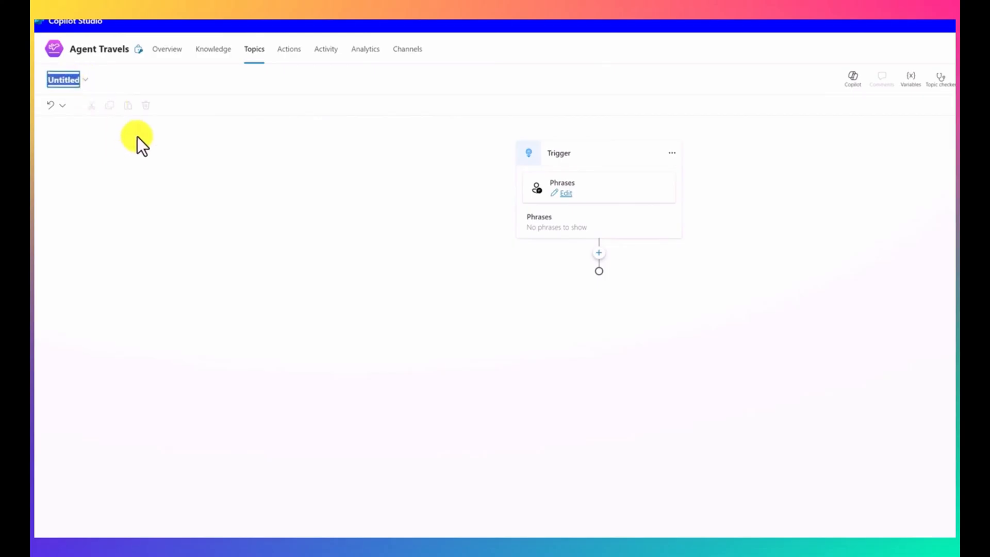
text(Tr)
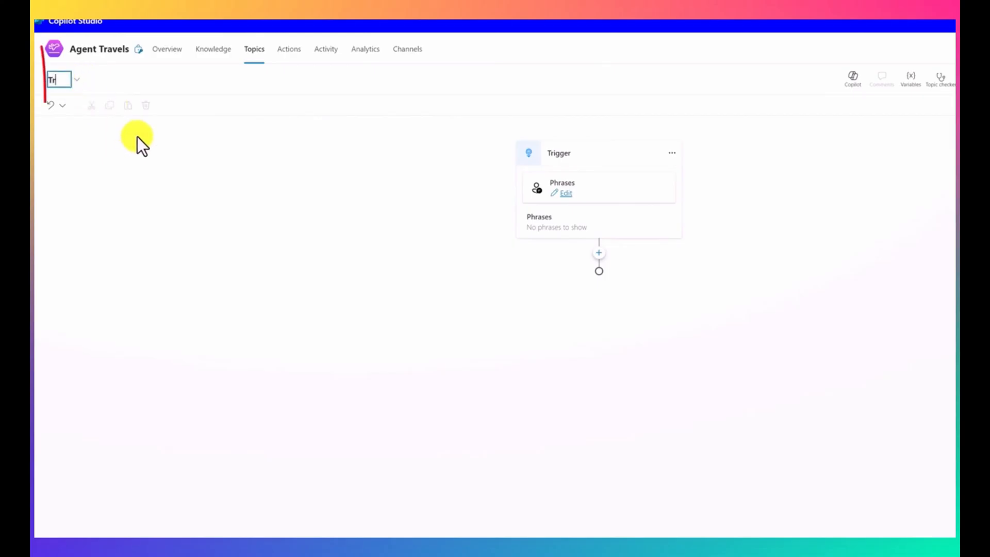
text(avel Pla)
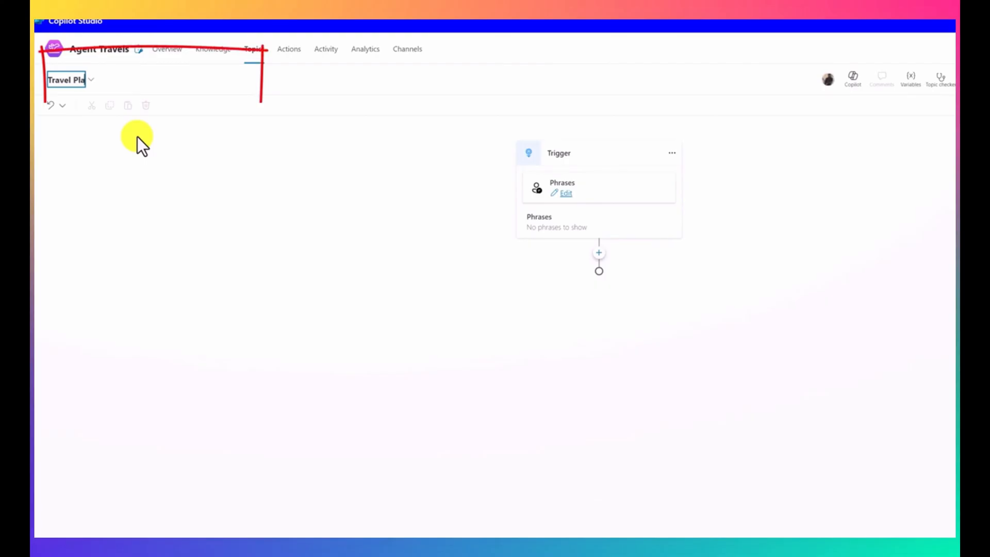
text(ns)
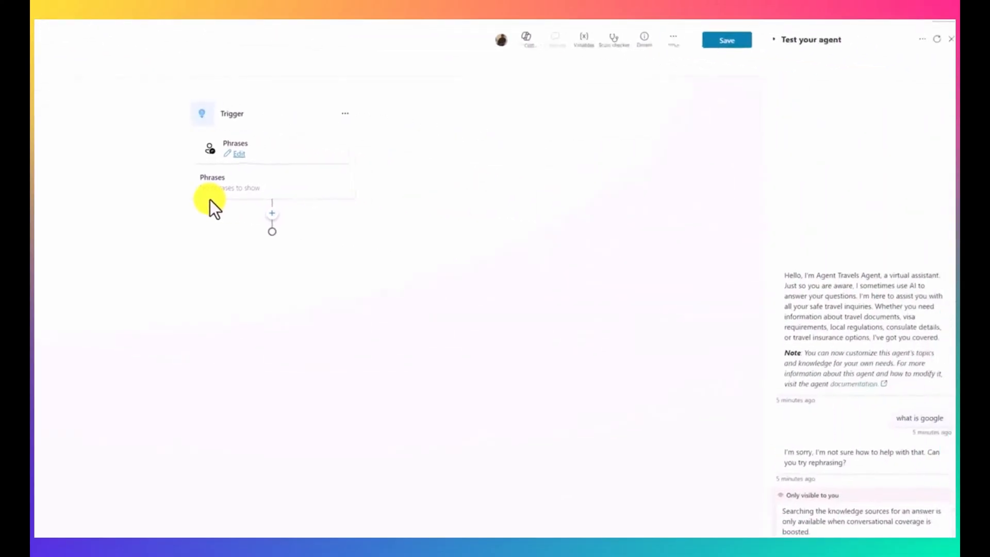
Step: Open the trigger's phrases for editing, hide the test chat, and add the phrase "Travel Plan"
click(198, 196)
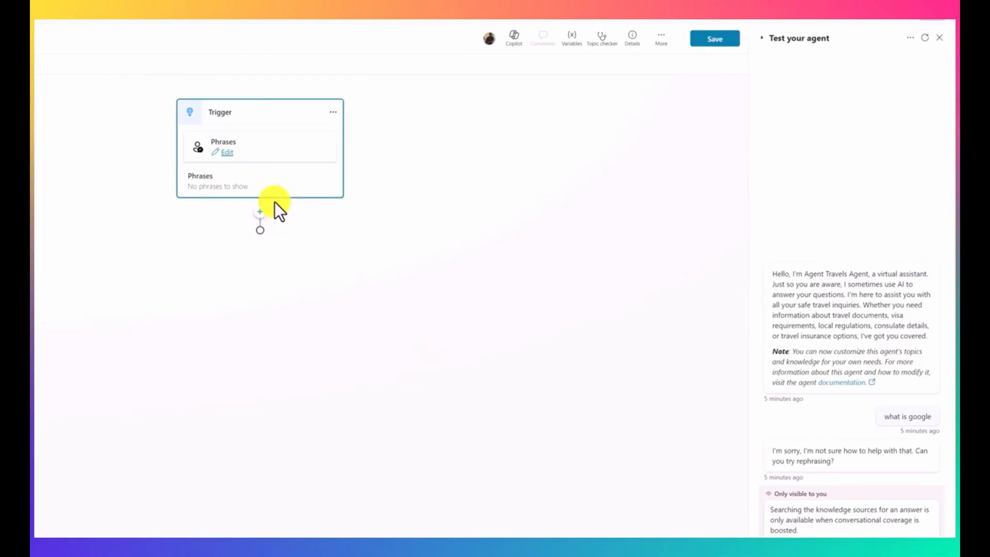
click(226, 153)
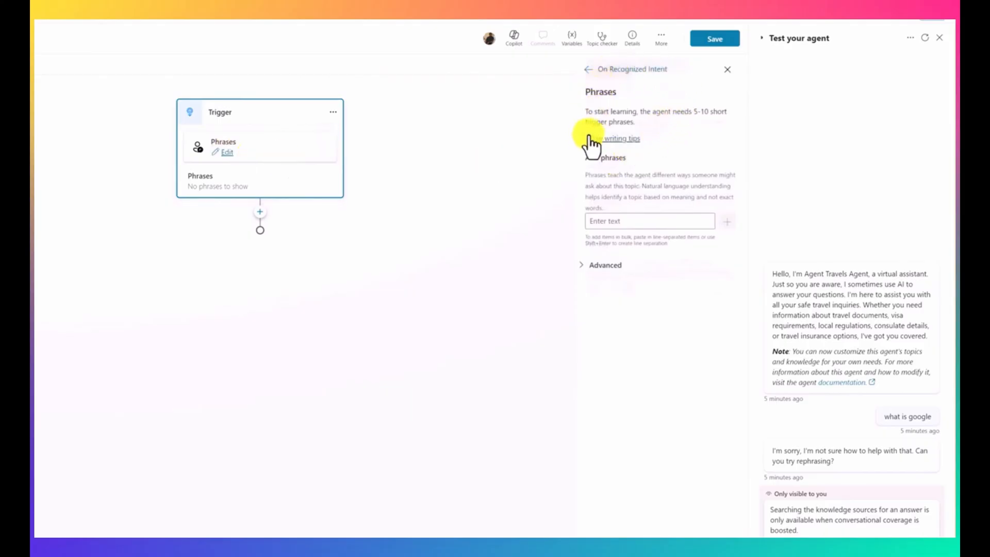
click(938, 36)
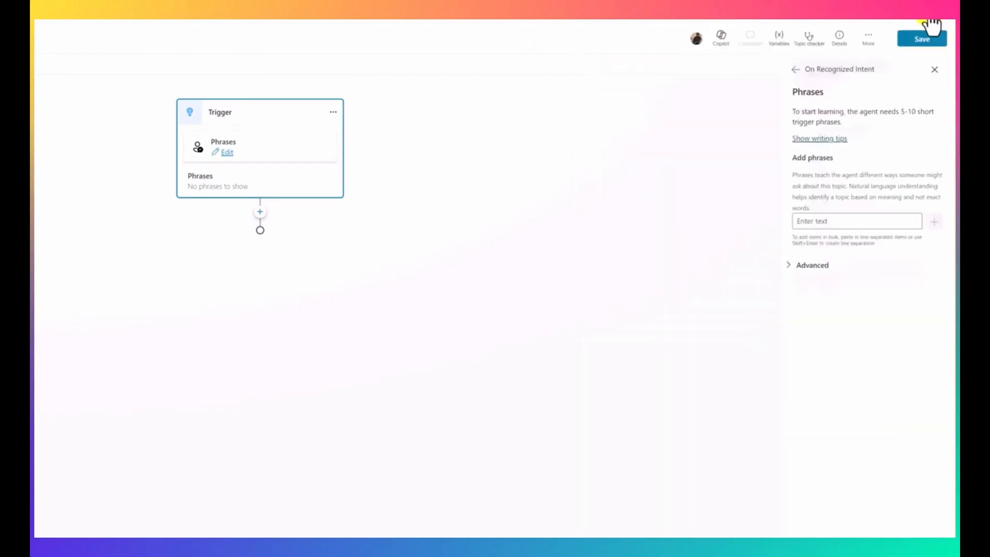
click(835, 225)
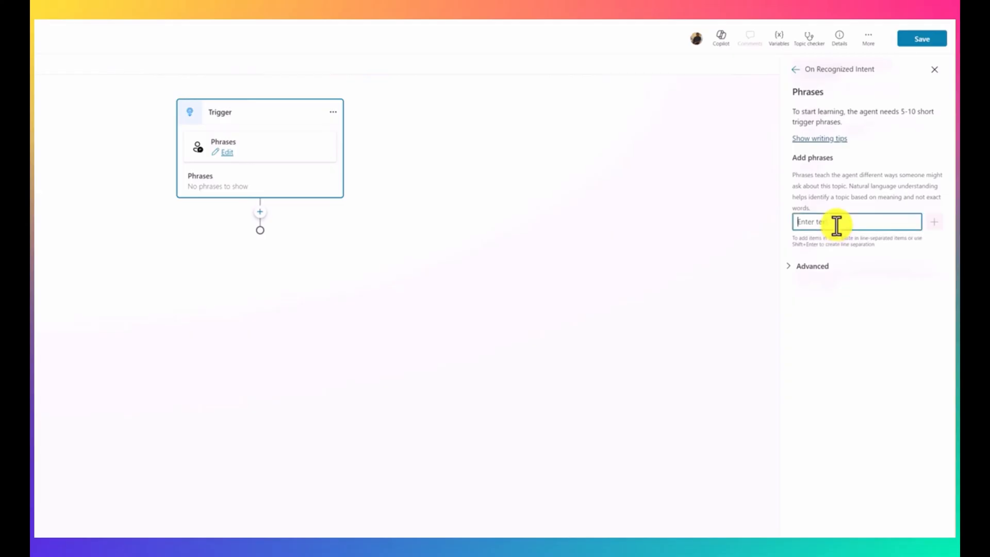
text(Travel Plan)
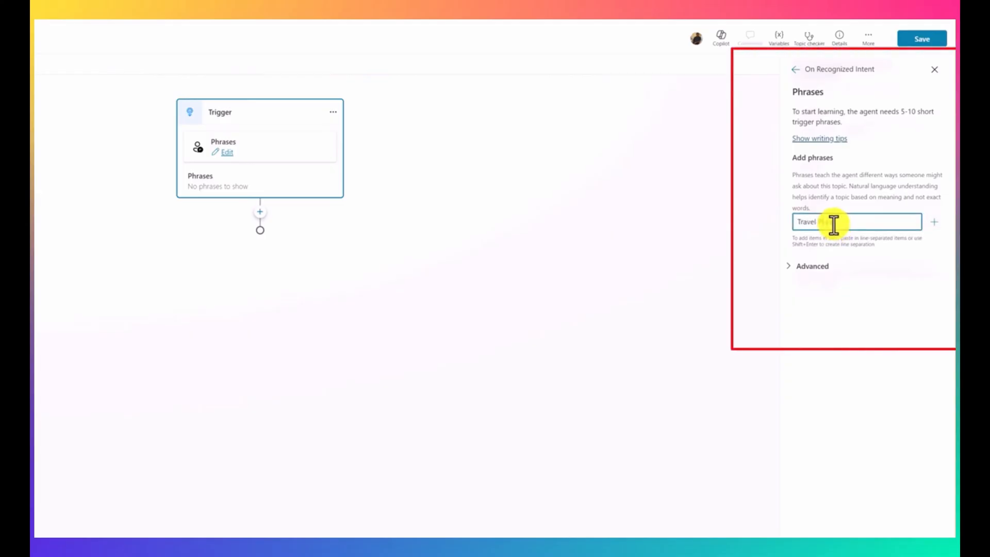
key(Return)
Step: Add the trigger phrase "Can you help me build a travel plan"
text(Can yo)
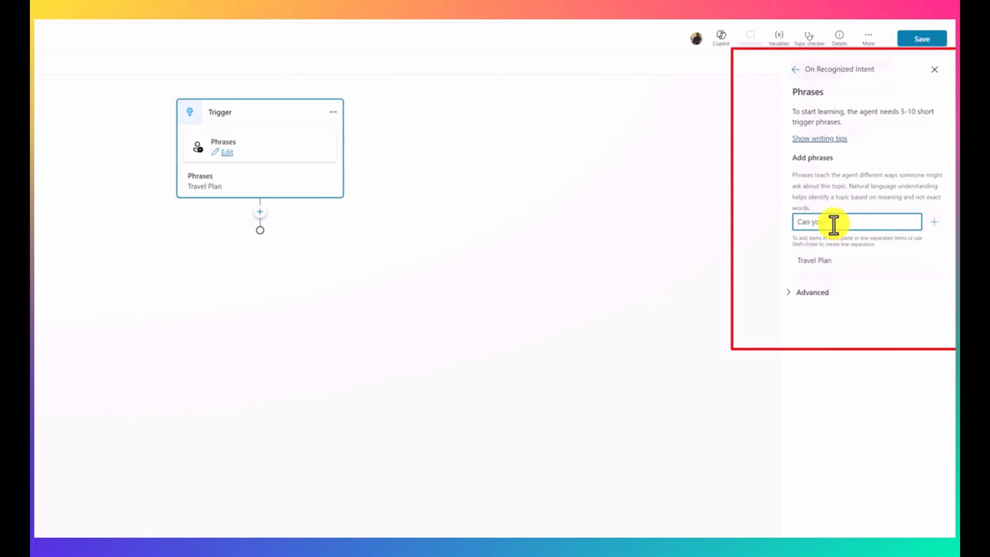
text(u help me build a tabe)
key(BackSpace)
key(BackSpace)
key(BackSpace)
text(ravel plan)
key(Return)
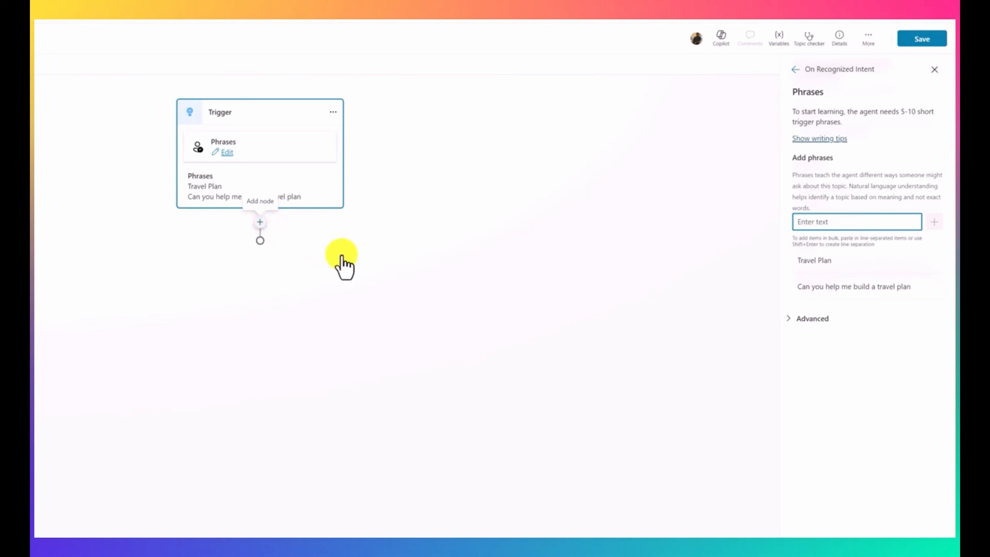
Step: Add an Ask with adaptive card node directly below the trigger
click(376, 267)
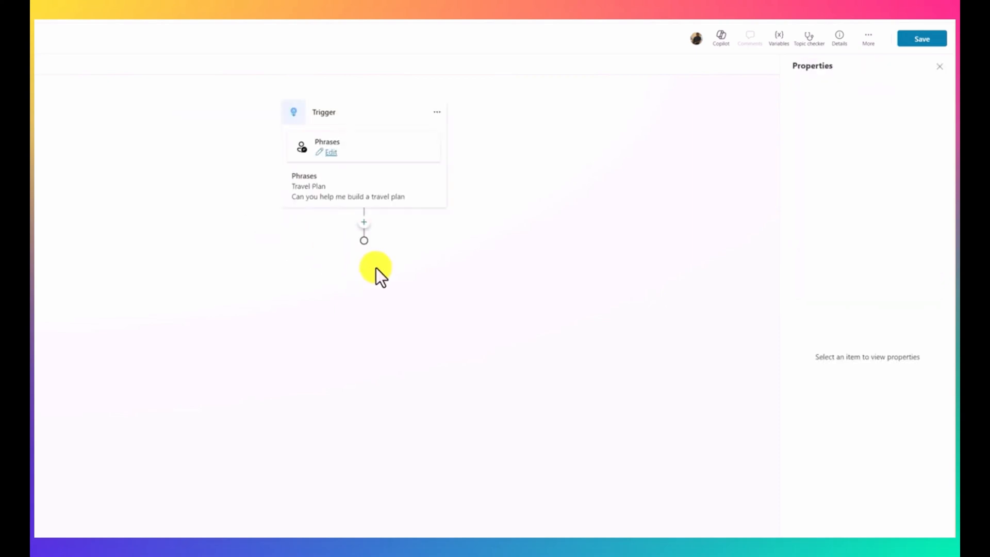
click(365, 223)
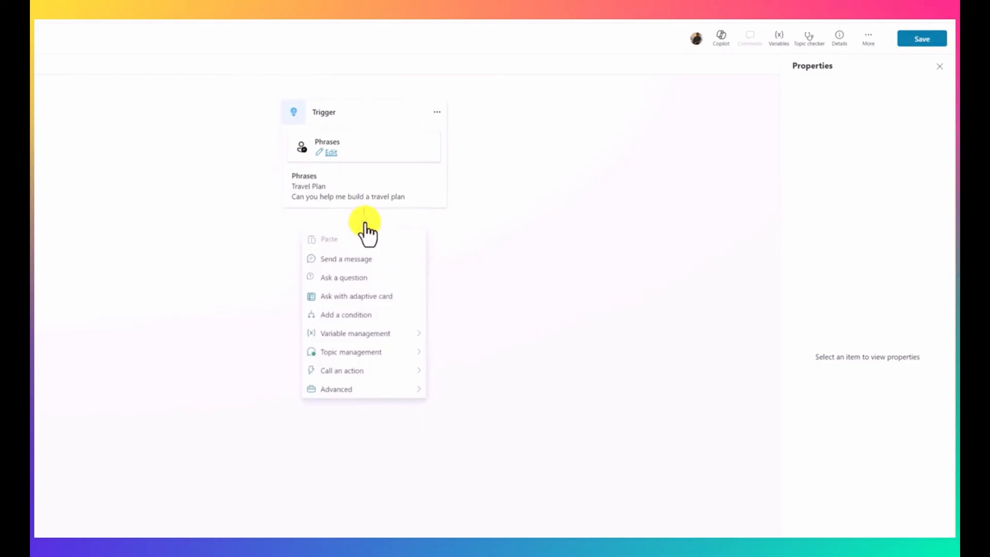
click(361, 298)
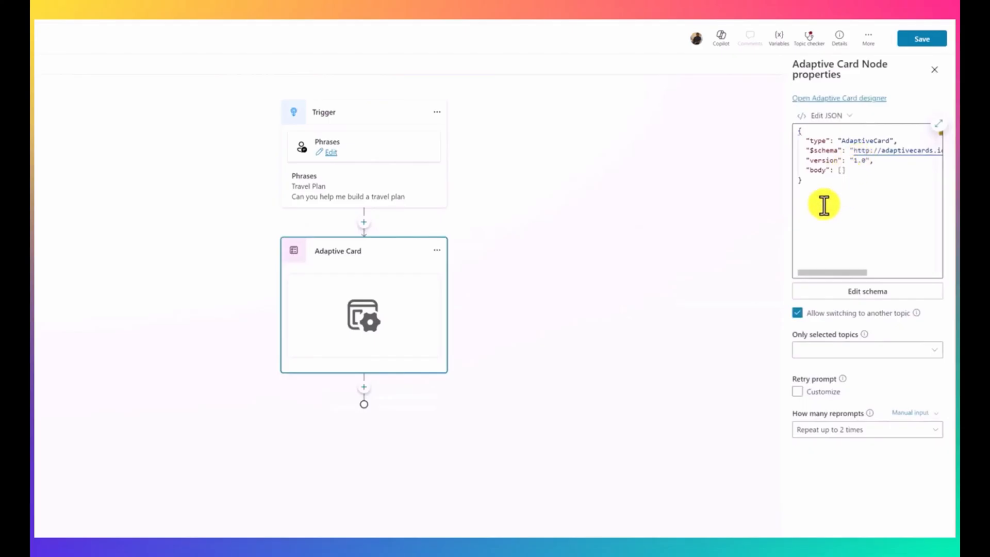
Step: View the Adaptive Card designer and replace the node's default JSON with the copied Travel plan card asking for destination and number of activities
drag(824, 205, 794, 134)
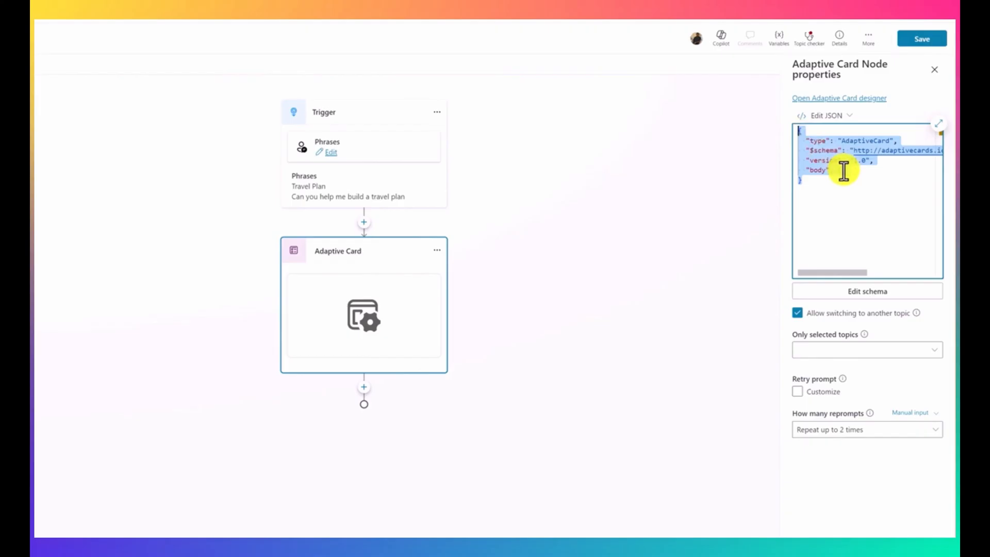
click(833, 99)
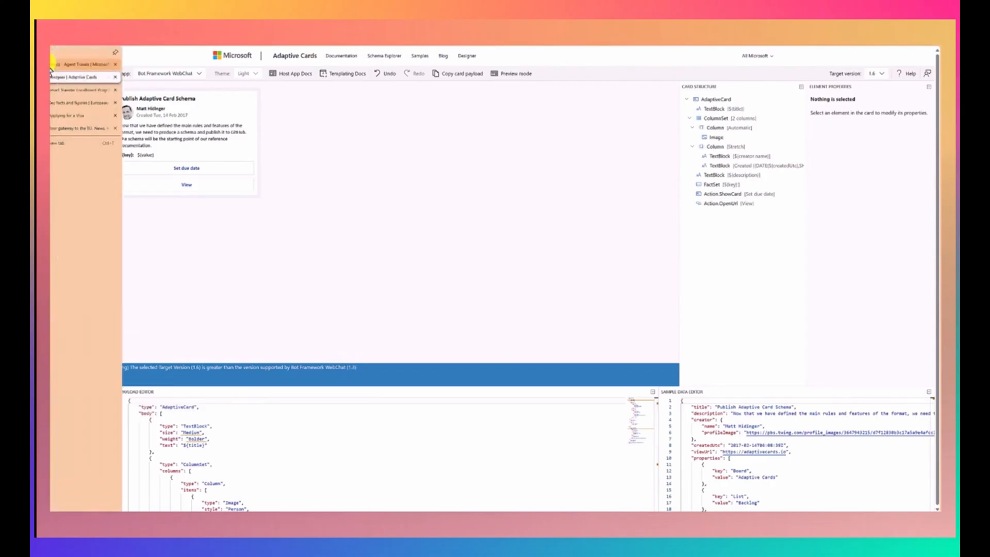
click(68, 64)
drag(851, 203, 828, 159)
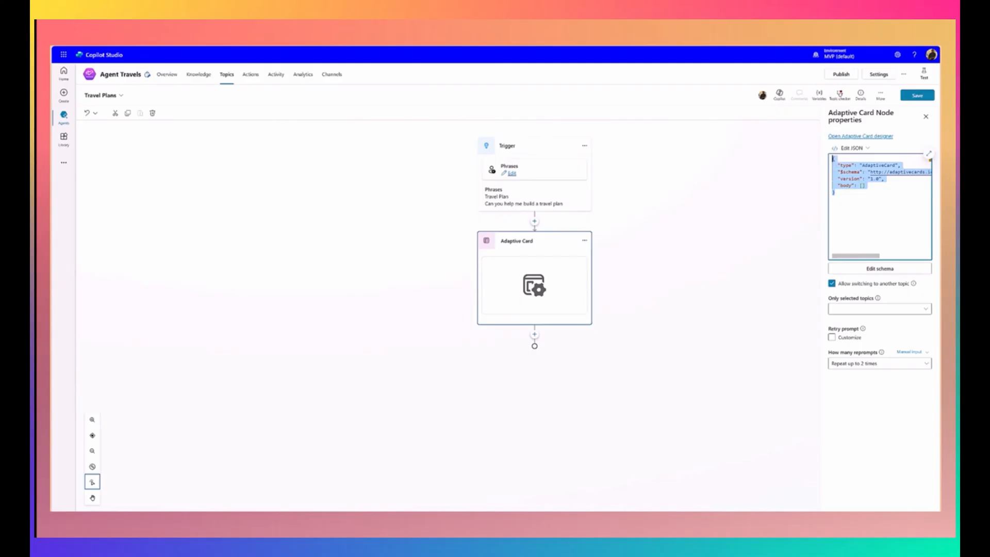
drag(864, 239, 831, 159)
key(ctrl+v)
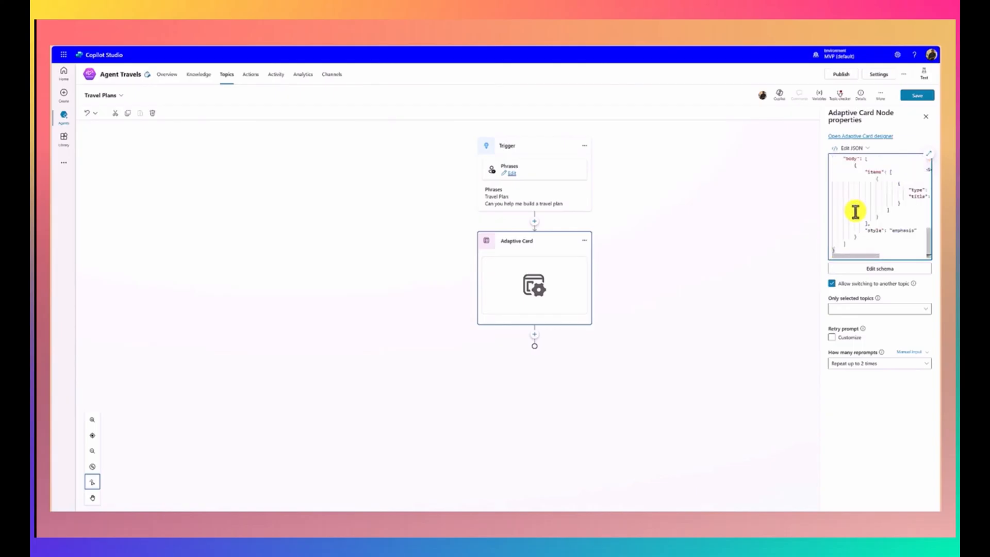
click(778, 274)
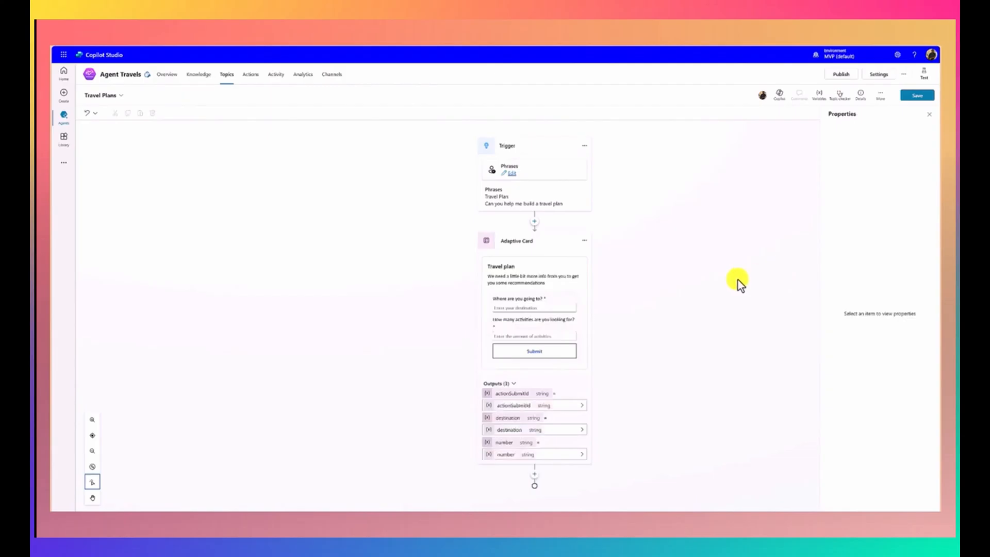
click(584, 298)
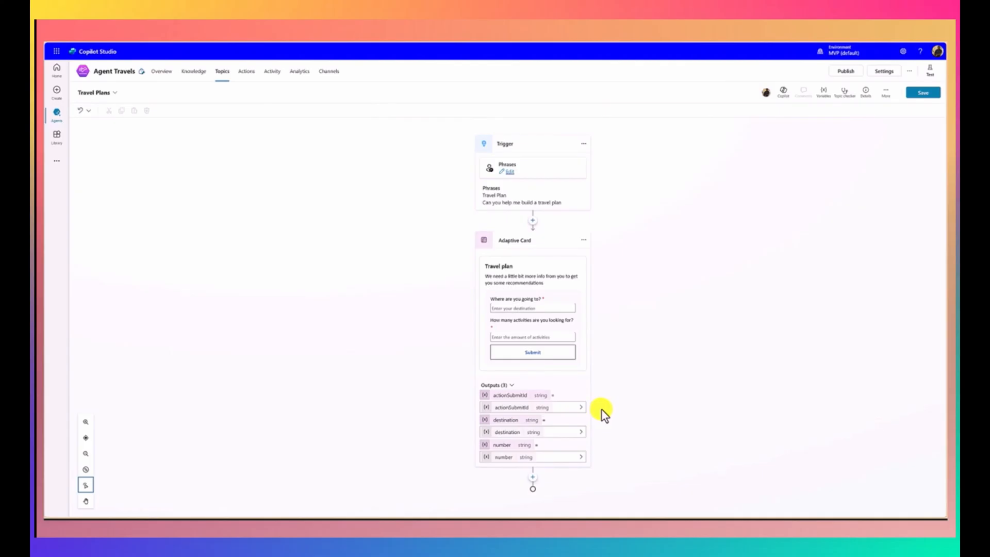
Step: Create a prompt action below the Adaptive Card named "UserTravelPlan Prompt" and paste the copied text requesting [Number] activity options in [Destination]
click(534, 480)
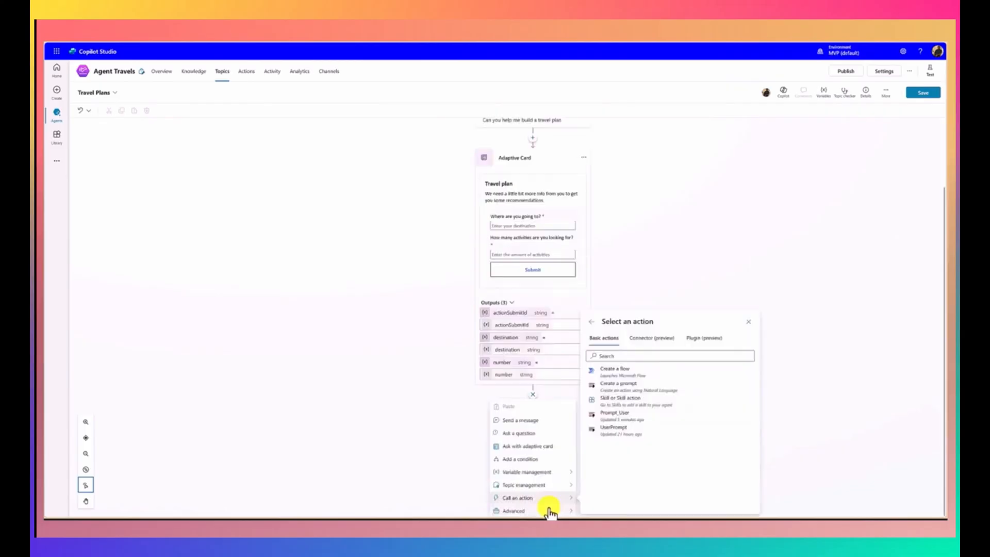
mouse_move(544, 503)
click(627, 393)
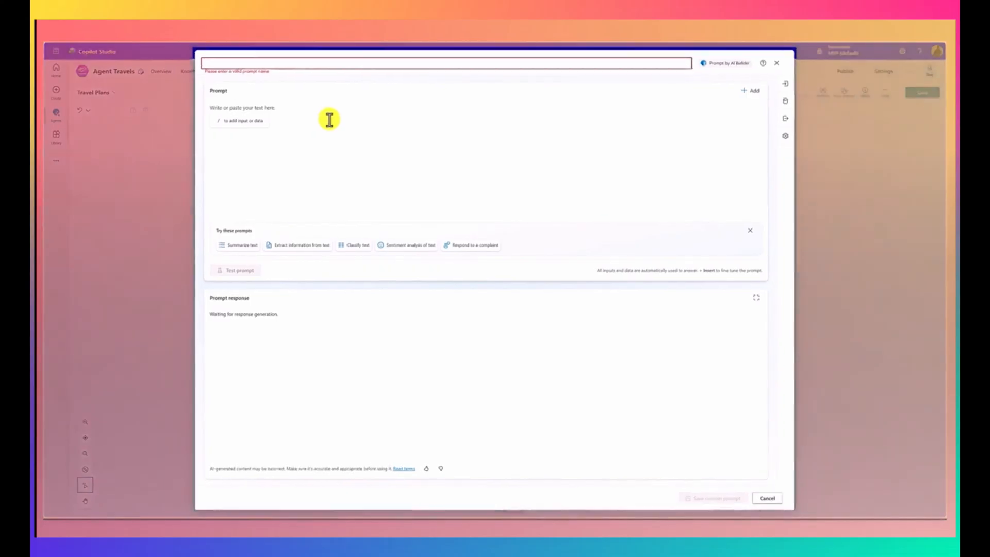
text(UserTra)
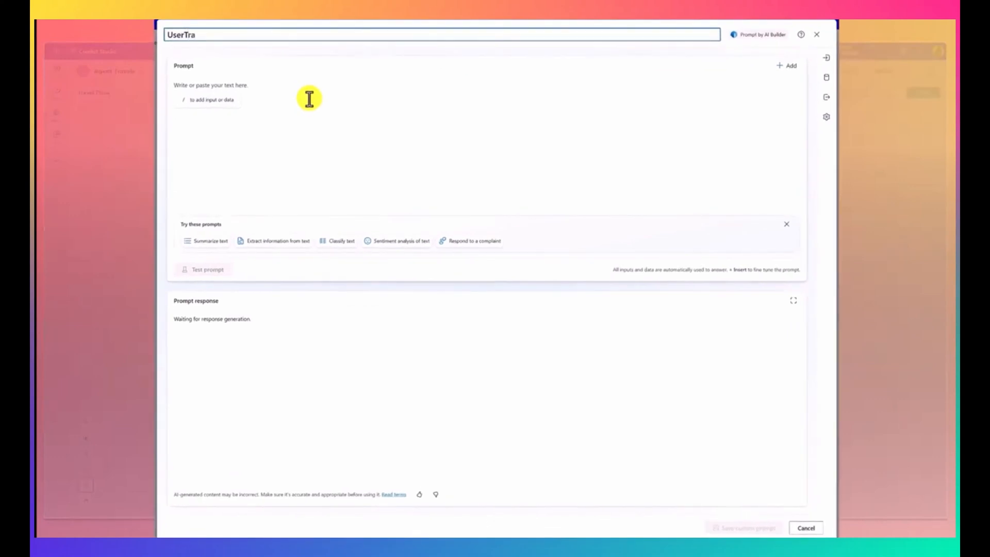
text(velPlan Prompt)
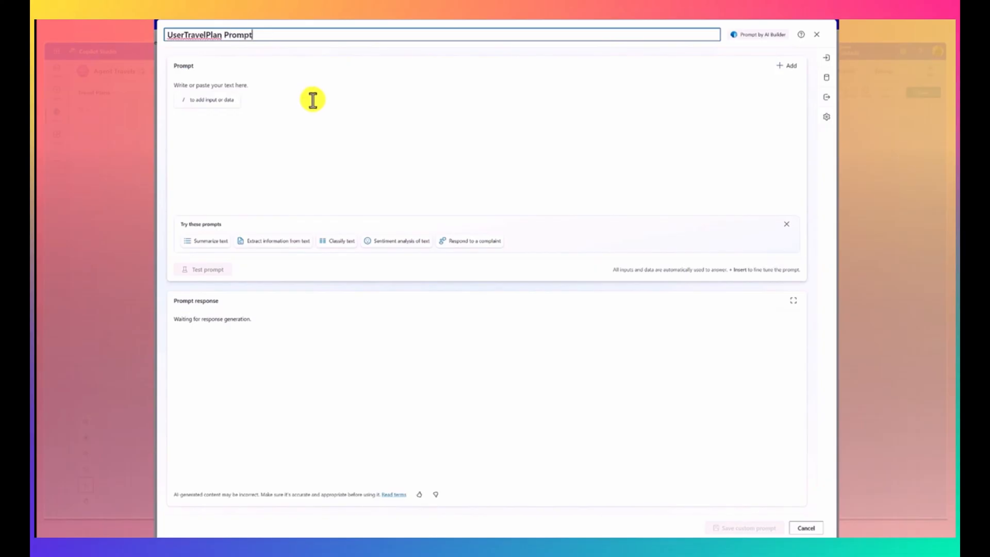
click(305, 99)
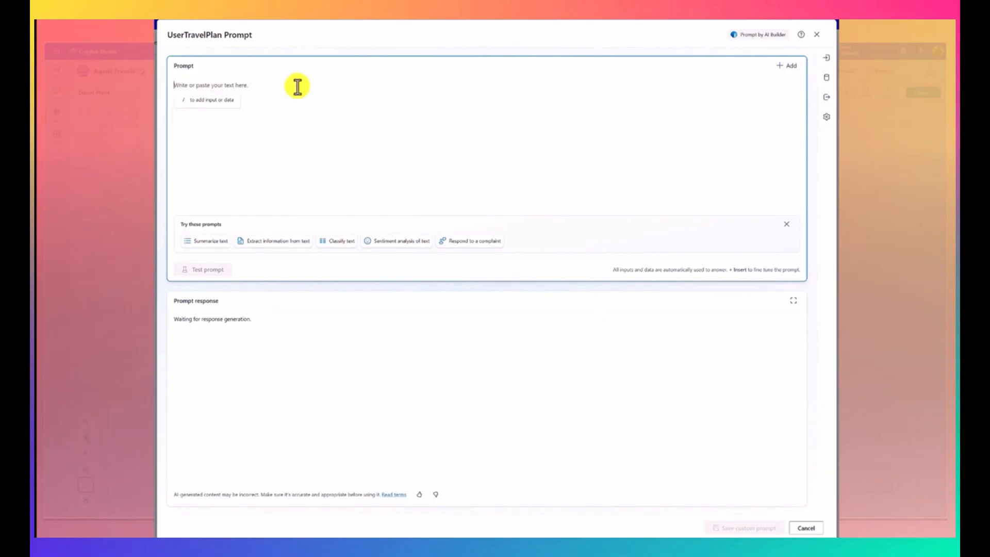
text(Please generate [Number] options for activities in [Destination] for people who are there for the first time. Please return a numbered list with emojis in the name of the activity and give brief description.)
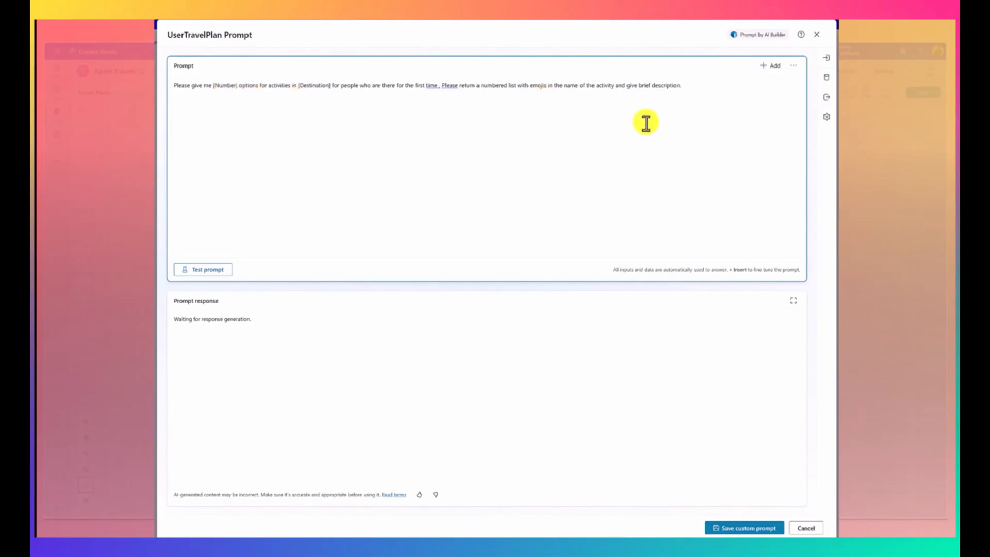
Step: Add a text input to the prompt named "Number" with the sample data 2
click(828, 66)
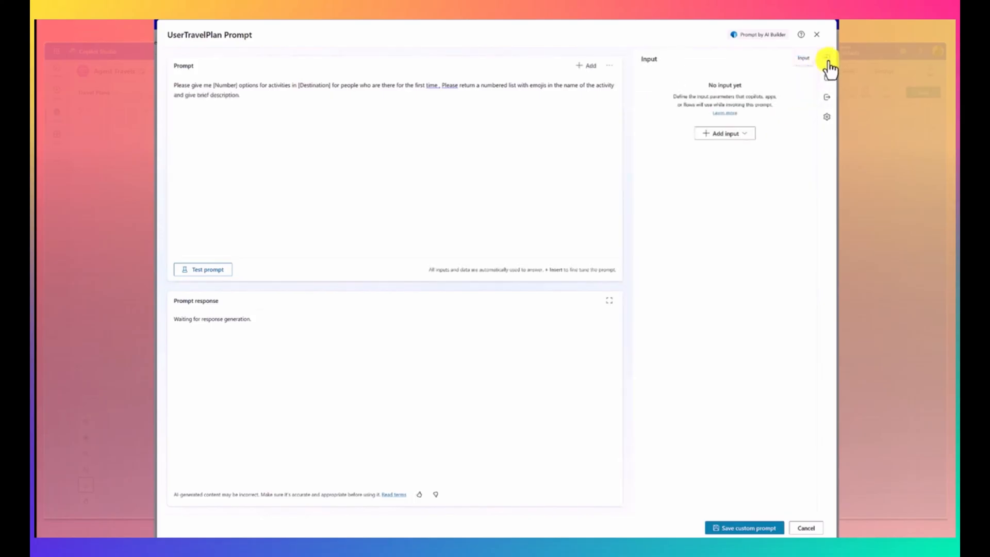
click(741, 135)
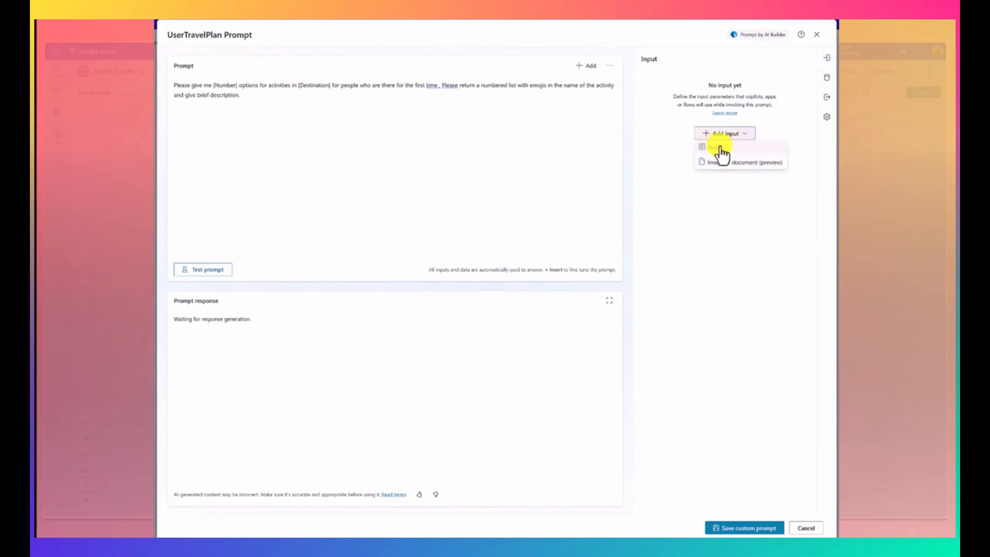
click(720, 148)
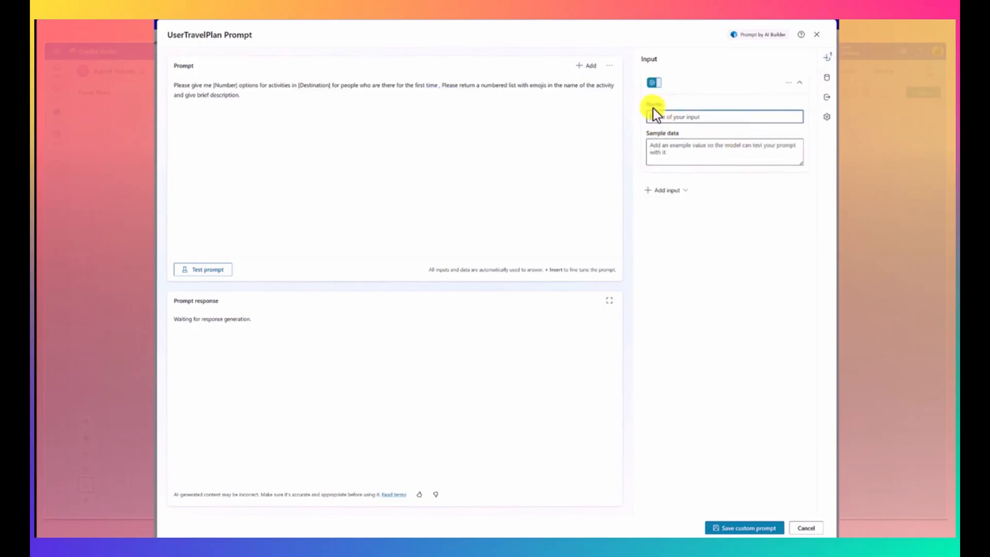
click(670, 119)
text(Number)
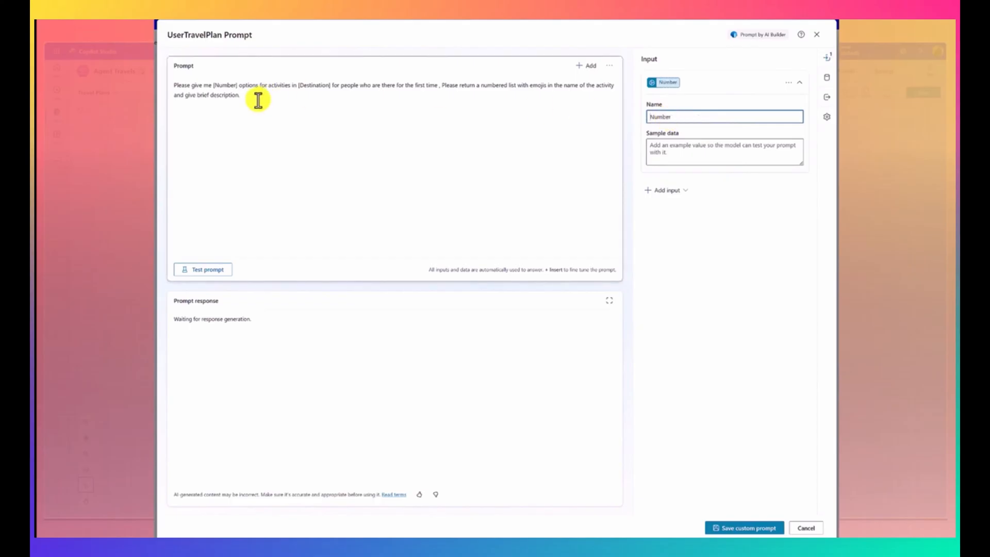
click(678, 156)
text(2)
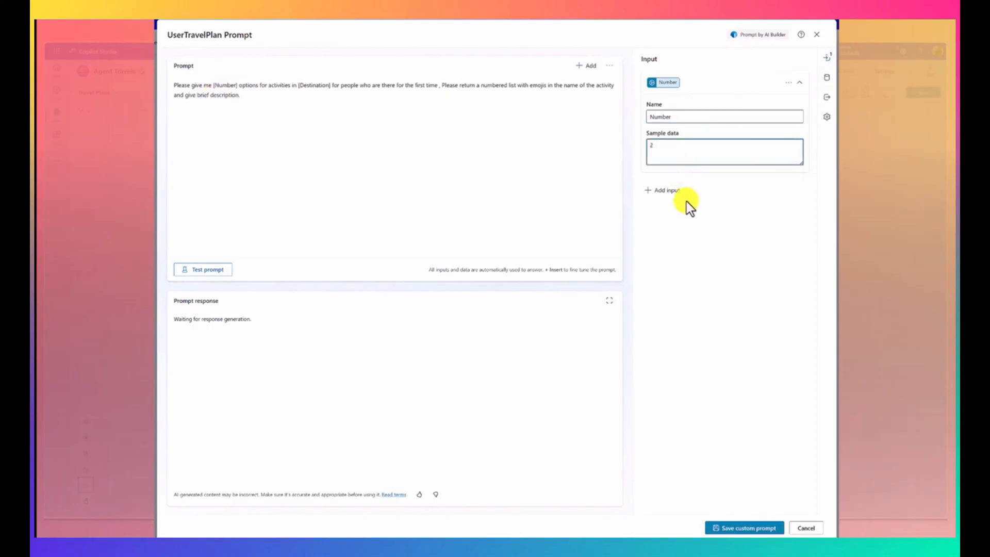
Step: Add a second text input named "Destination", copying the name from the prompt text, with the sample data USA
click(671, 191)
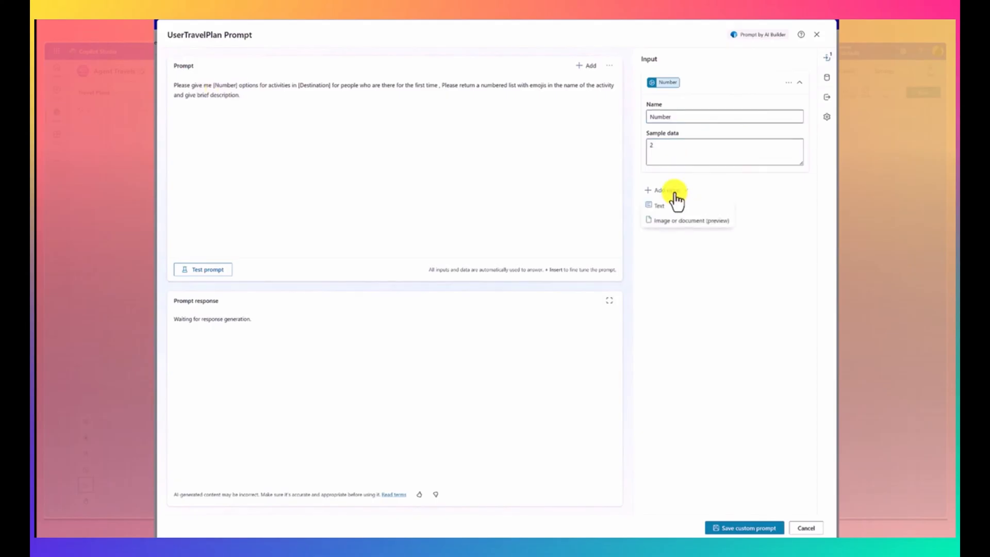
click(668, 207)
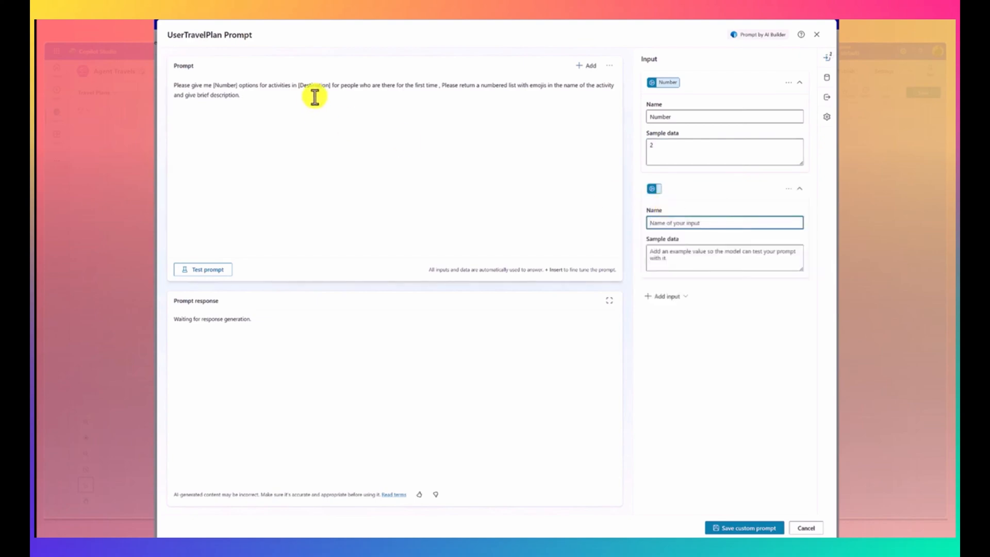
double_click(314, 85)
key(ctrl+c)
click(660, 223)
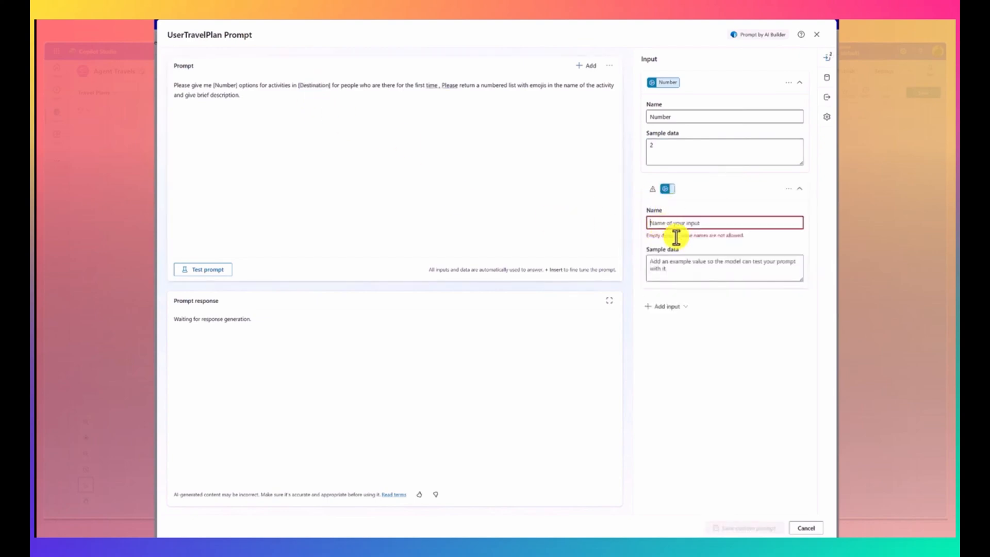
key(ctrl+v)
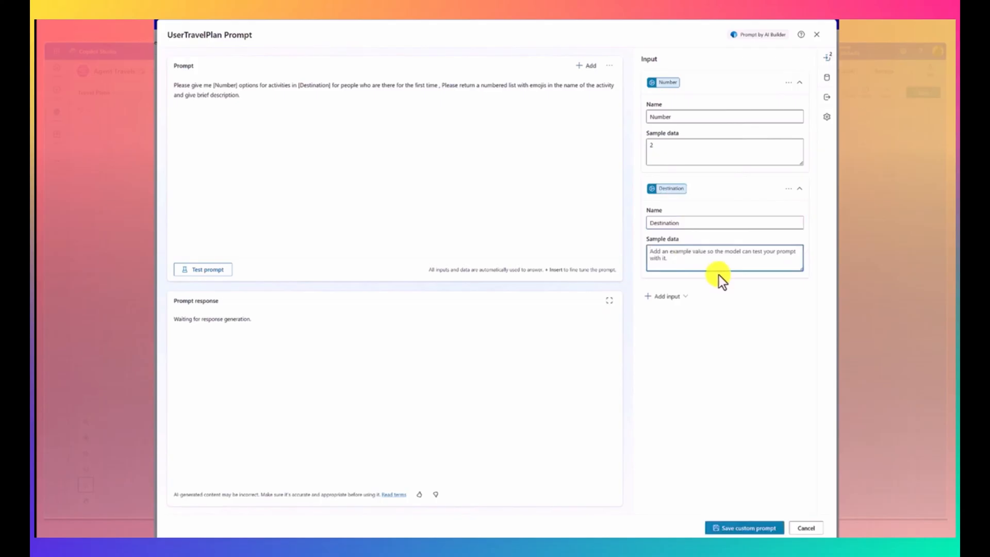
text(USA)
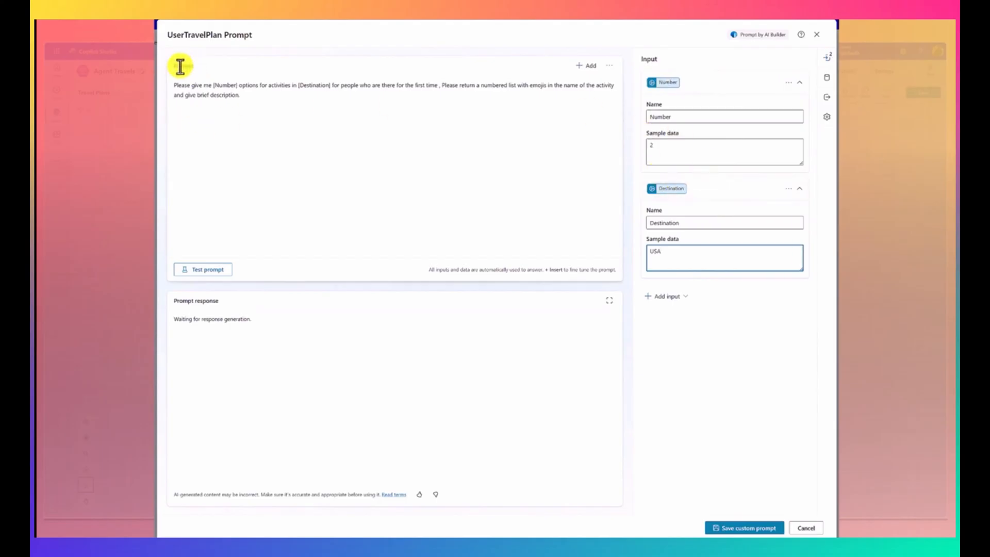
Step: Test the prompt with the sample inputs and compare the generated response with the number and destination given
click(189, 265)
drag(252, 100, 166, 81)
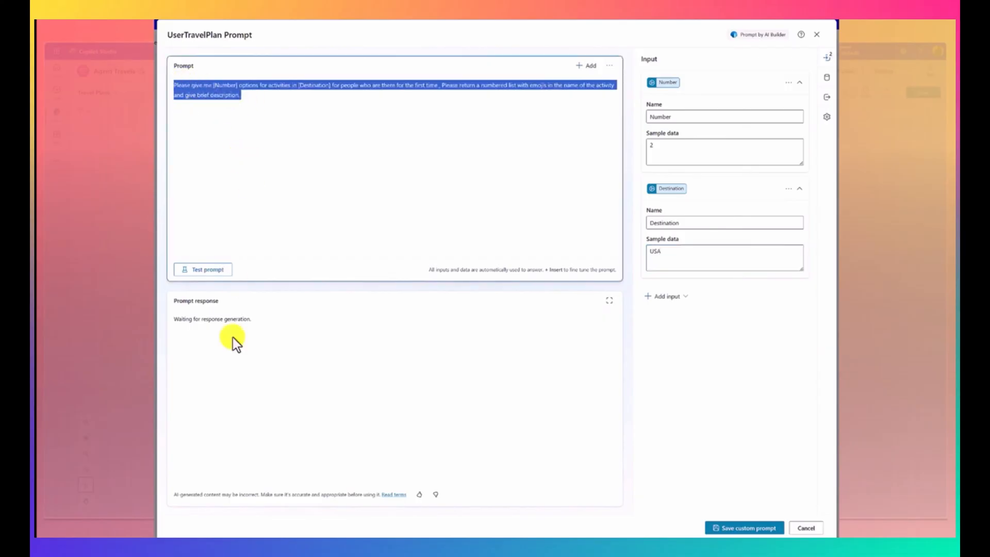
click(204, 270)
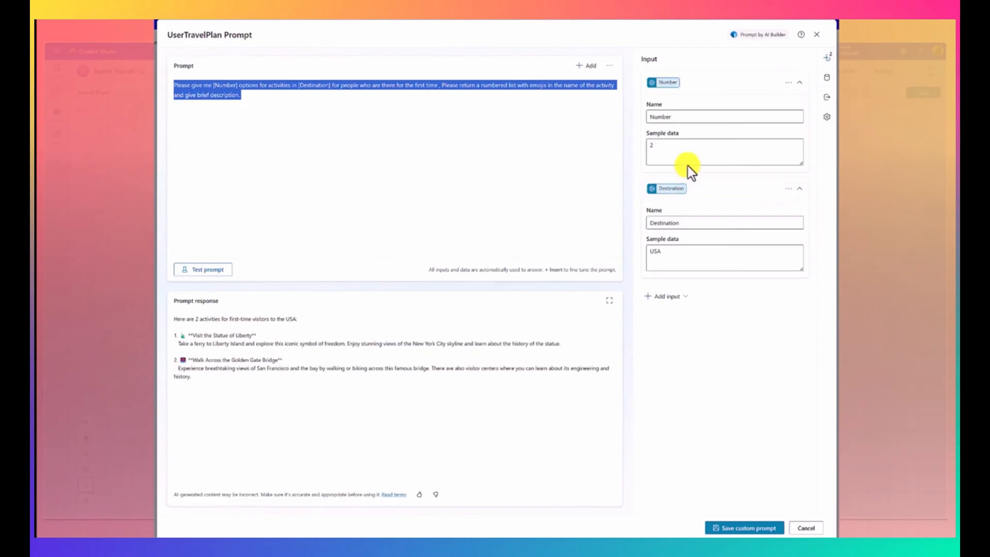
drag(679, 149, 643, 141)
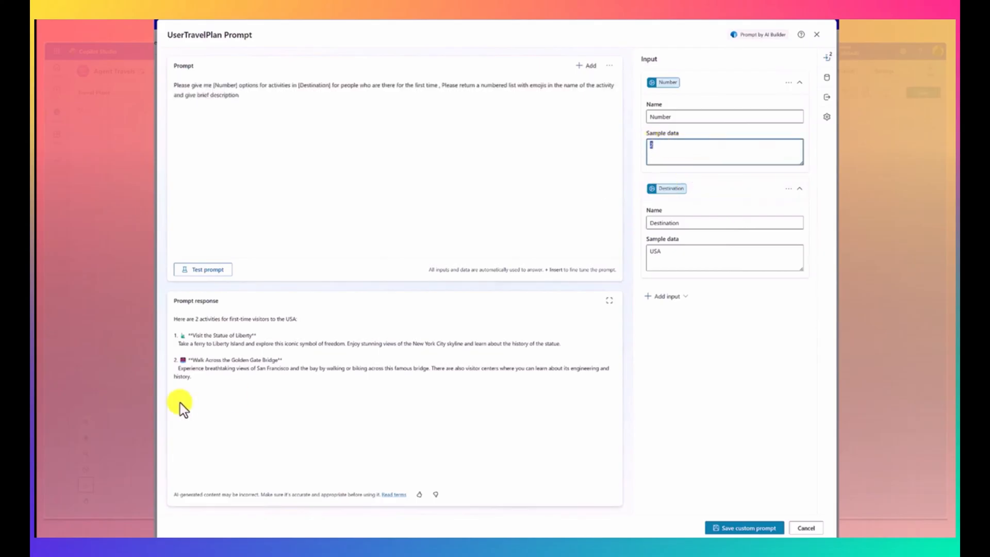
drag(681, 256, 646, 252)
drag(299, 320, 252, 318)
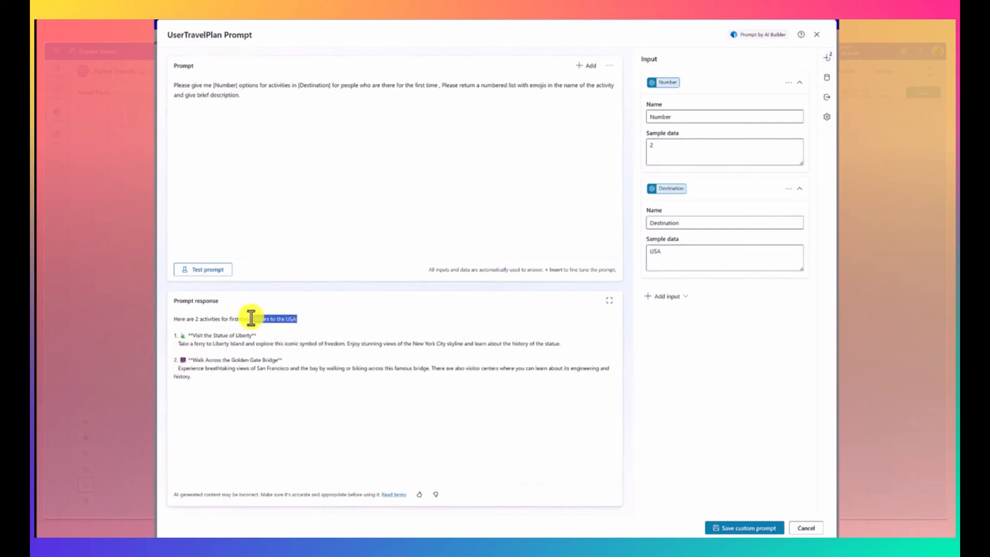
Step: Set the Number input's sample data to 5, test the prompt again, and save the custom prompt
click(686, 147)
drag(686, 146, 620, 147)
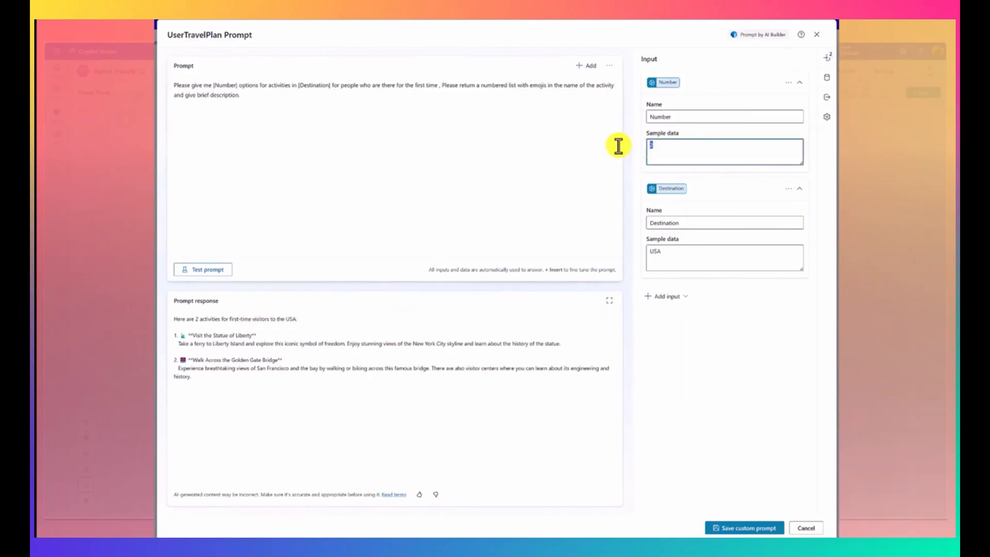
text(5)
click(214, 270)
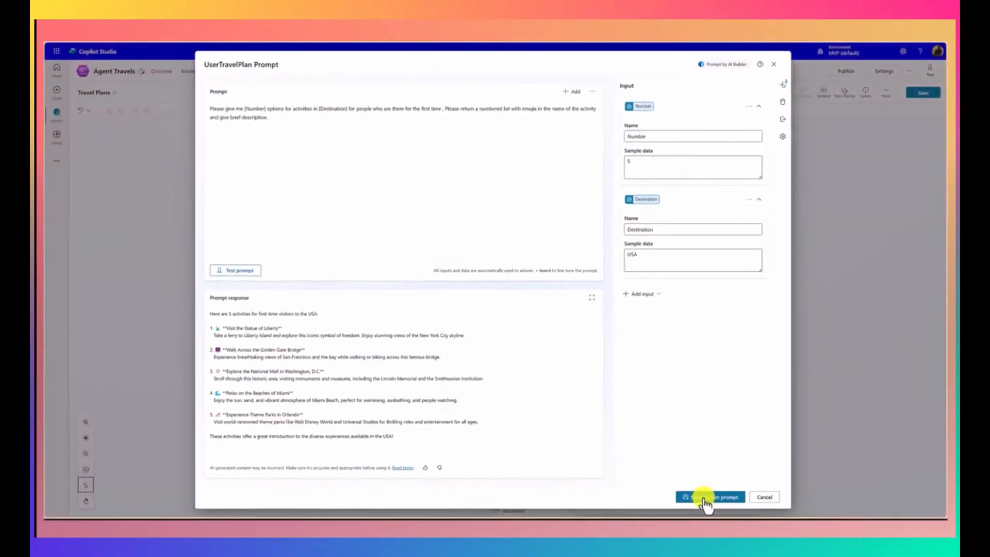
click(706, 497)
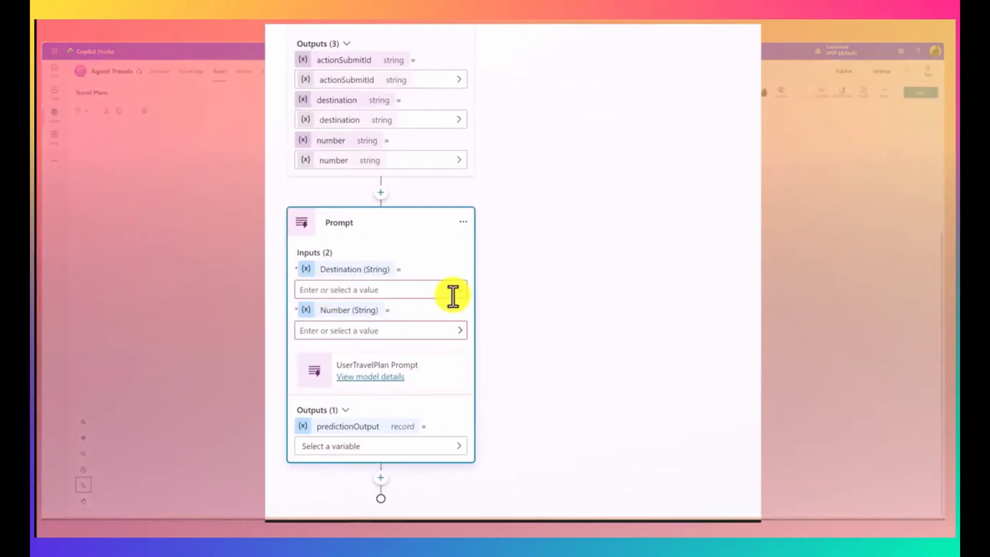
Step: Map the Prompt node's Destination input to the destination variable and its Number input to the number variable
click(462, 290)
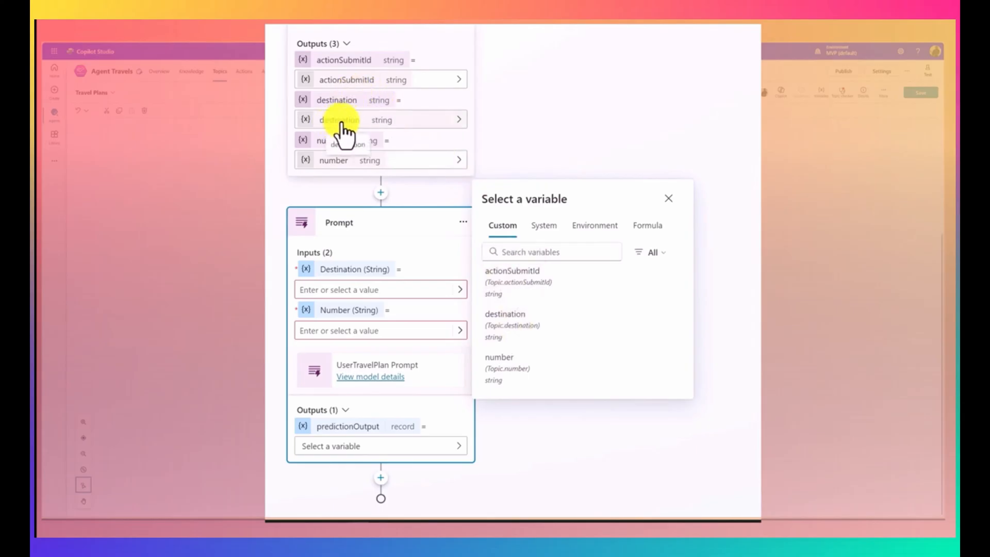
click(527, 334)
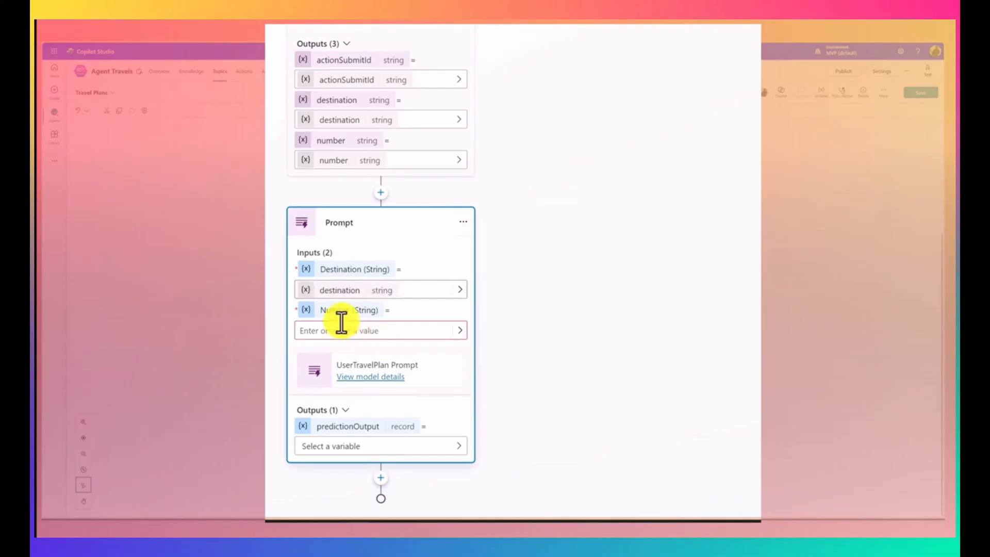
click(462, 333)
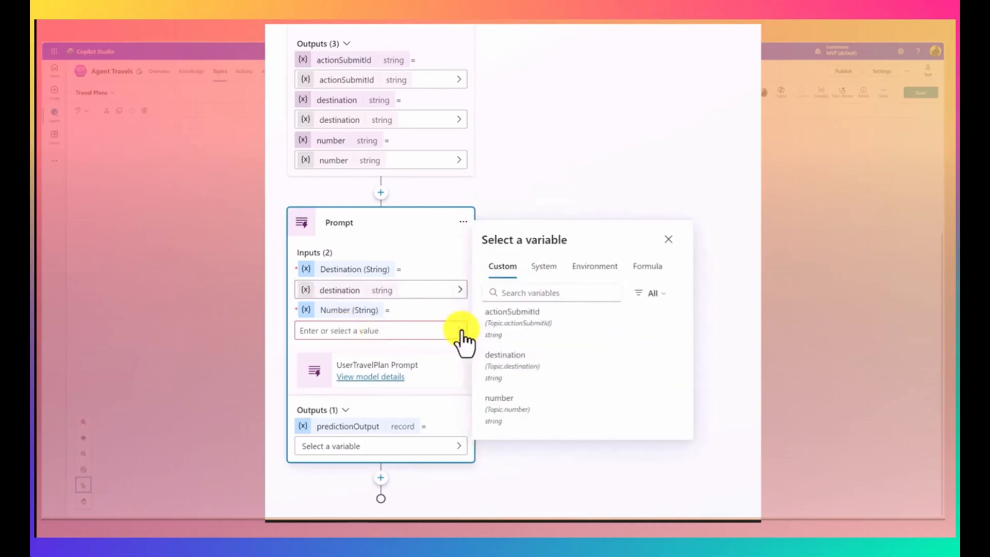
click(511, 412)
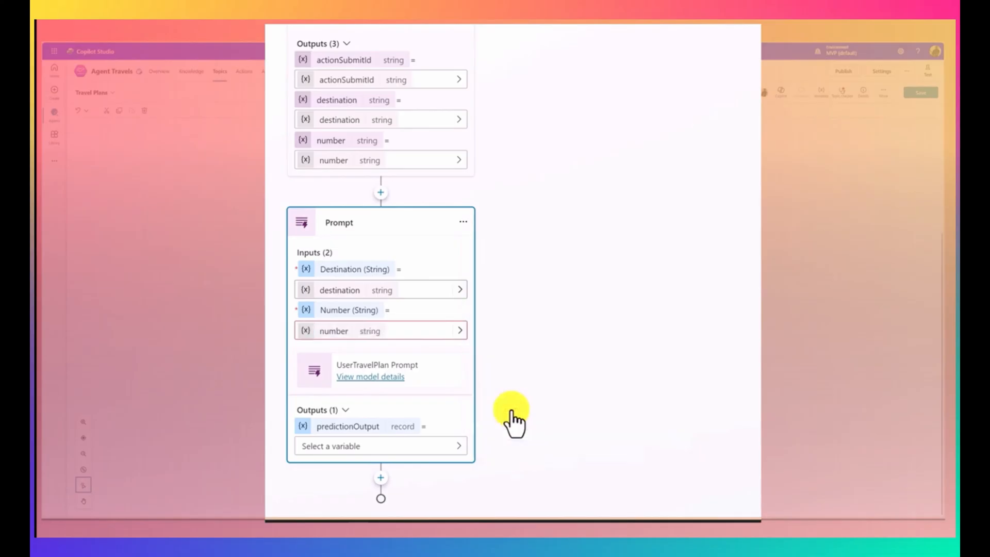
click(544, 375)
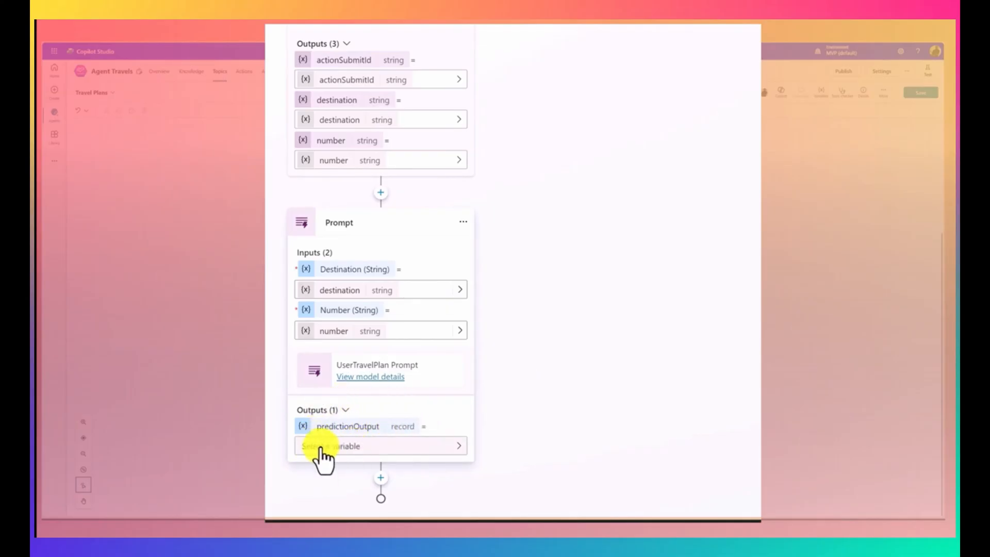
Step: Store the Prompt node's predictionOutput in a new variable named TravelPromptOutput and close the variable's properties
click(458, 453)
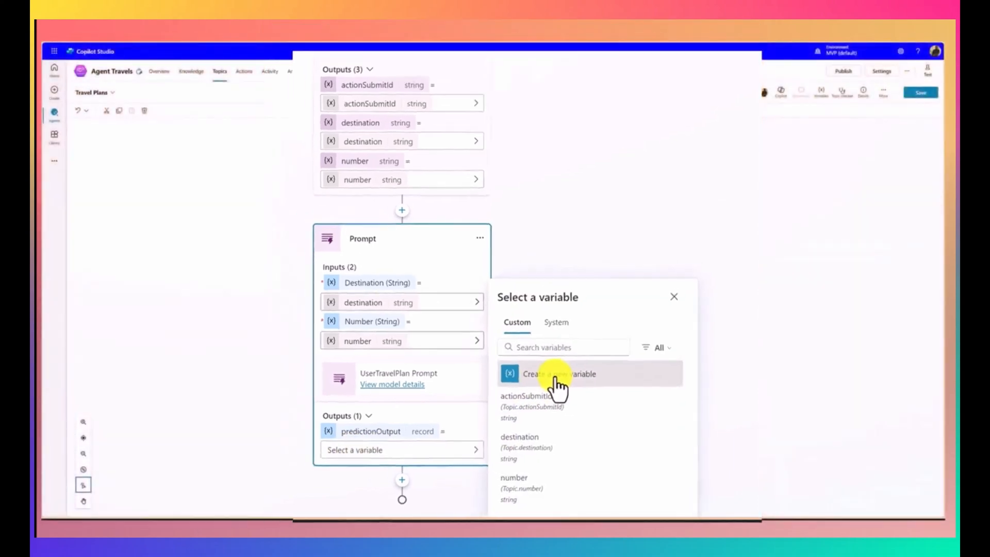
click(548, 368)
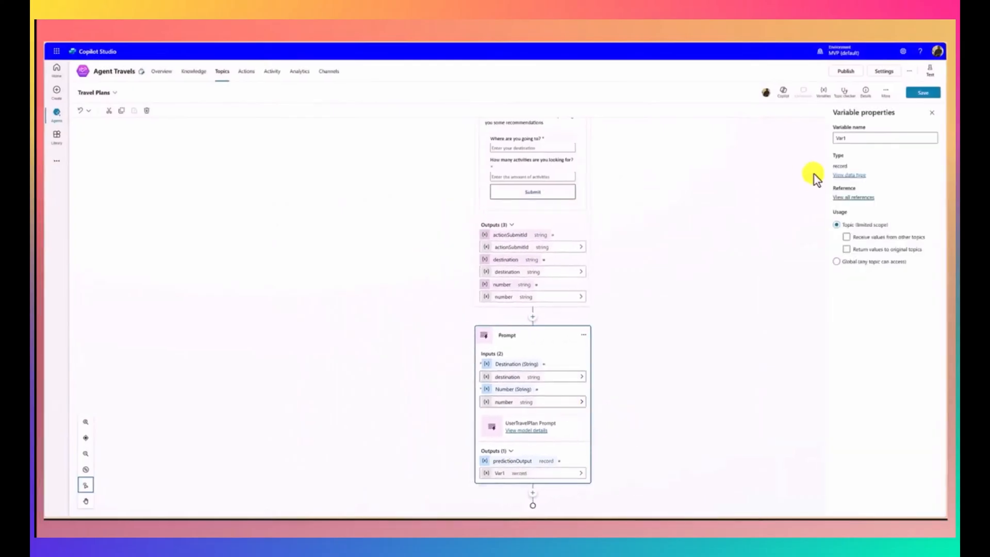
drag(864, 138, 825, 137)
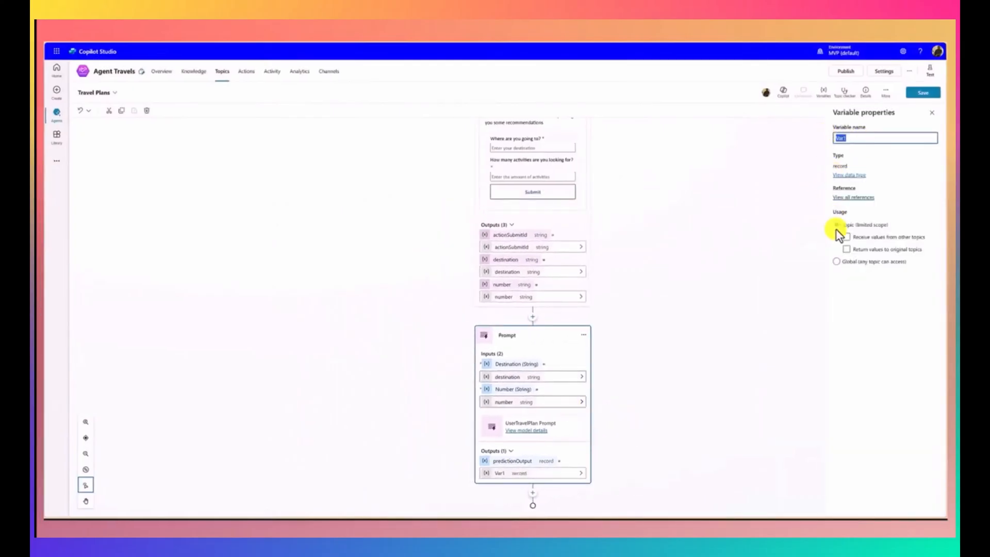
text(travelPromptOu)
key(BackSpace)
key(BackSpace)
key(BackSpace)
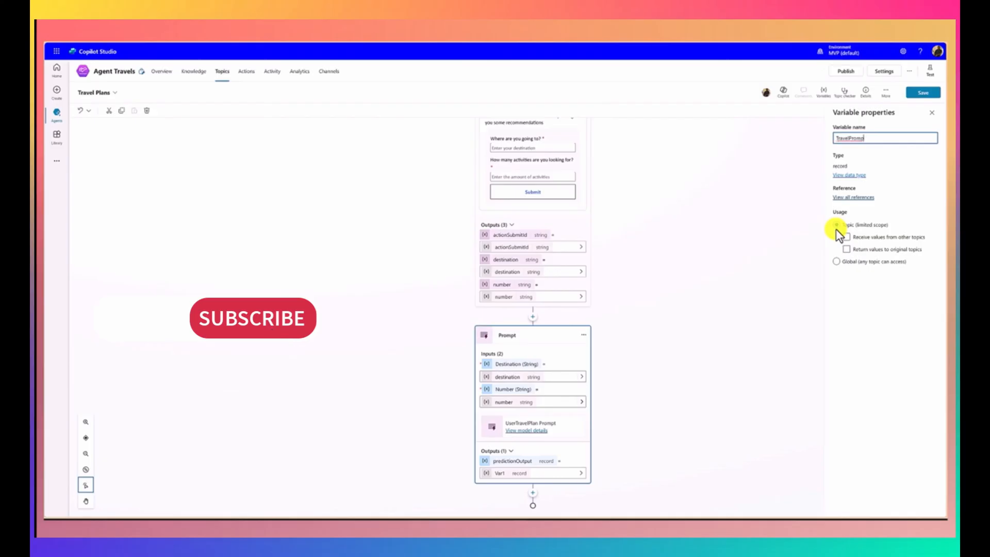
text(tOutput)
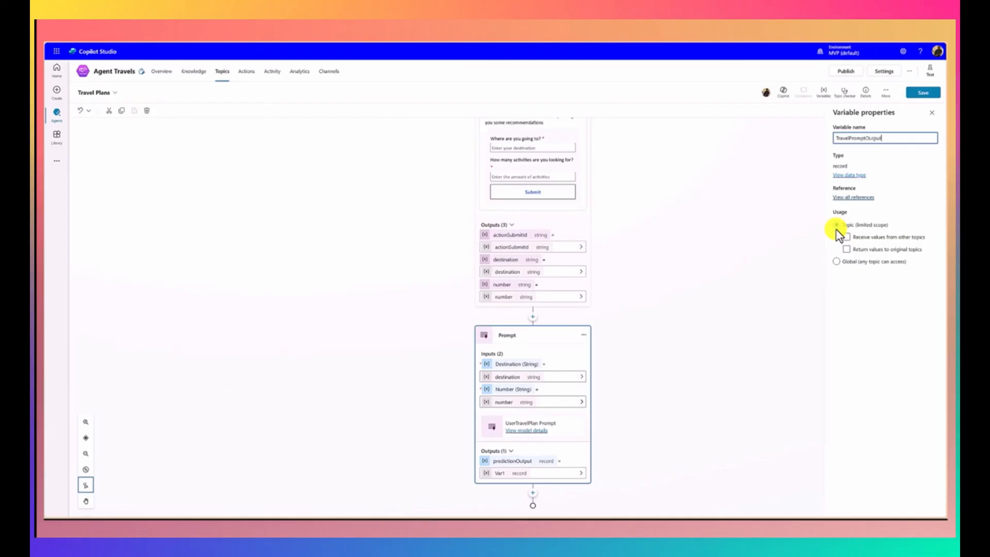
key(ctrl+a)
click(930, 113)
click(640, 418)
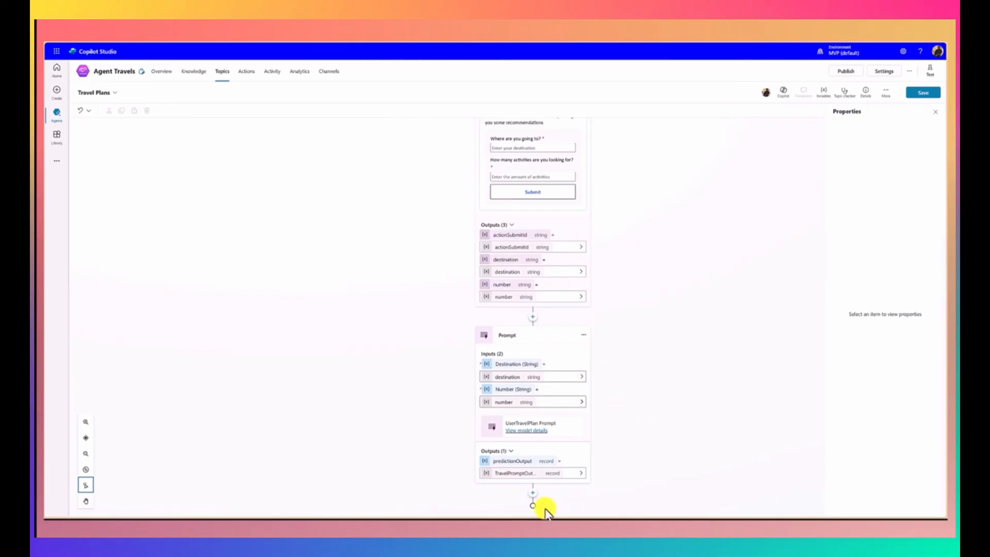
Step: Add a generative answers node after the Prompt node and set its input to the TravelPromptOutput.text variable
click(535, 495)
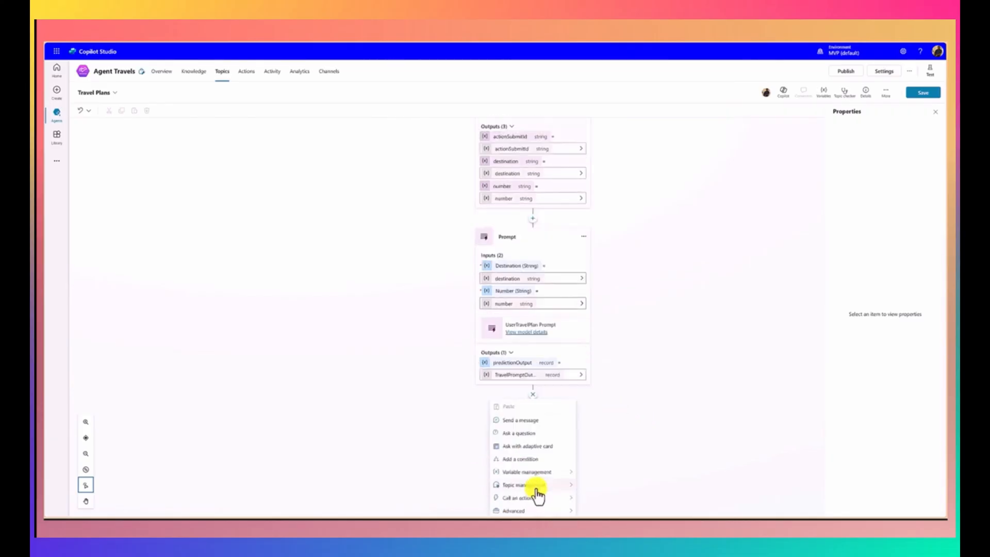
mouse_move(536, 494)
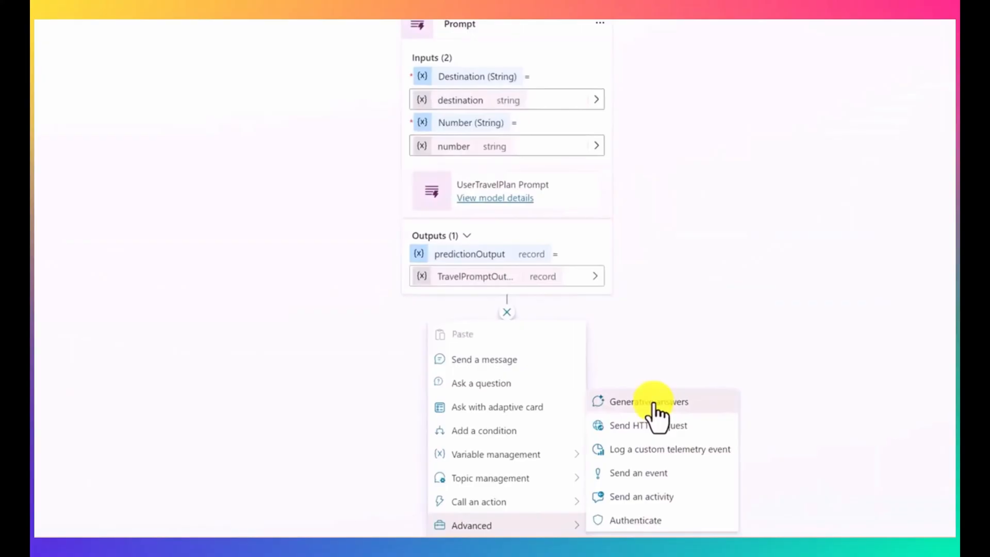
click(654, 404)
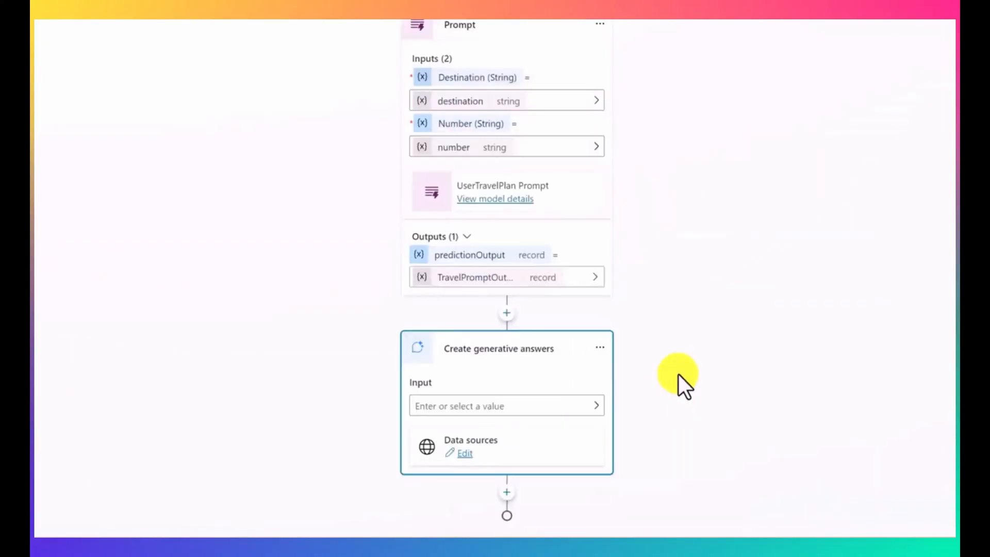
click(596, 405)
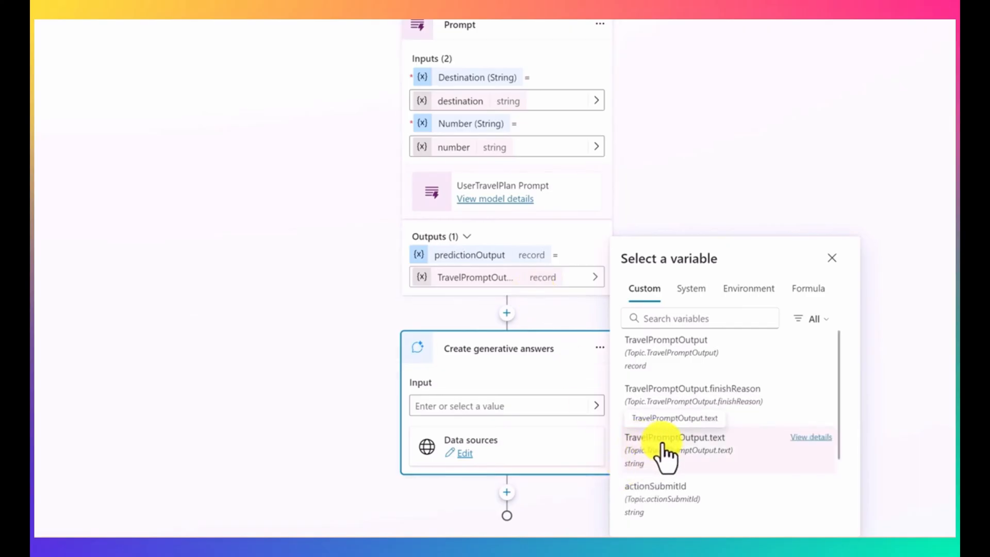
click(702, 445)
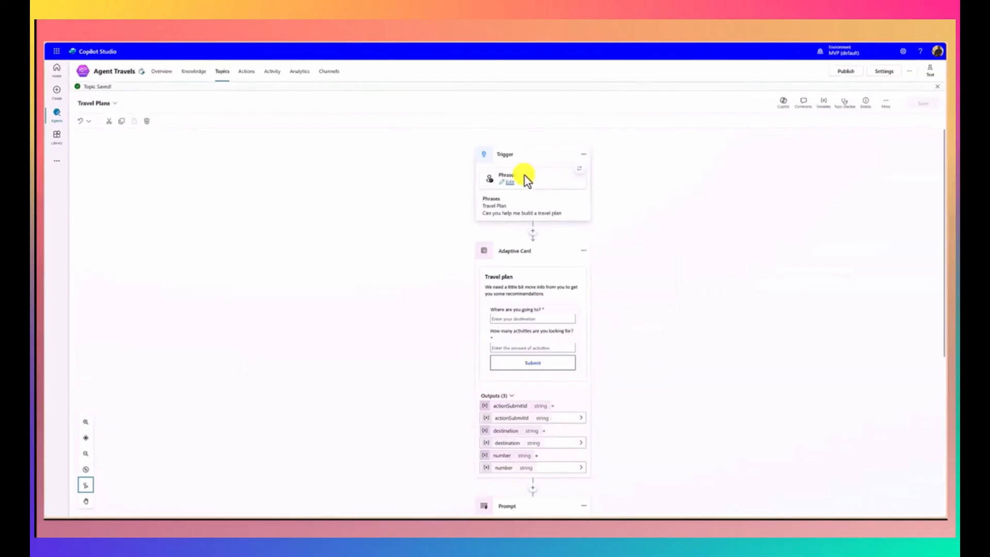
Step: Start a new test conversation with the agent and send "Can you help me build a travel plan"
click(930, 72)
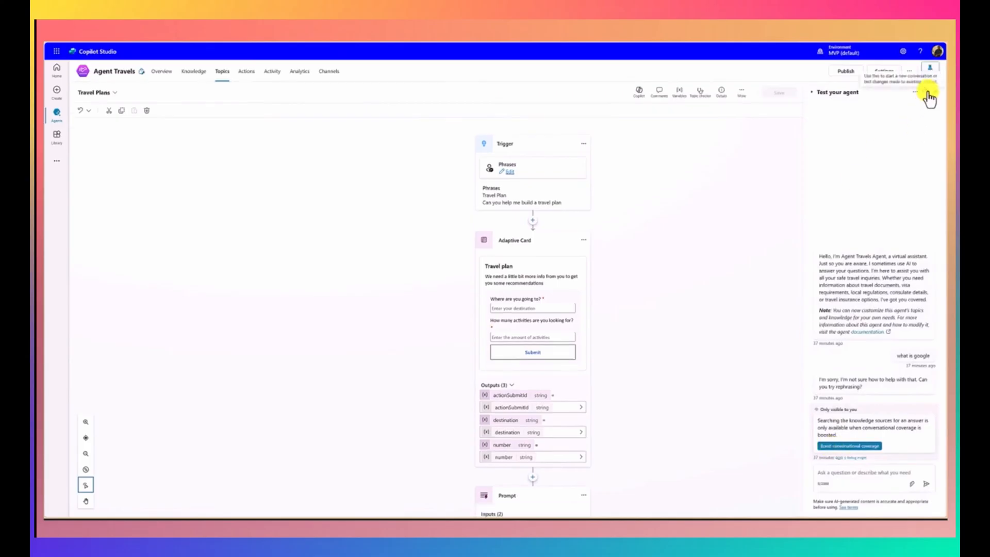
click(926, 93)
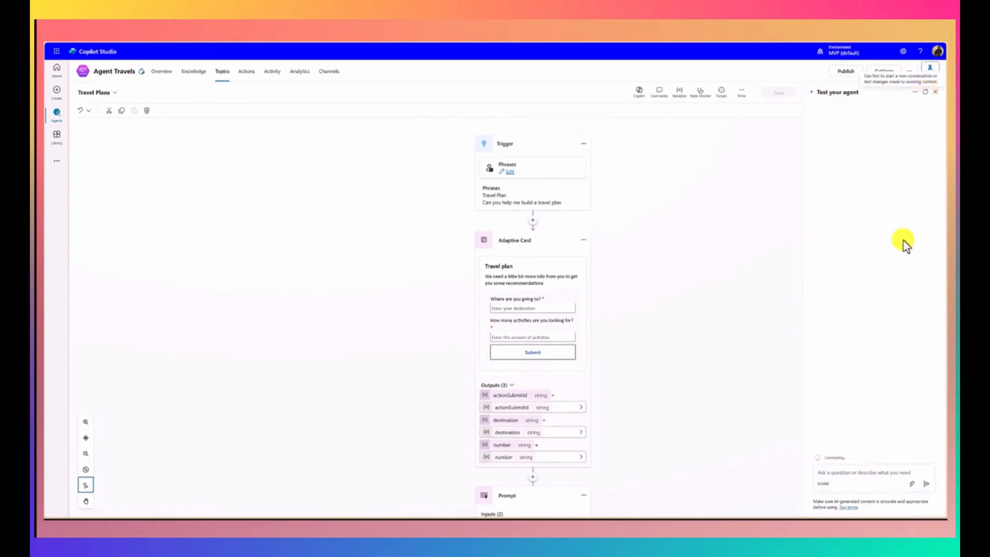
click(862, 476)
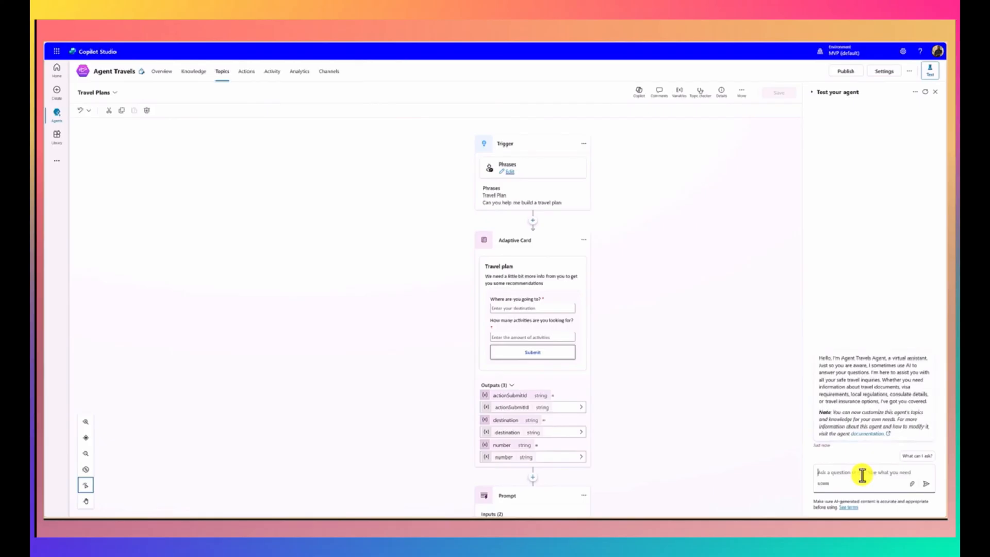
text(Can)
text( you )
text(hekop)
key(BackSpace)
key(BackSpace)
key(BackSpace)
text(lp)
text(lp)
text( me bu)
text(ild a)
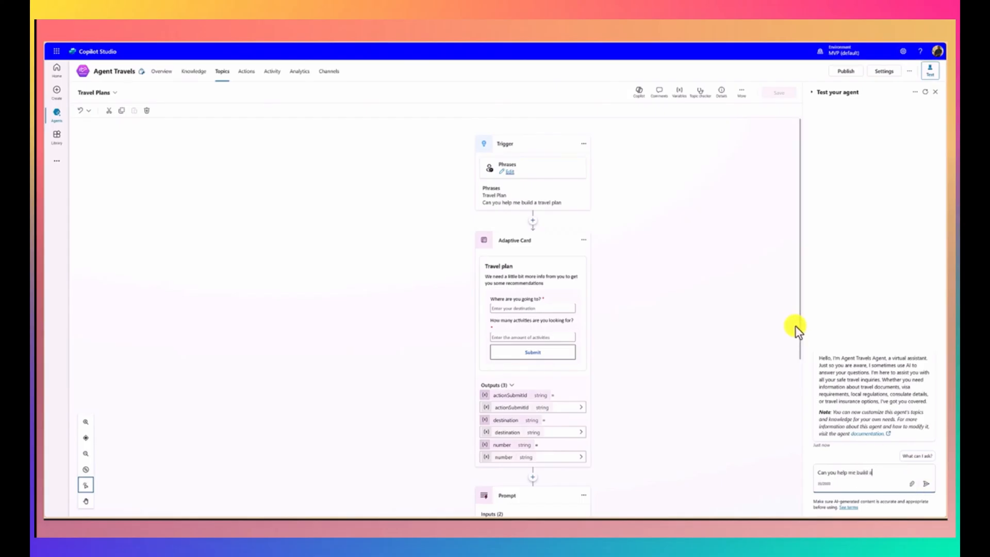
text( travel plan)
click(926, 484)
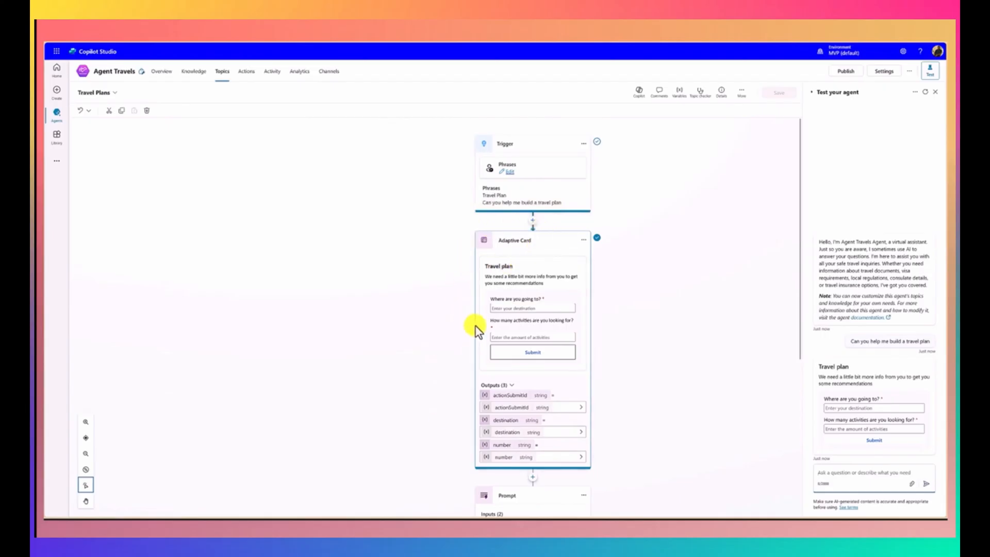
Step: Fill in the test conversation's Travel plan card with destination Germany and 3 activities, and submit it
click(842, 409)
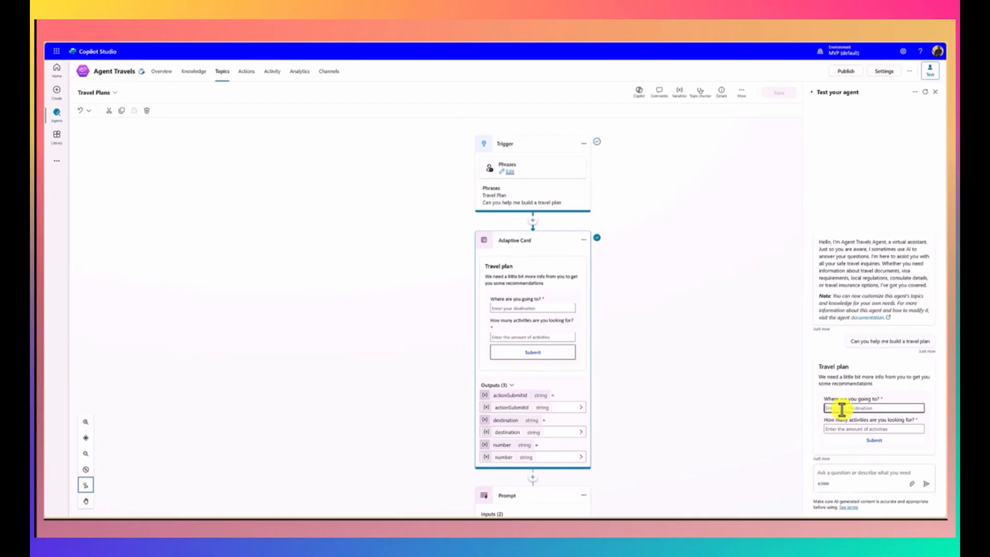
text(Germany)
click(834, 429)
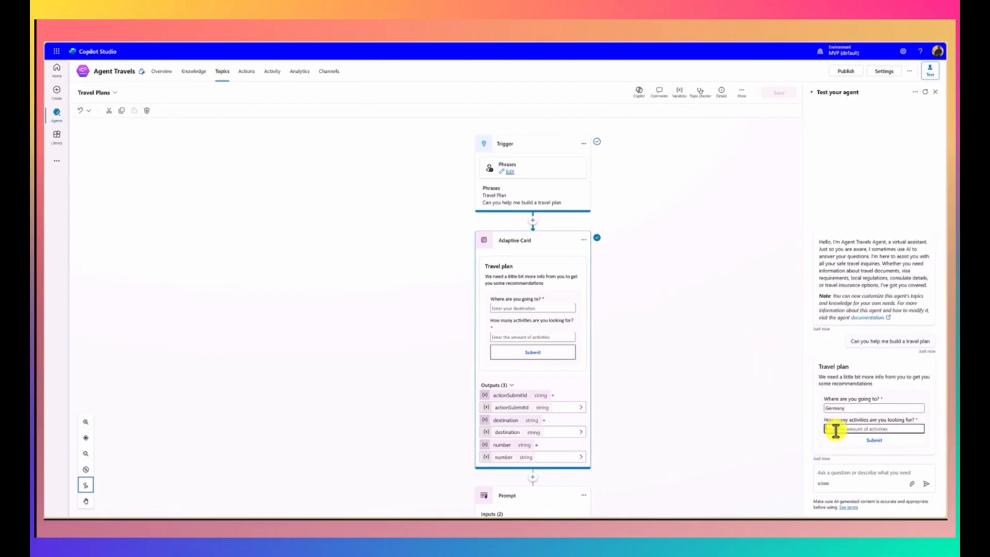
text(5)
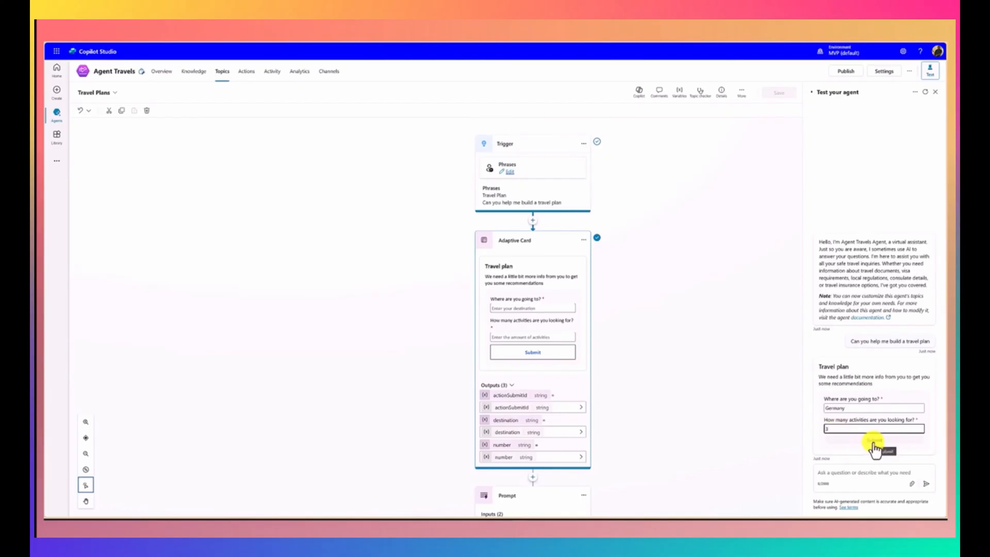
click(874, 442)
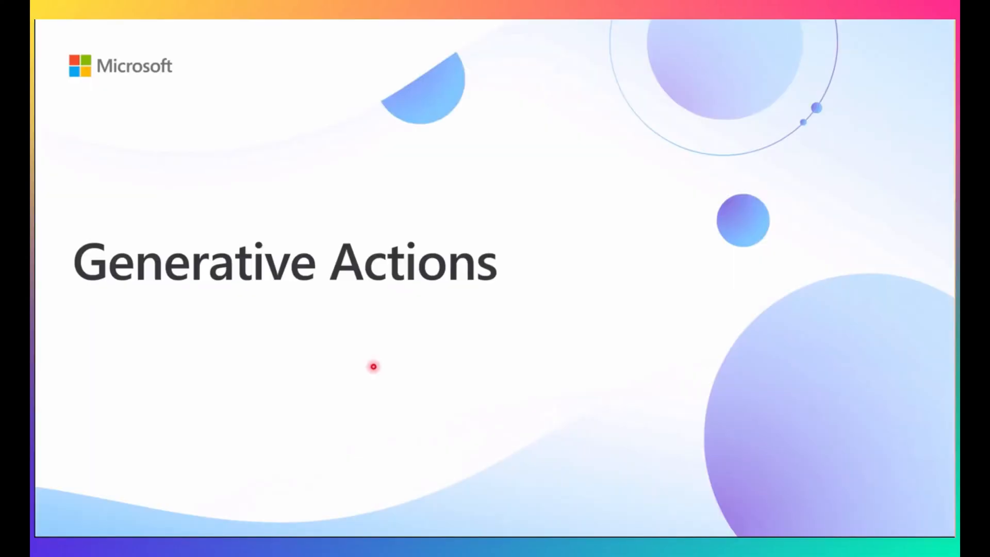
key(Right)
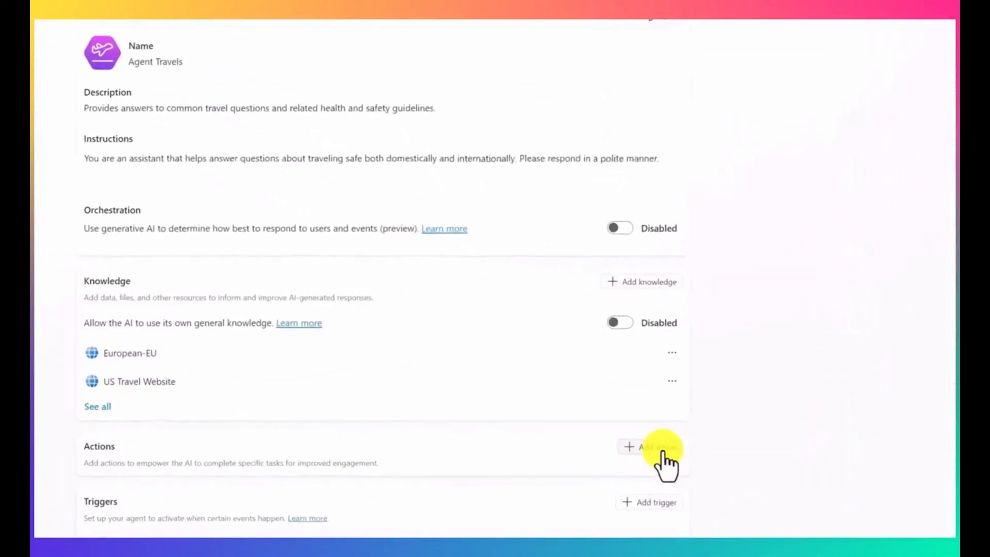
Step: Start adding an action to the agent, browse the action types, and choose the MSN Weather connector's Get forecast for today
click(627, 413)
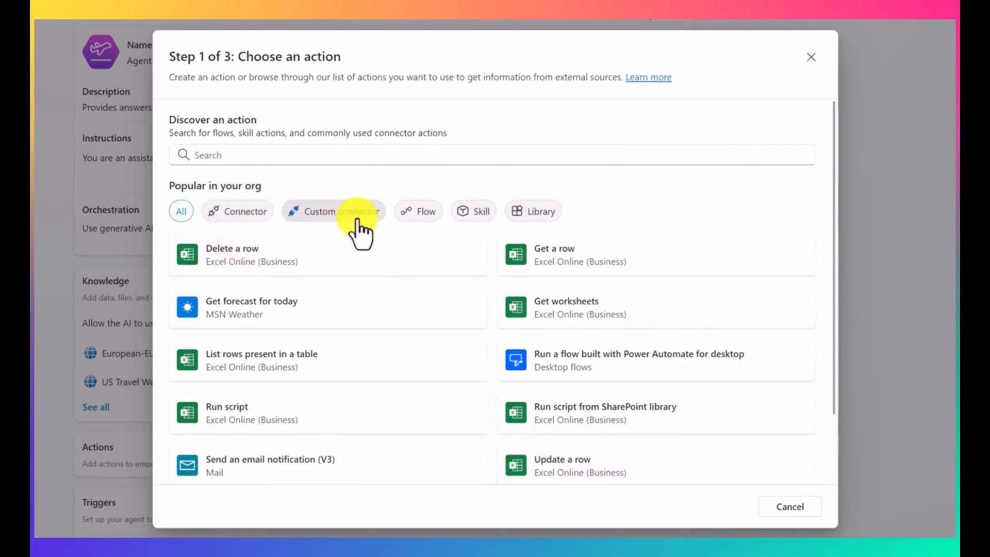
click(258, 216)
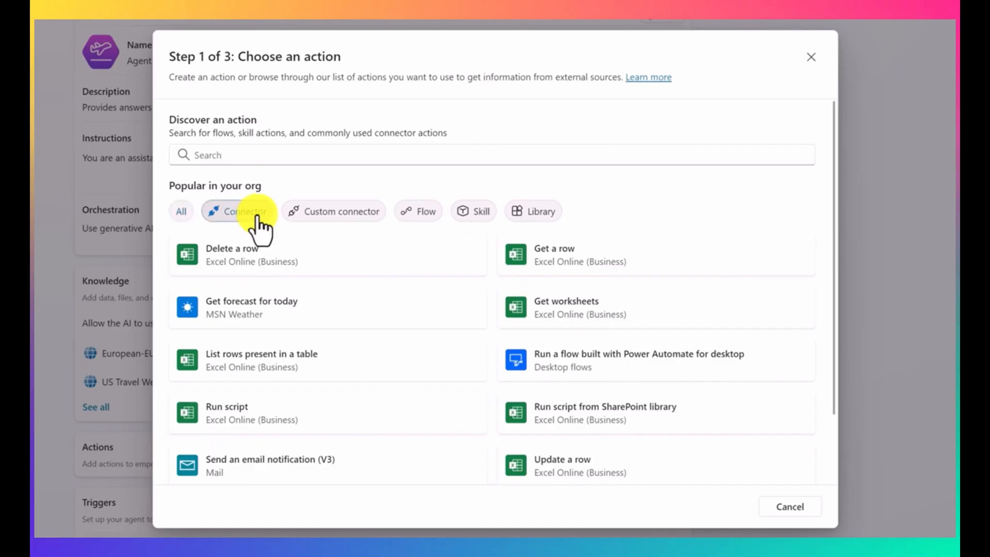
click(319, 216)
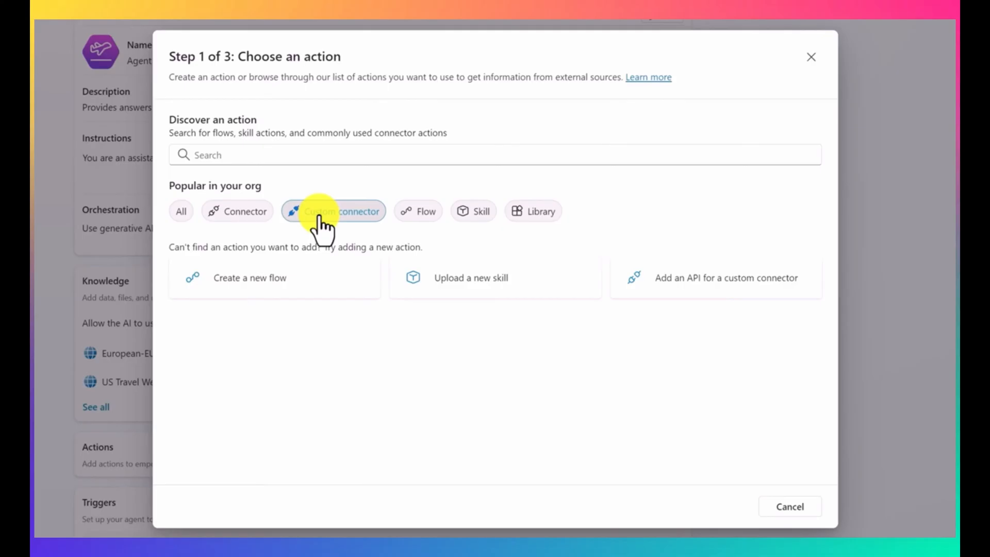
click(416, 216)
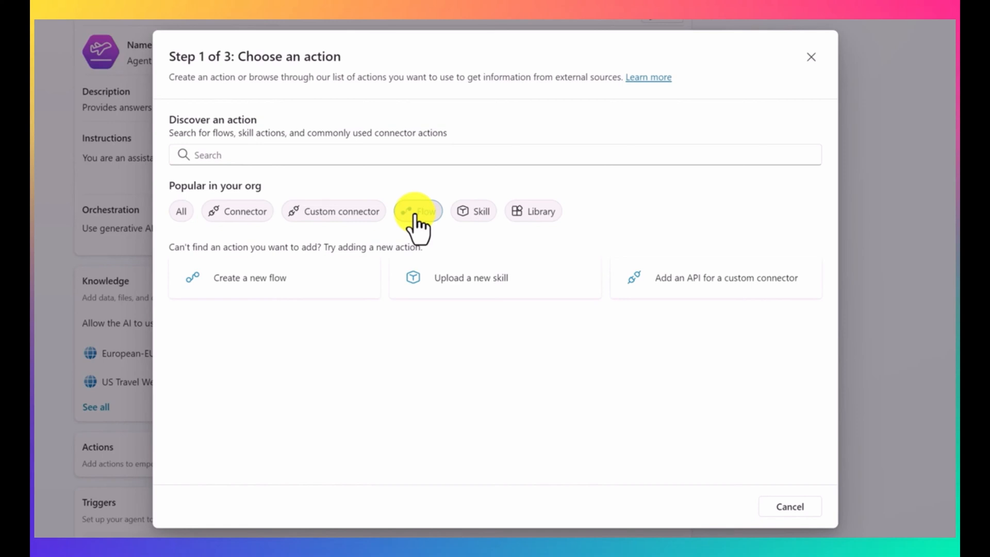
click(468, 215)
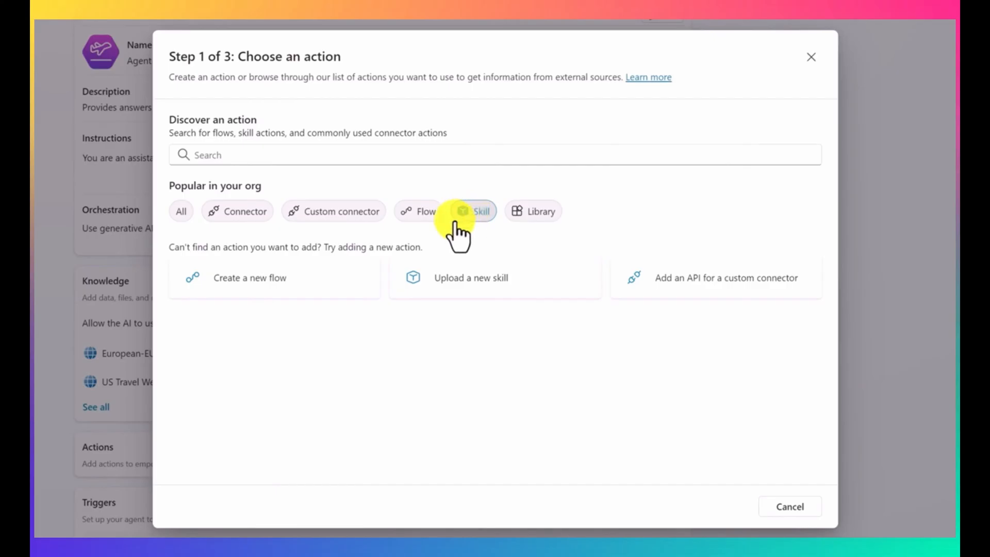
click(244, 213)
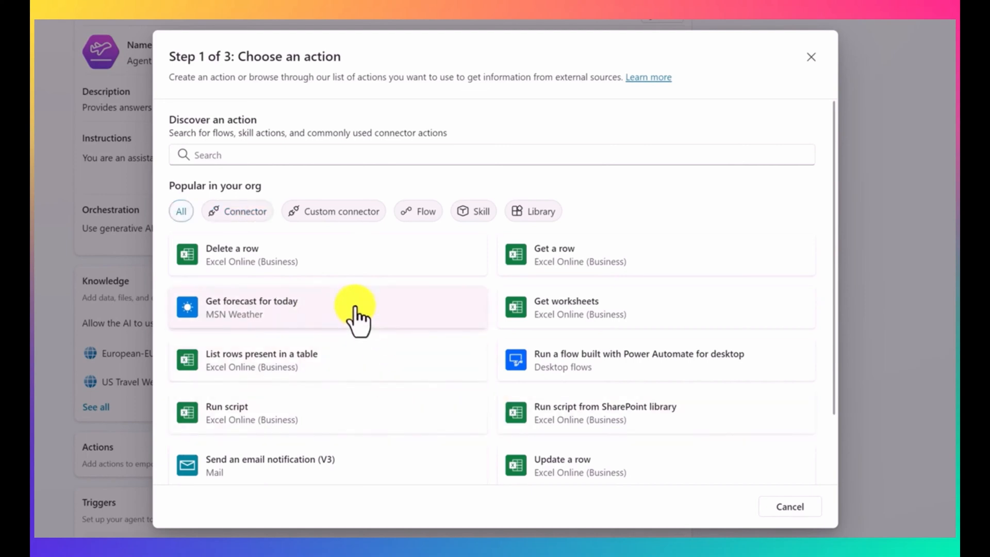
click(357, 320)
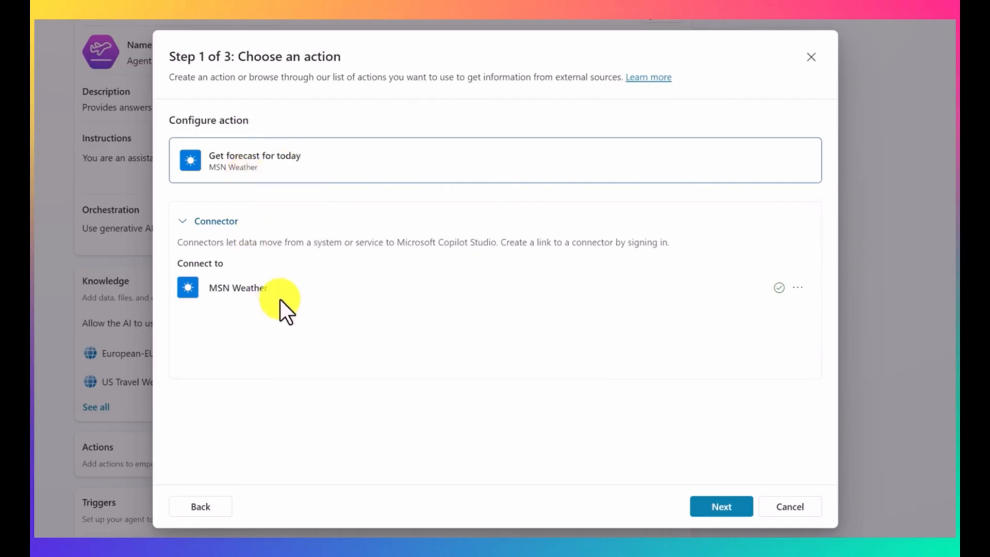
click(714, 508)
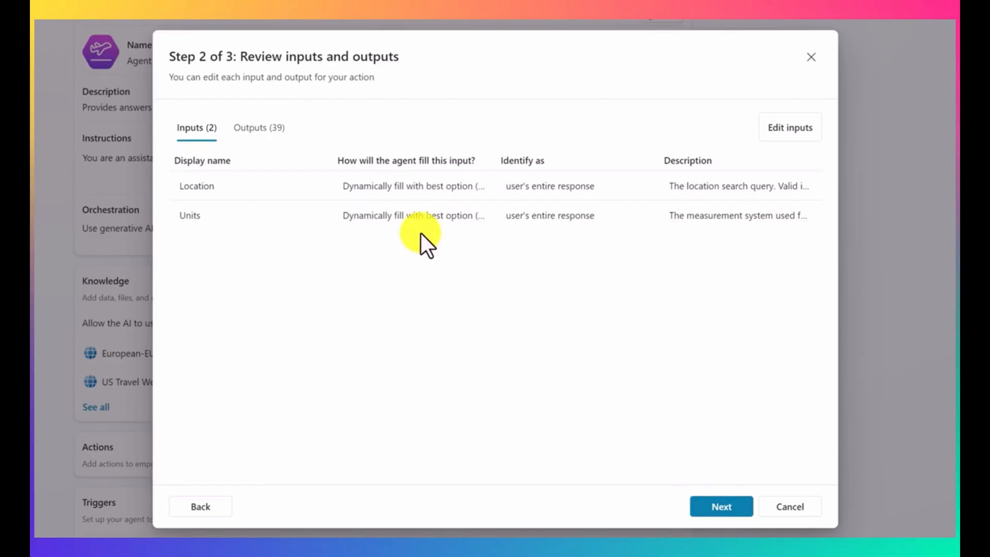
Step: Edit the weather action's inputs, keeping Location dynamically filled and setting Units to the fixed value C, and save them
click(801, 134)
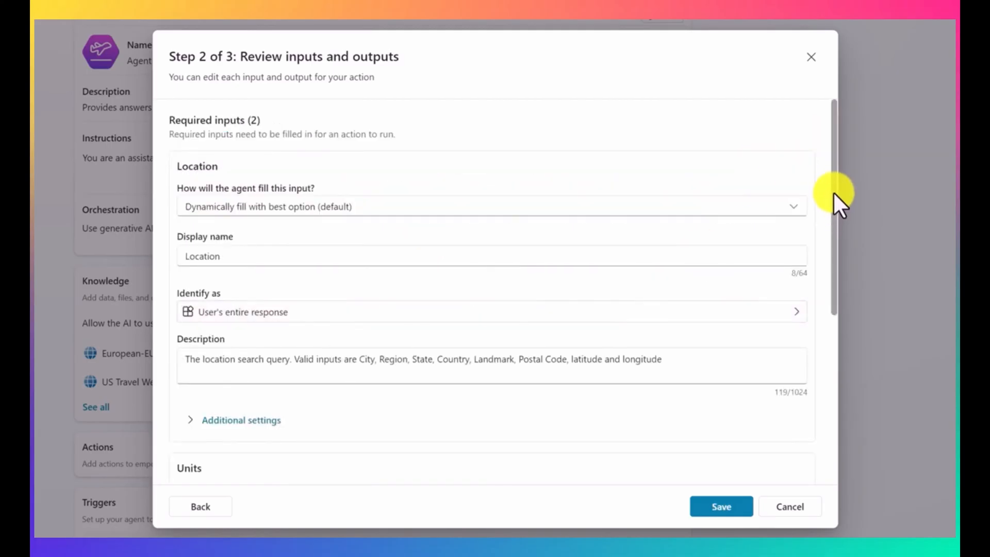
drag(833, 193, 850, 156)
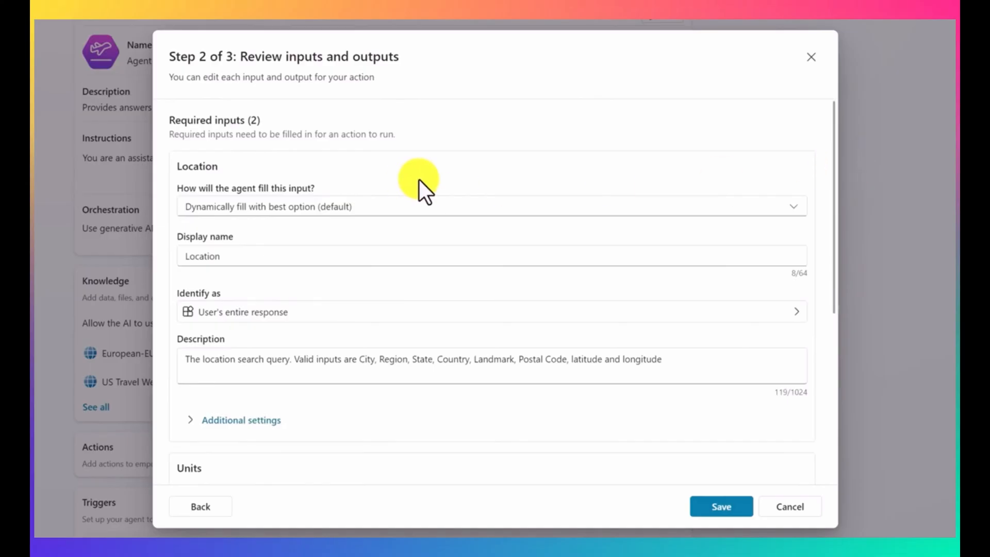
click(370, 216)
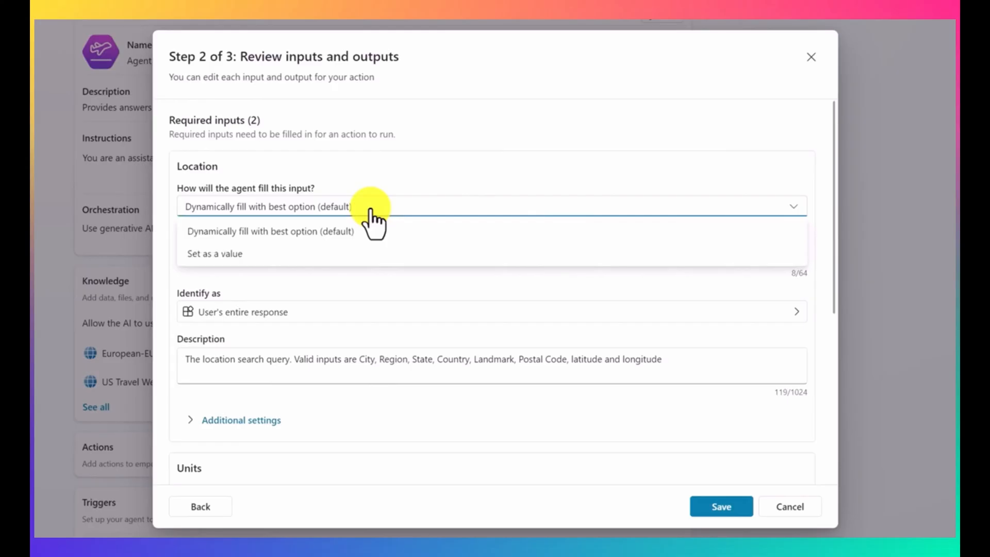
click(376, 176)
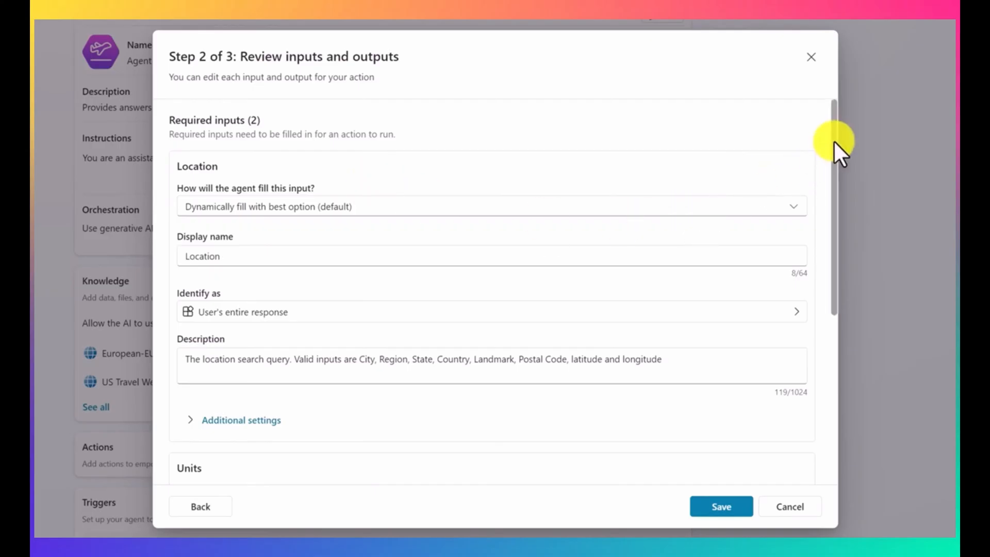
drag(834, 148, 828, 348)
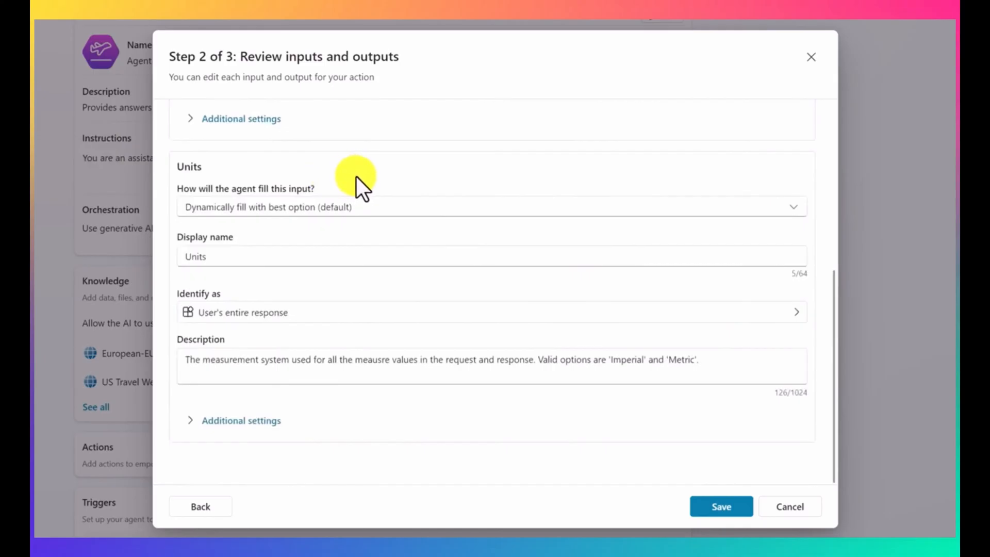
click(344, 209)
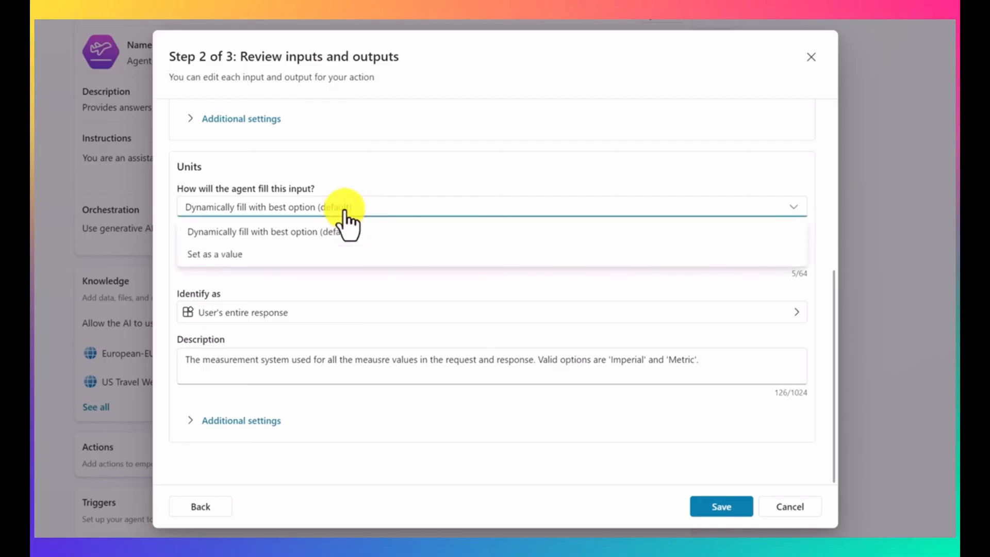
click(253, 254)
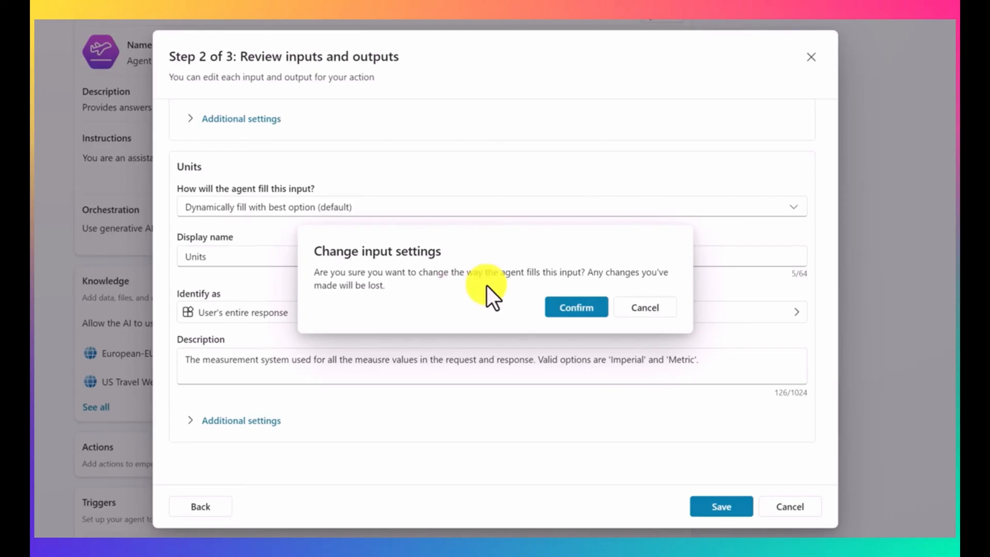
click(560, 310)
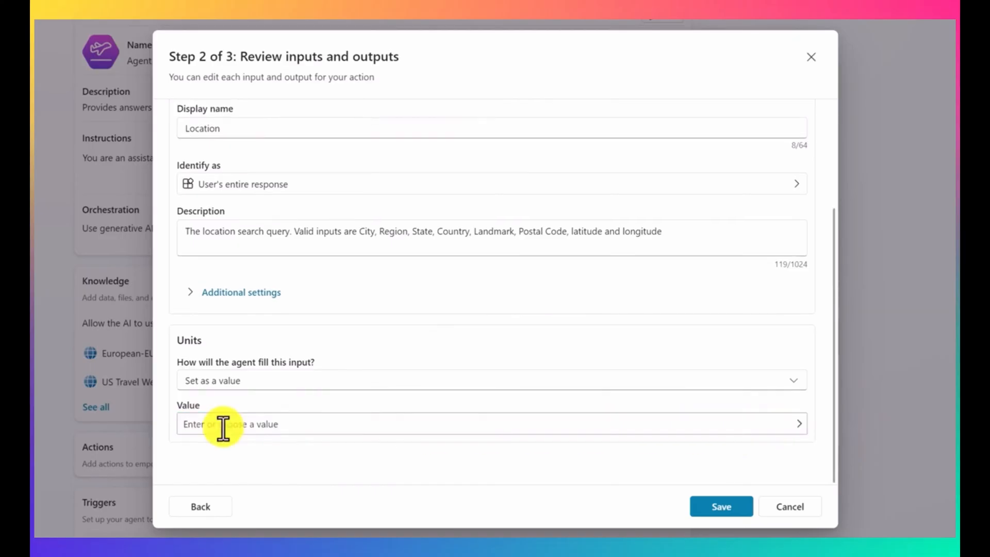
click(223, 428)
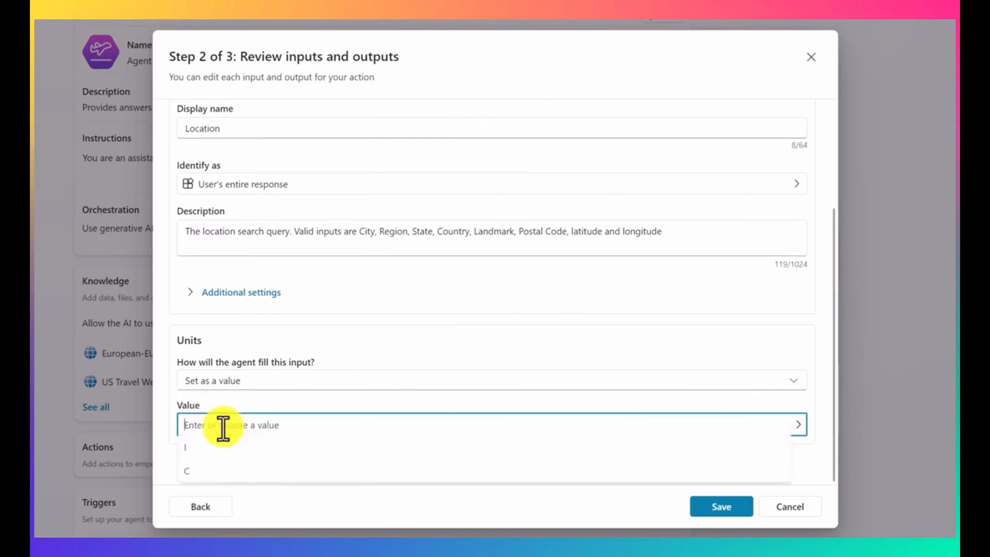
click(220, 470)
click(720, 510)
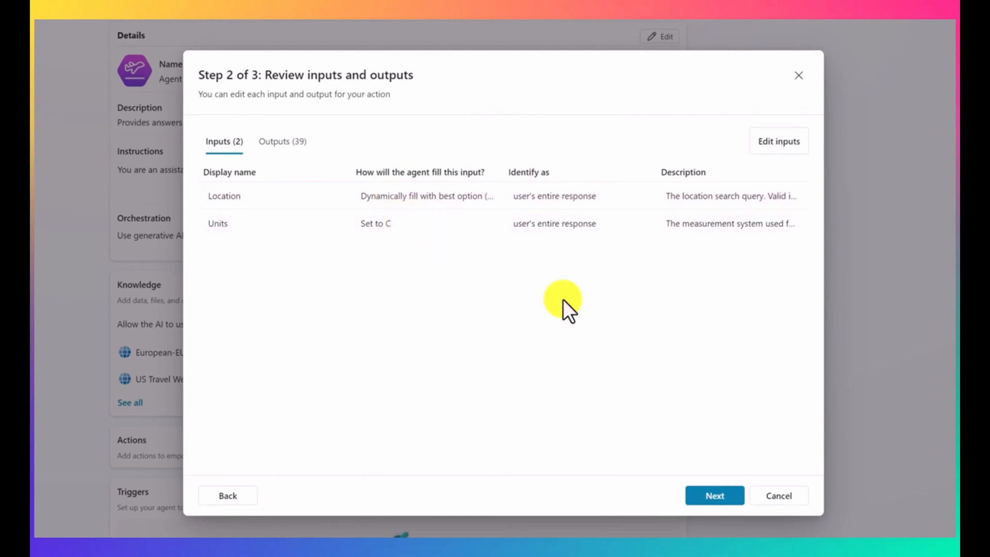
Step: Review the weather action's configuration and inputs, and finish adding it to the agent
click(719, 495)
drag(818, 181, 824, 291)
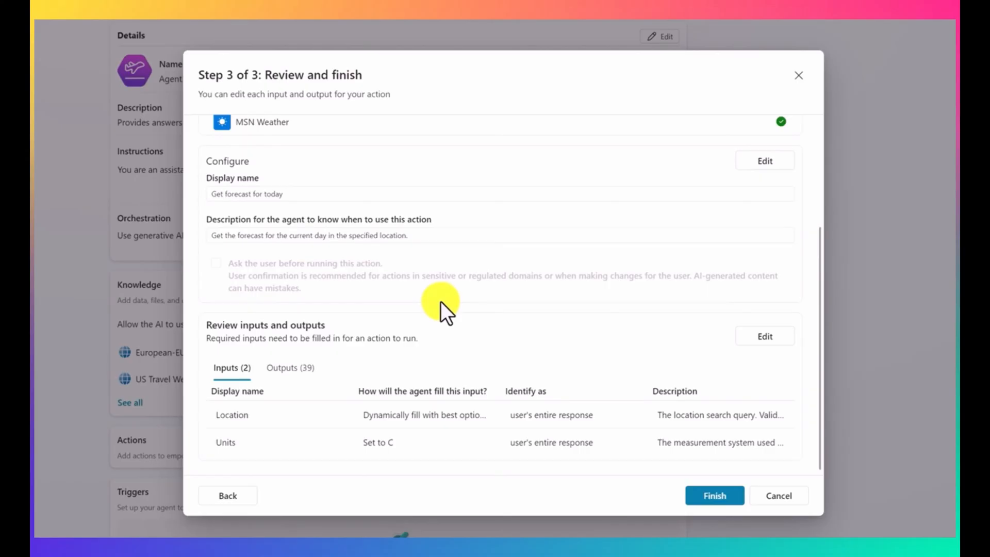
scroll(361, 317, down, 1)
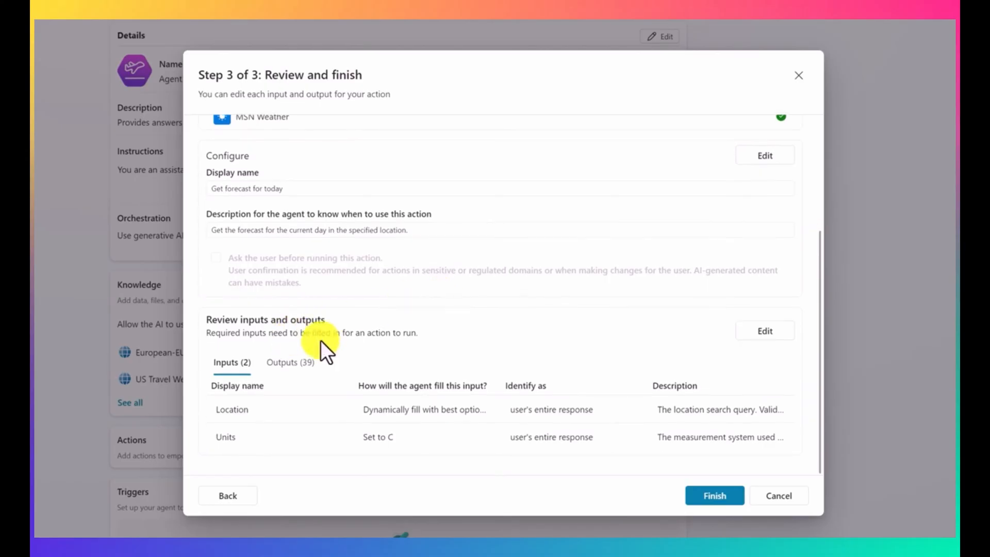
click(732, 496)
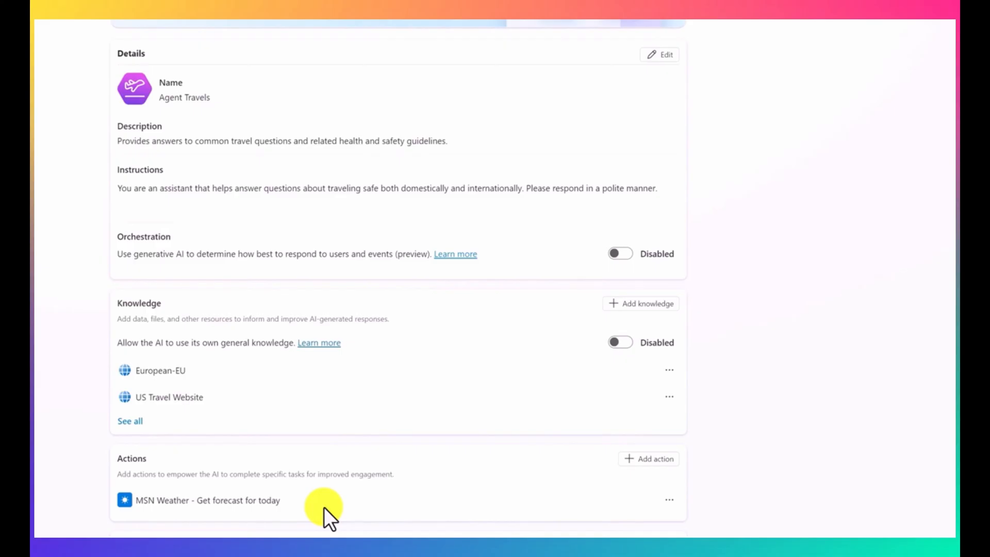
Step: Open the Travel Plans topic and check which plugin actions can be called after its Create generative answers node
scroll(324, 508, down, 1)
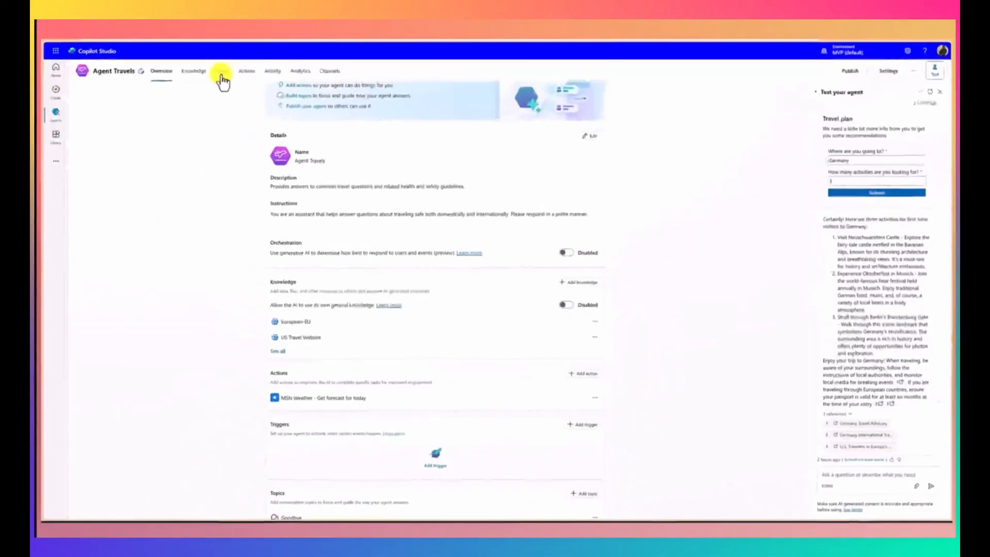
click(221, 73)
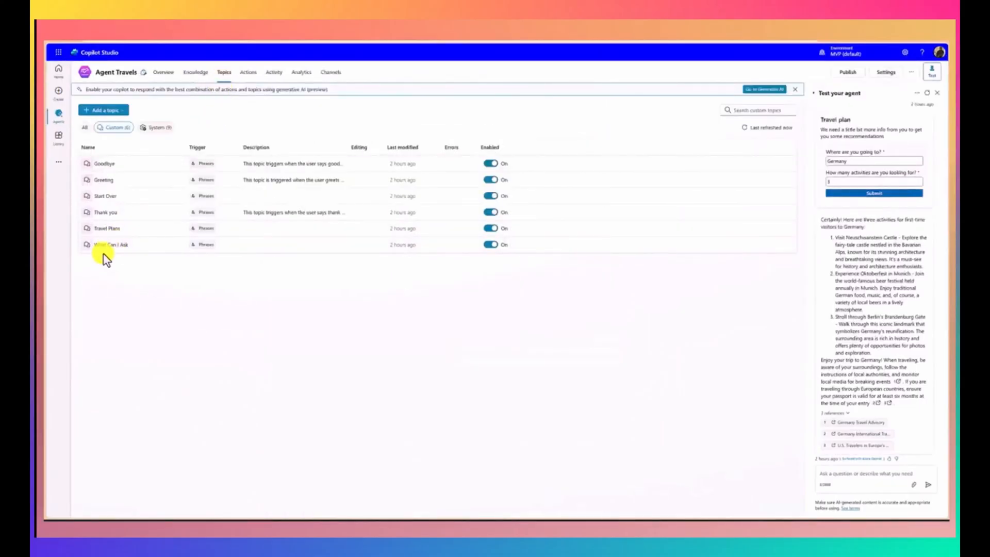
click(106, 229)
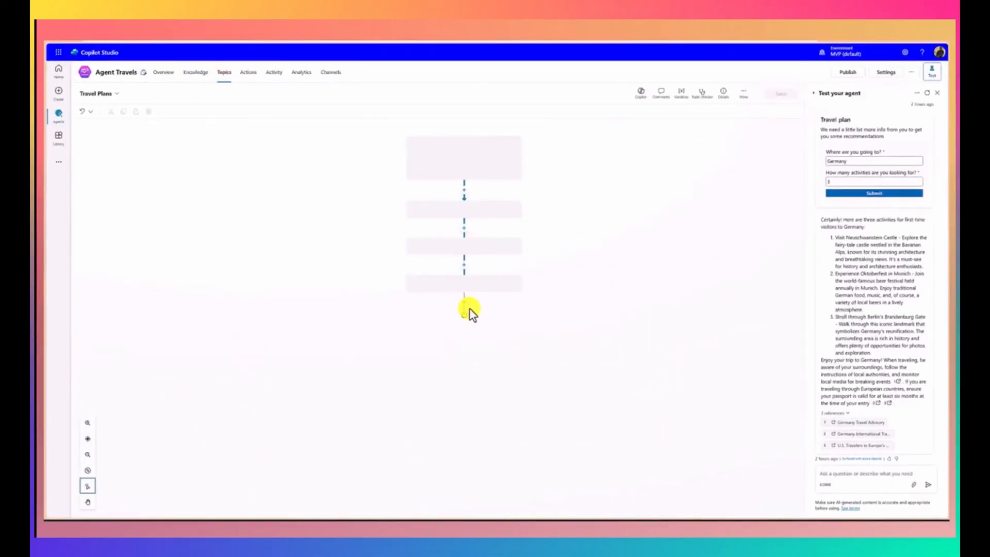
scroll(574, 329, down, 5)
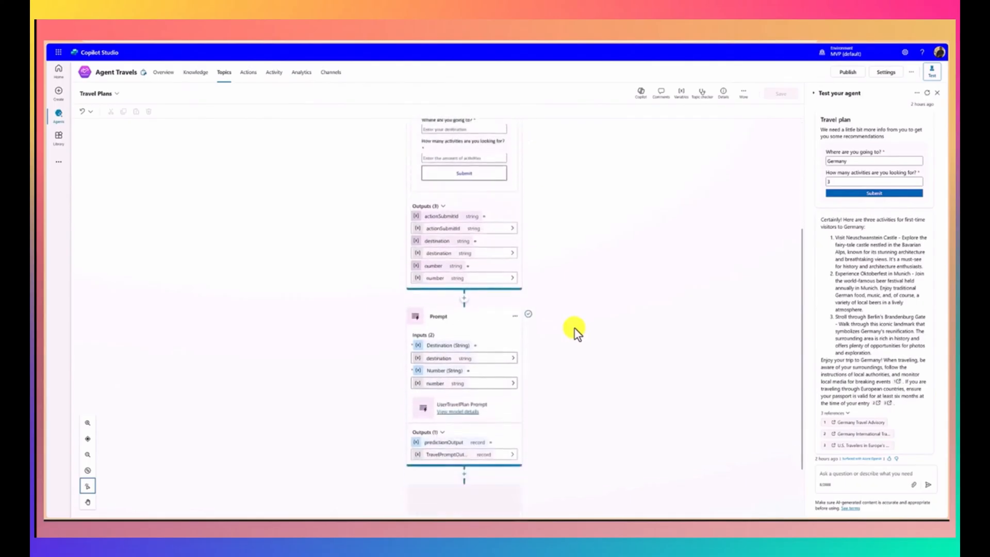
scroll(574, 329, down, 3)
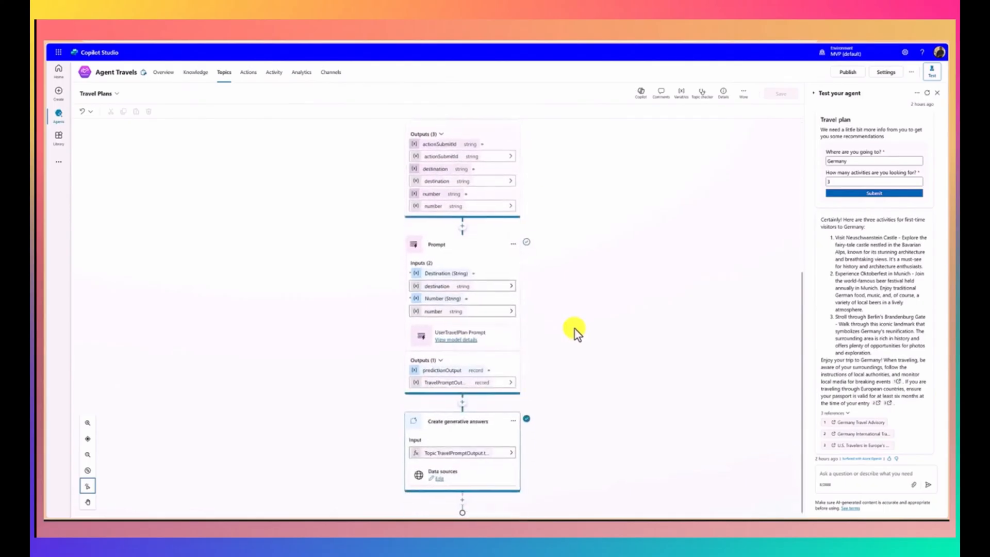
click(462, 496)
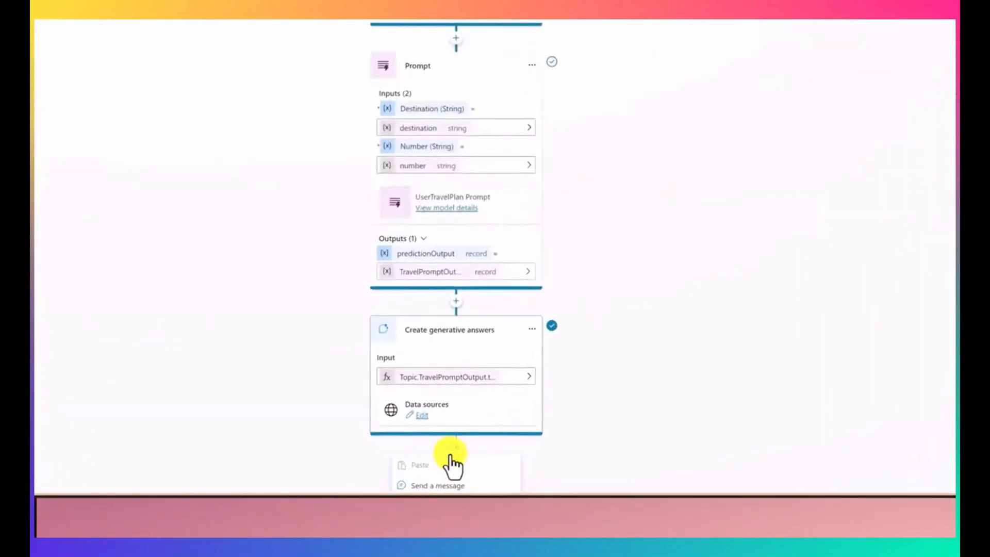
mouse_move(418, 467)
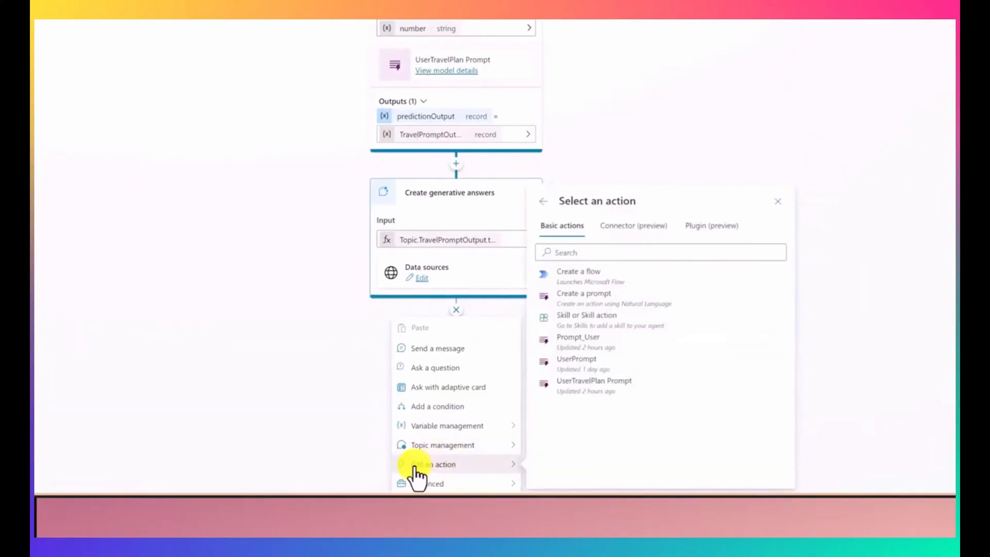
click(708, 232)
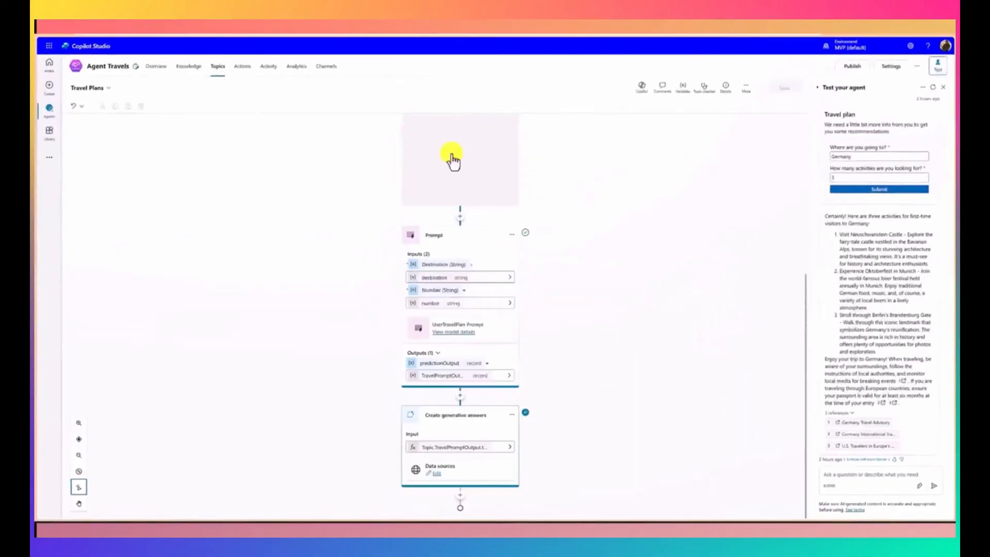
Step: Return to the agent's overview, start a new test conversation, and ask what the weather is in Chennai
click(156, 66)
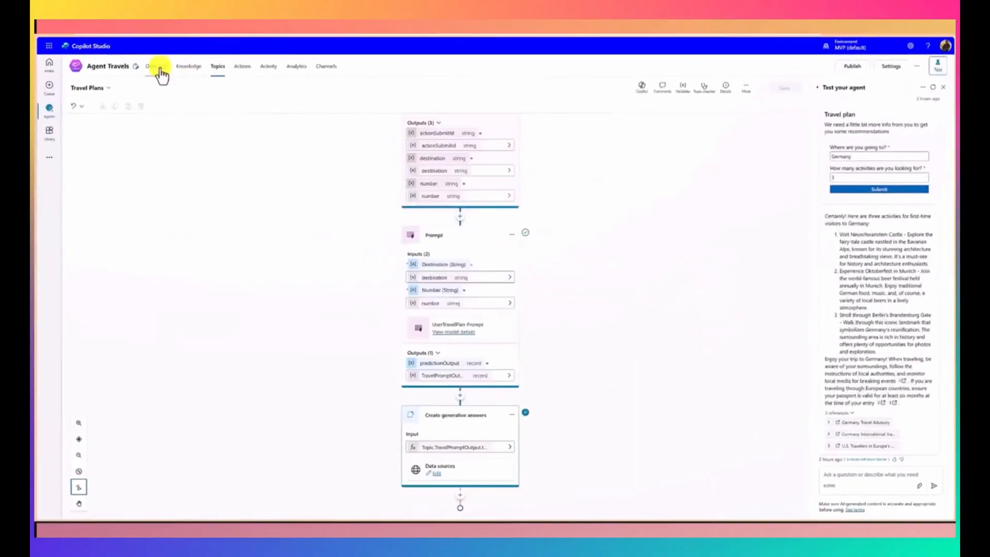
click(932, 88)
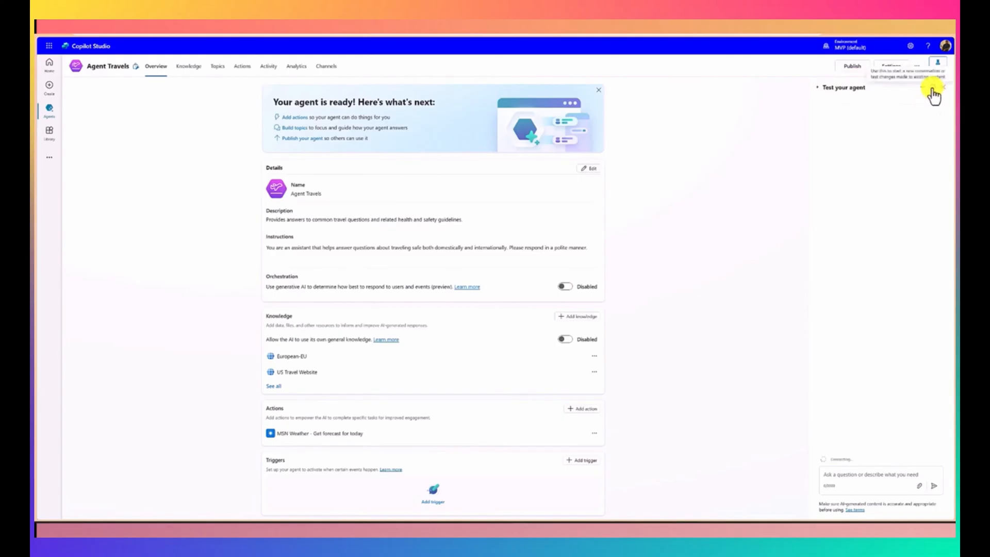
click(873, 476)
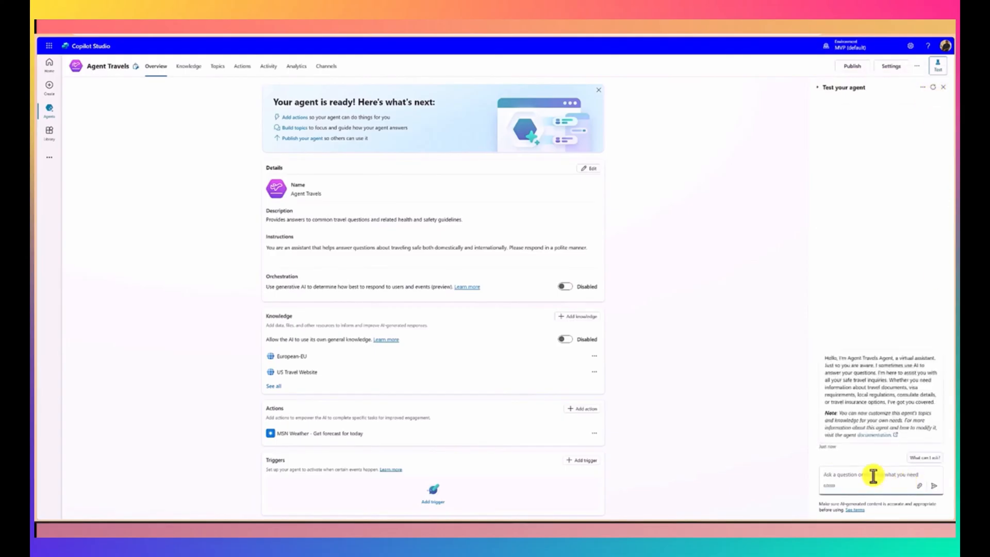
text(what i )
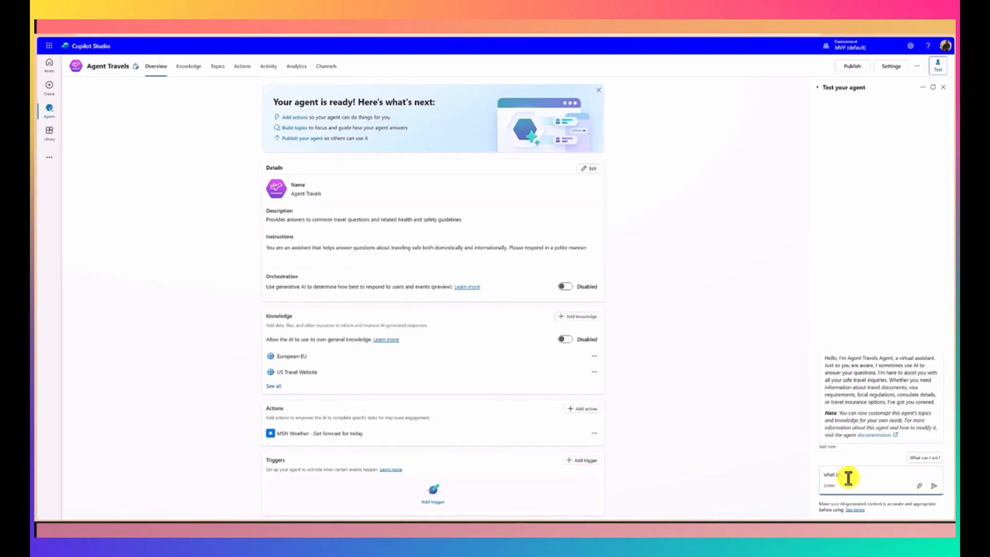
text(in chennai)
key(Return)
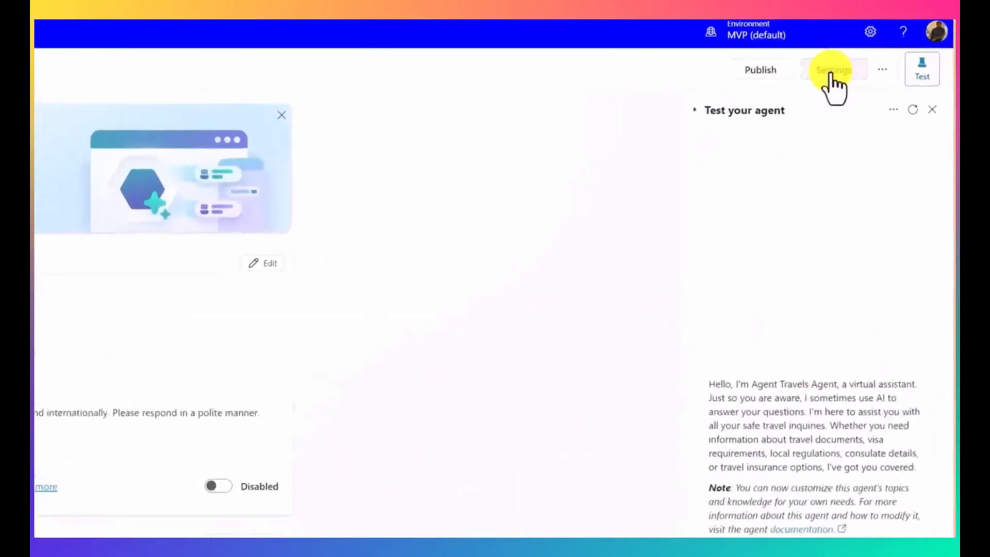
Step: In the agent's generative AI settings, set how it interacts with people to Generative (preview), save, and close the settings
click(819, 87)
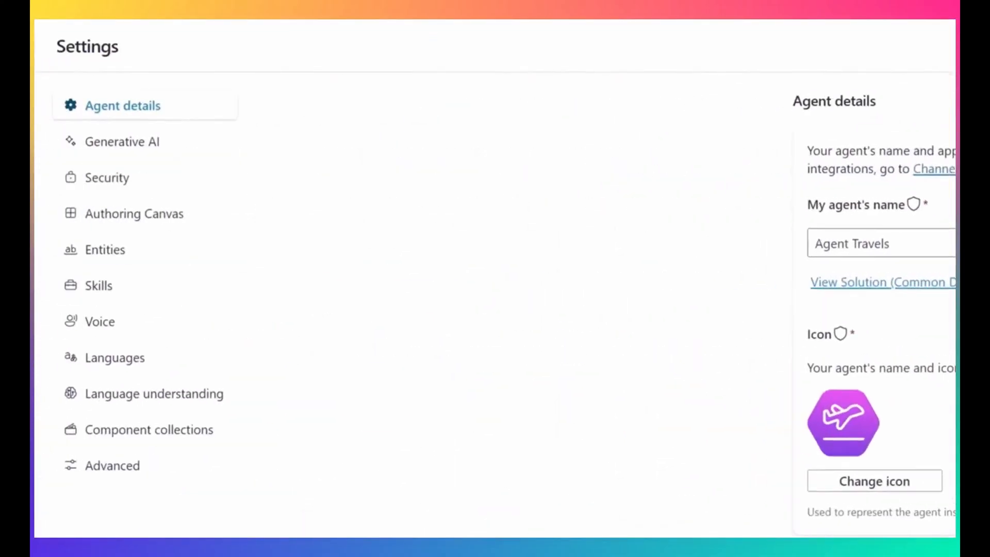
click(137, 146)
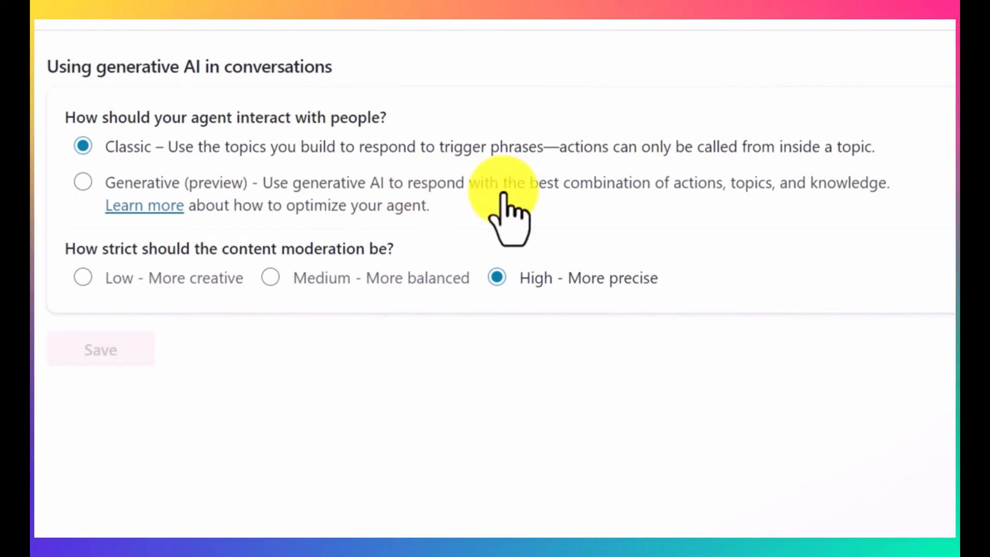
click(83, 182)
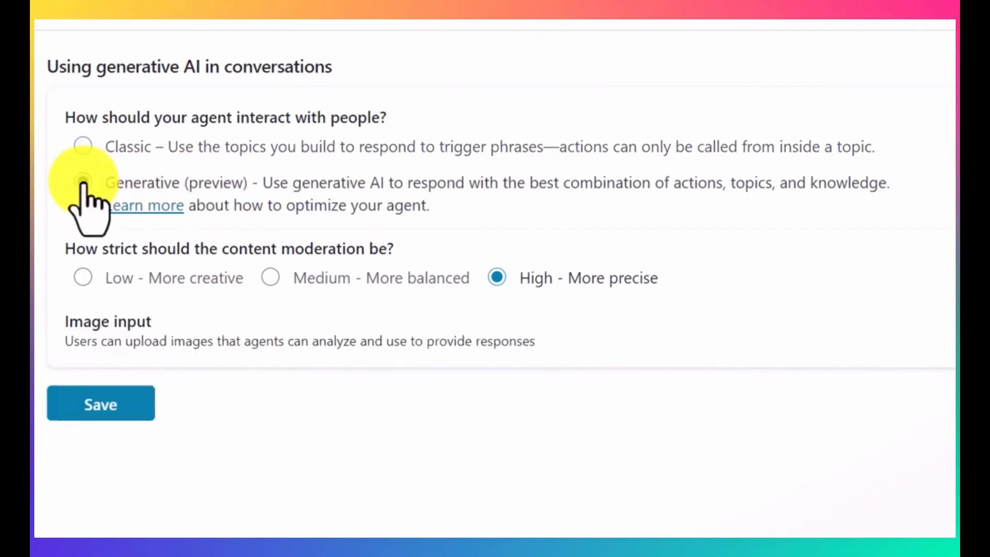
click(98, 411)
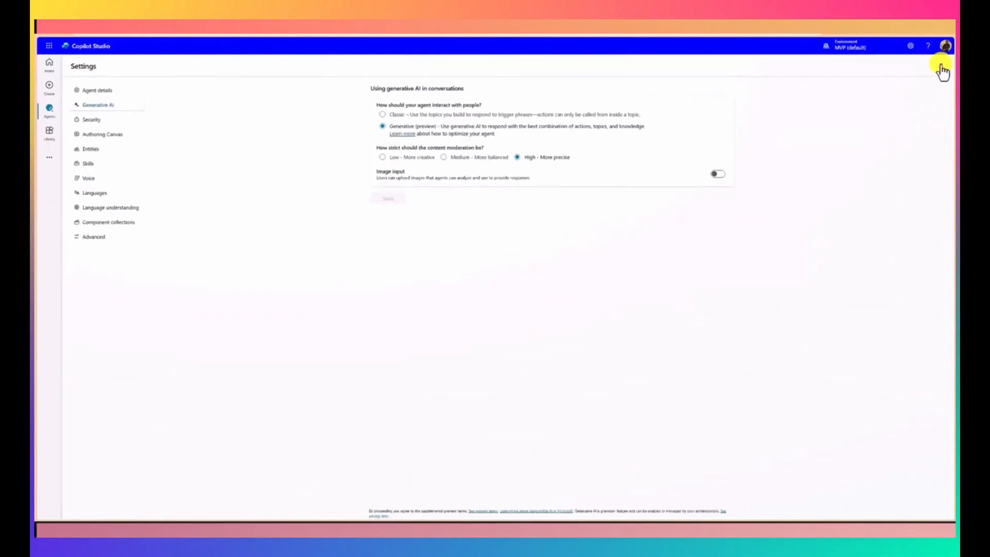
click(940, 67)
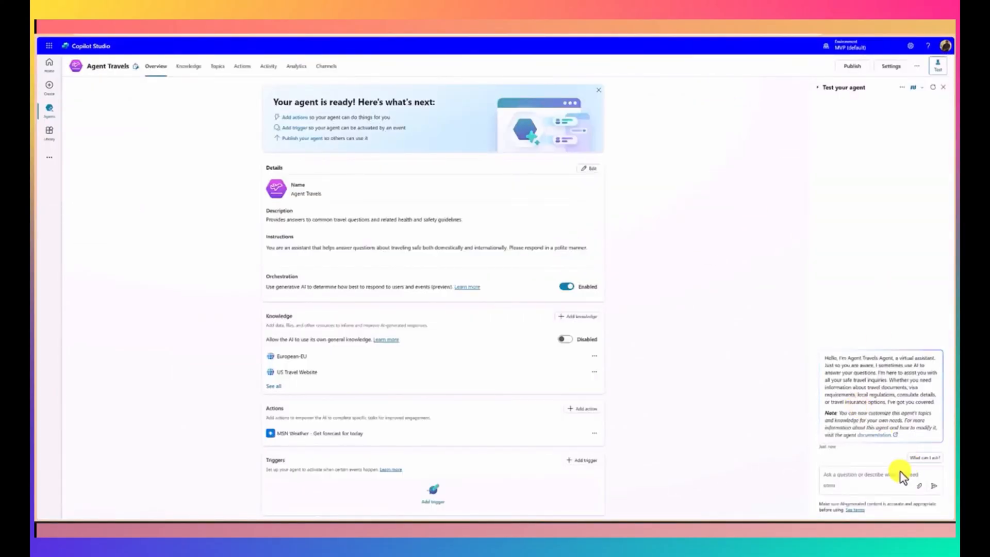
Step: Send the message "weather in chennai" in the agent's test conversation
click(871, 480)
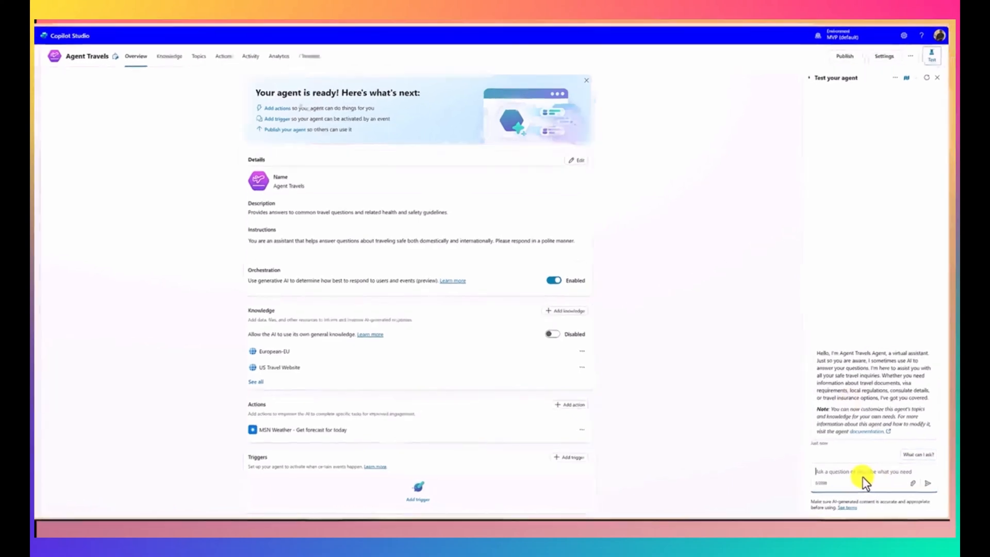
text(weather in)
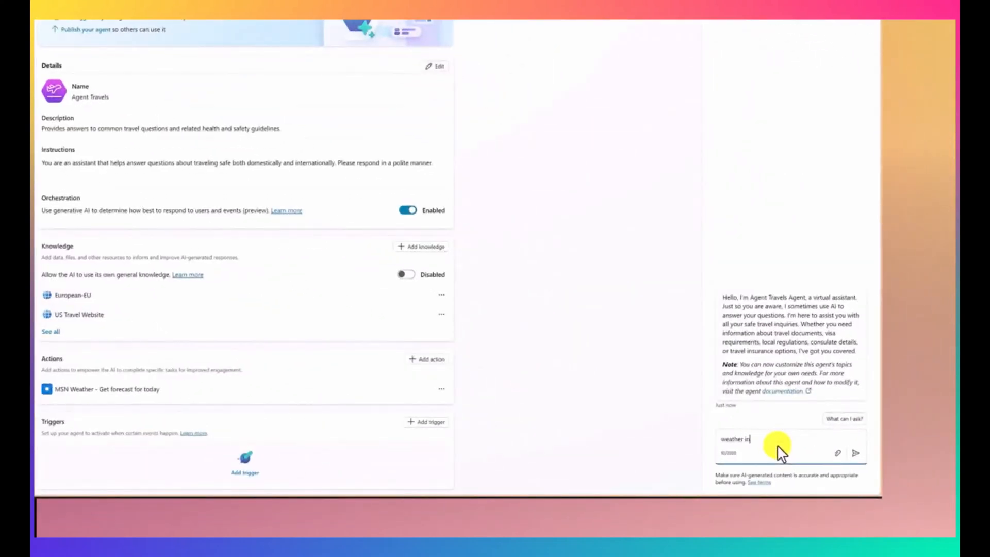
text(nai)
key(Return)
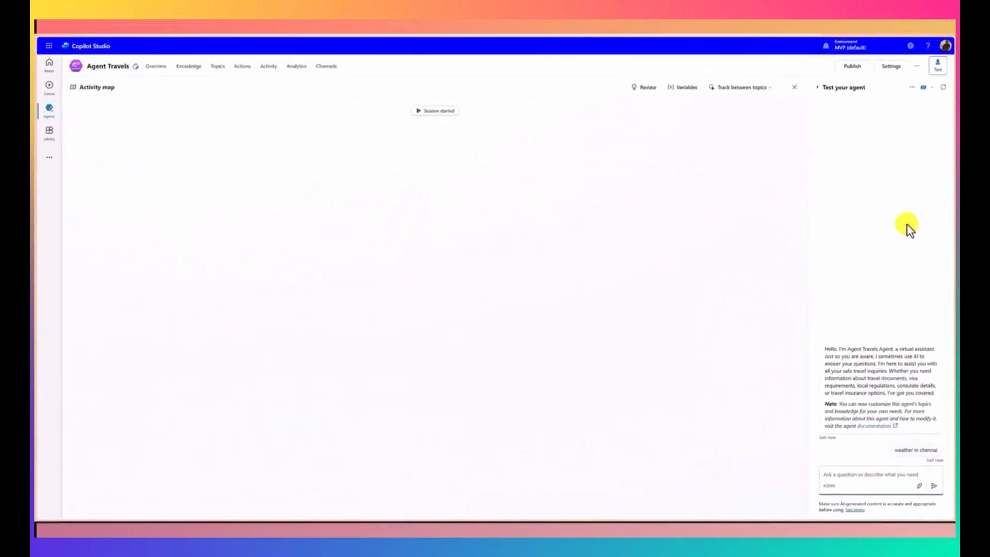
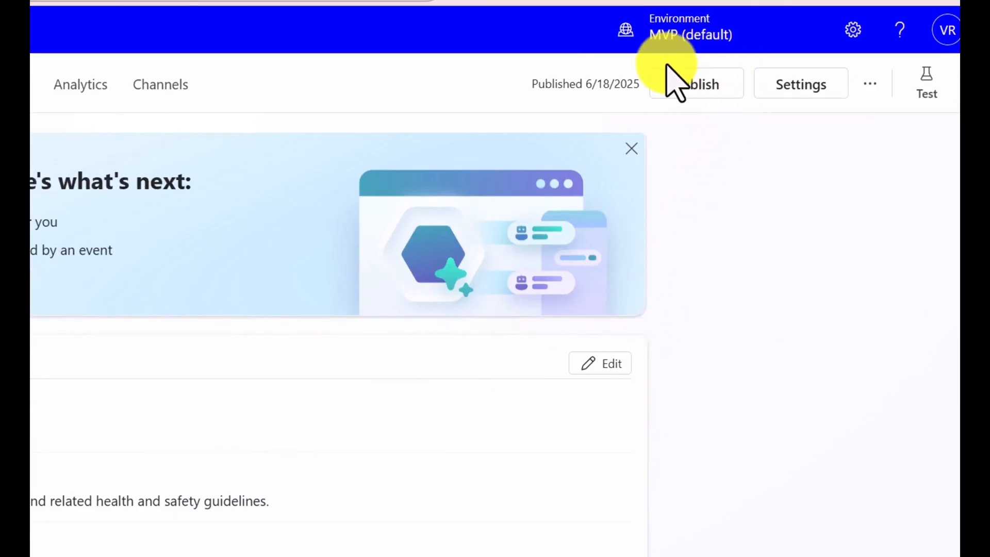
Step: Review the security items listed before publishing and publish the Safe Travels agent
click(691, 82)
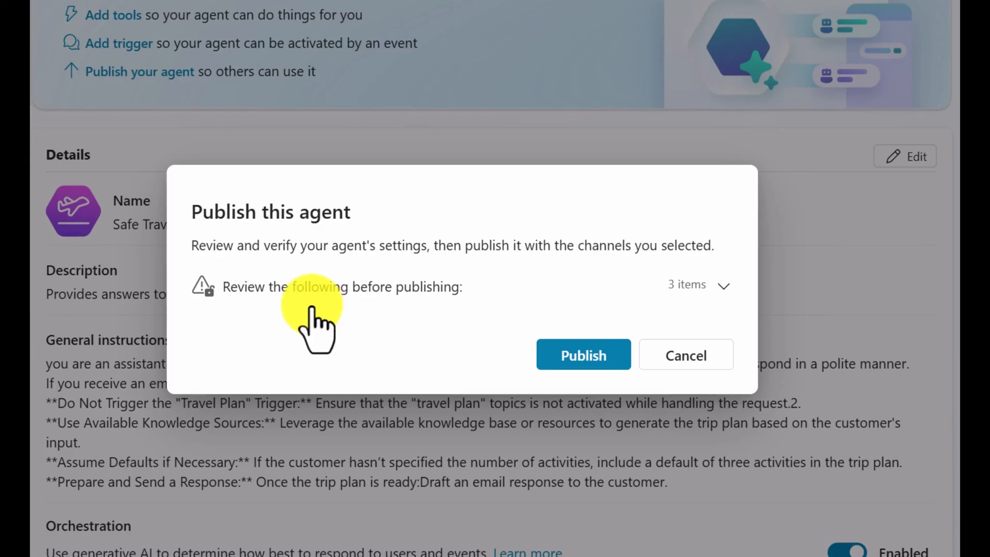
click(699, 309)
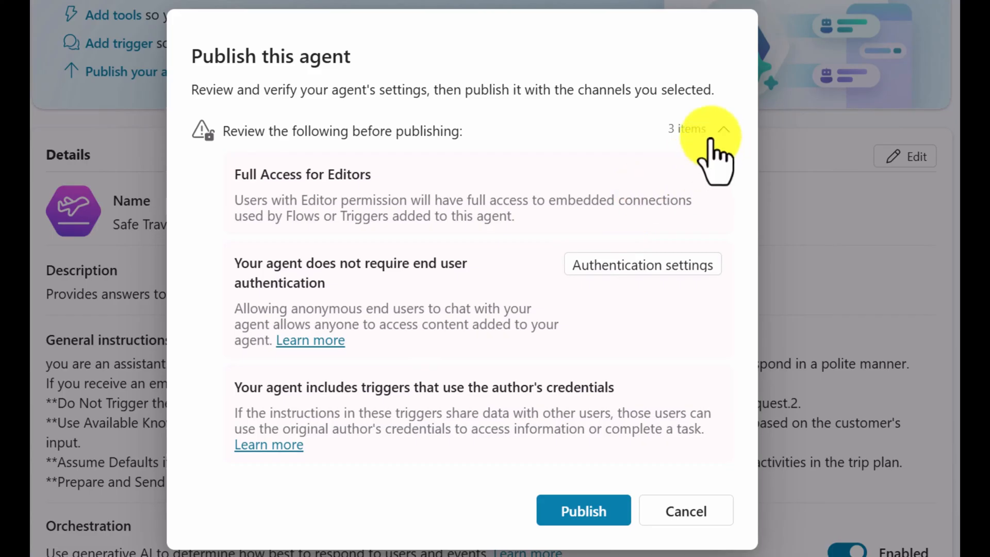
click(696, 132)
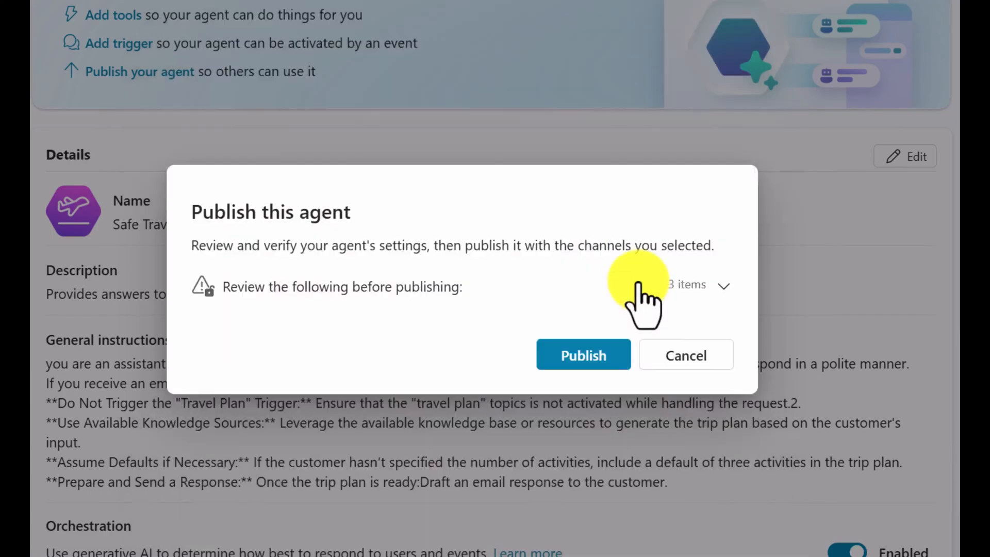
click(587, 356)
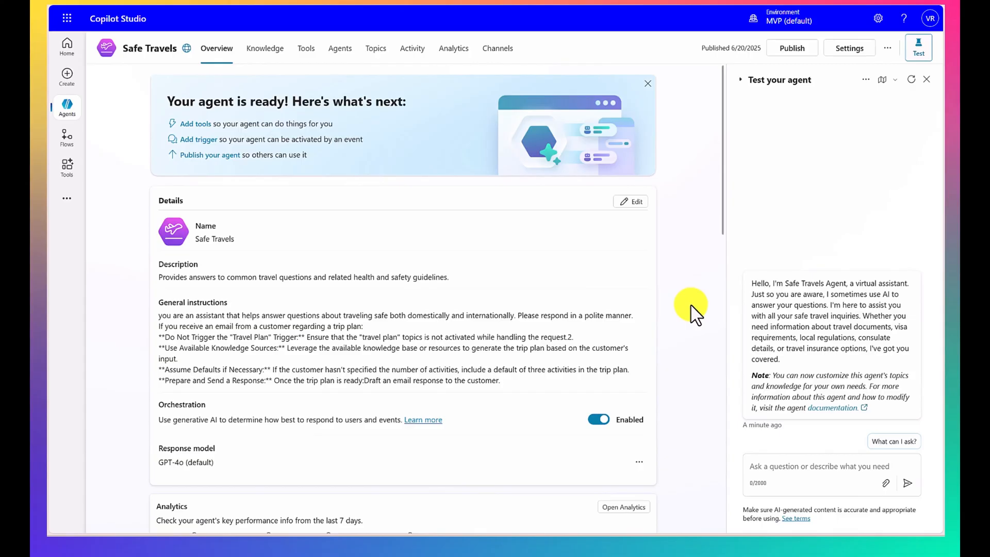
Step: Create a new agent from the Website Q&A template, naming it Help Agent Website Q&A and keeping the template's description and instructions
click(71, 77)
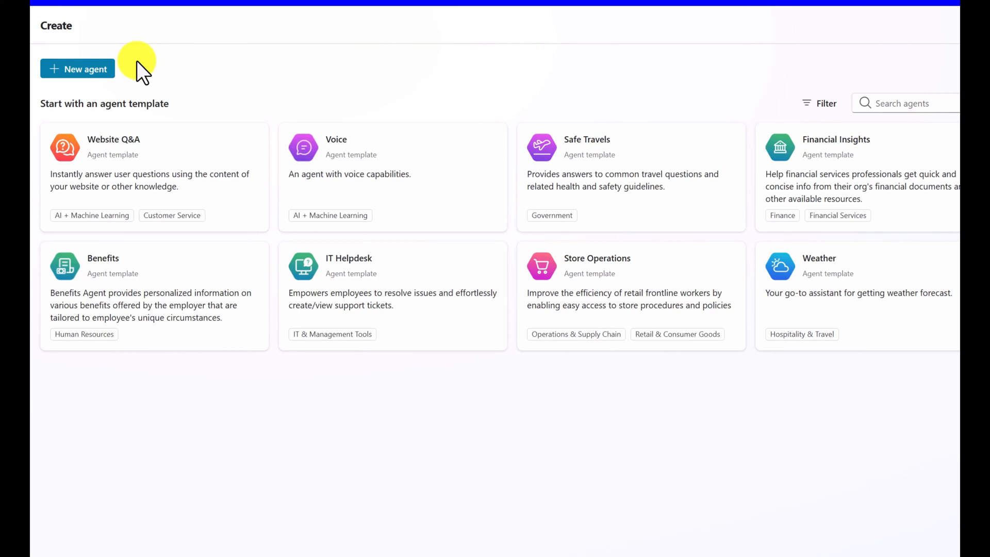
click(158, 175)
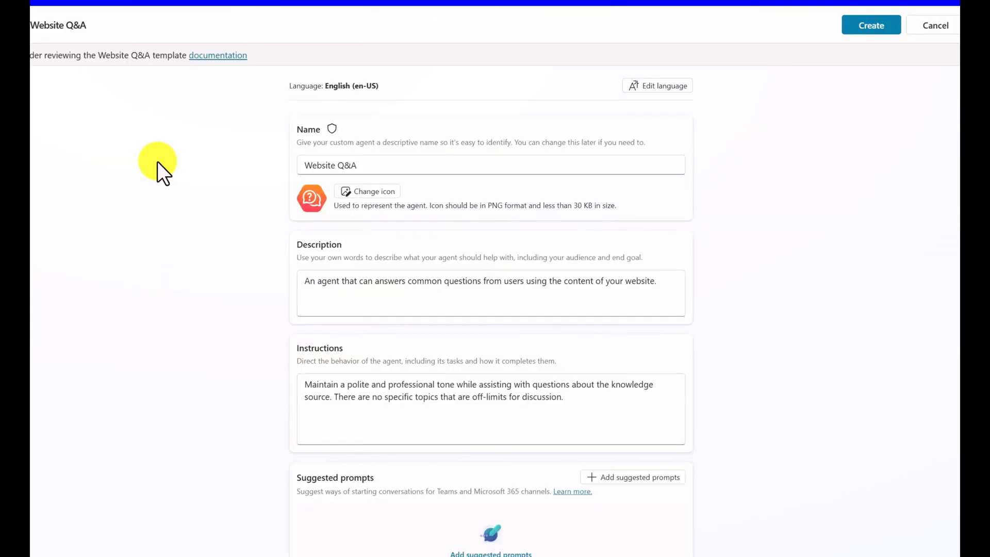
drag(462, 164, 308, 164)
click(307, 169)
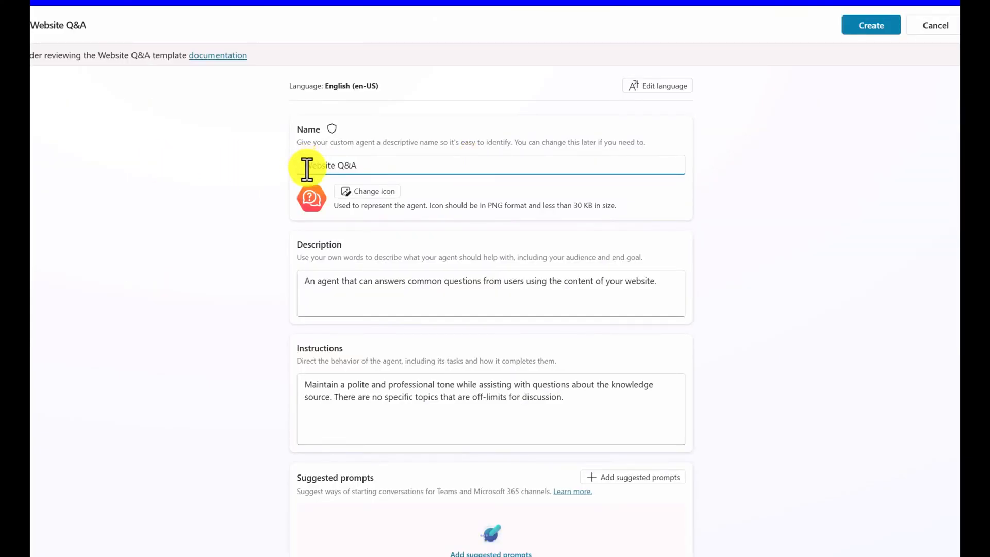
text(Help )
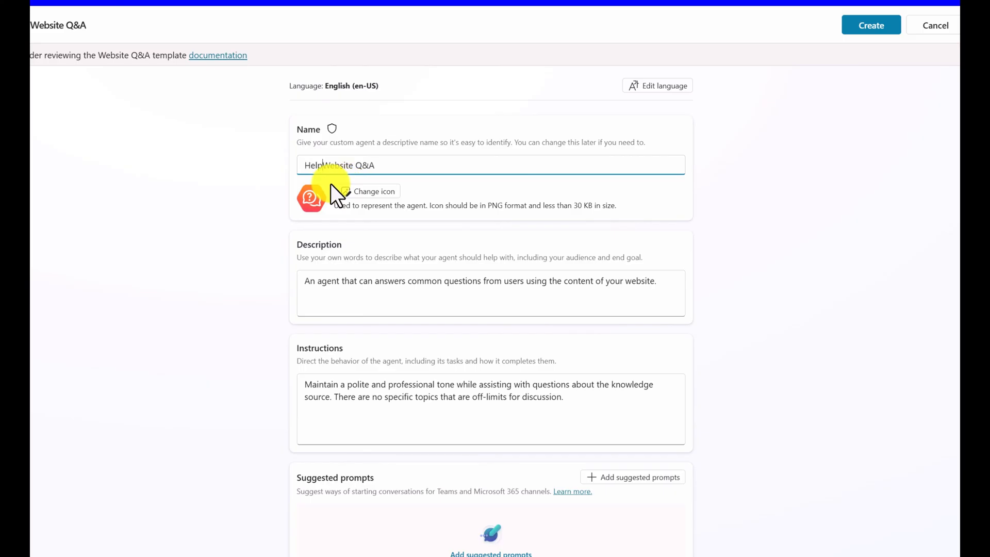
text(Agent)
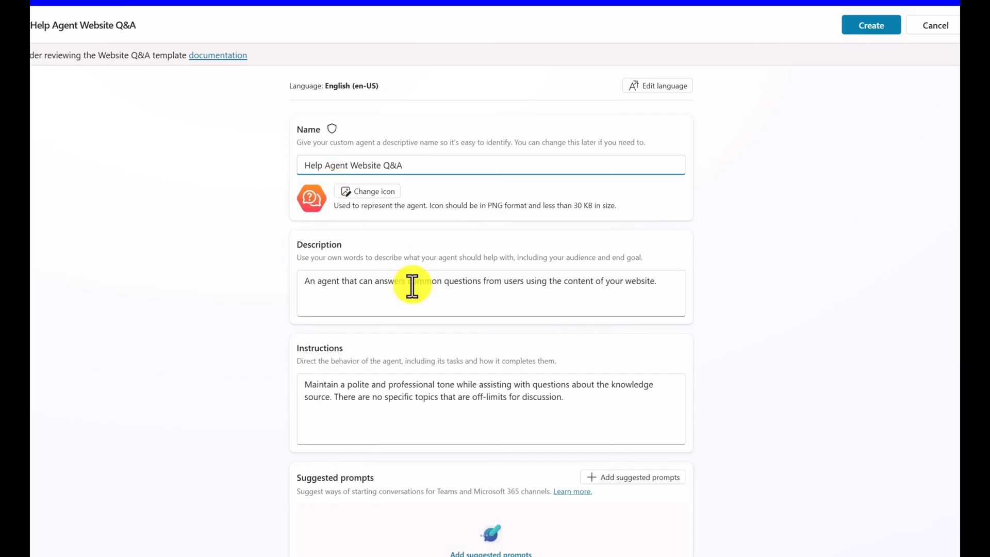
scroll(405, 286, down, 3)
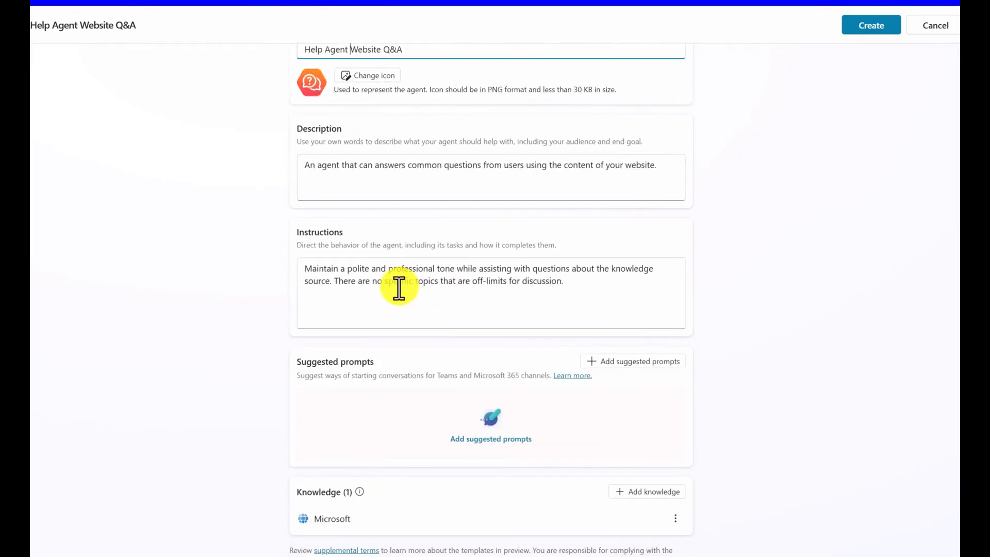
scroll(398, 286, up, 3)
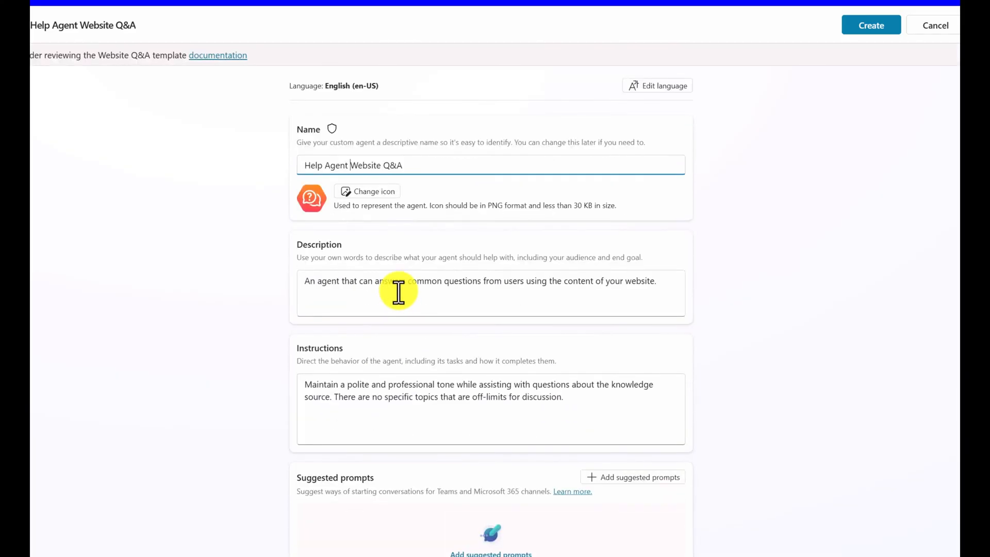
click(865, 32)
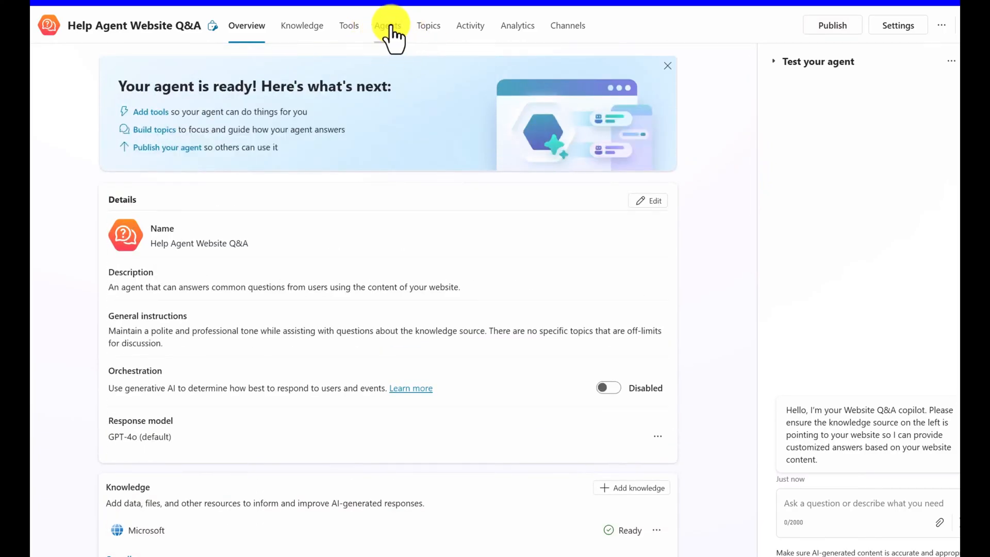
Step: Connect the existing Copilot Studio agent Safe Travels to Help Agent Website Q&A, with conversation history passed to it
click(391, 29)
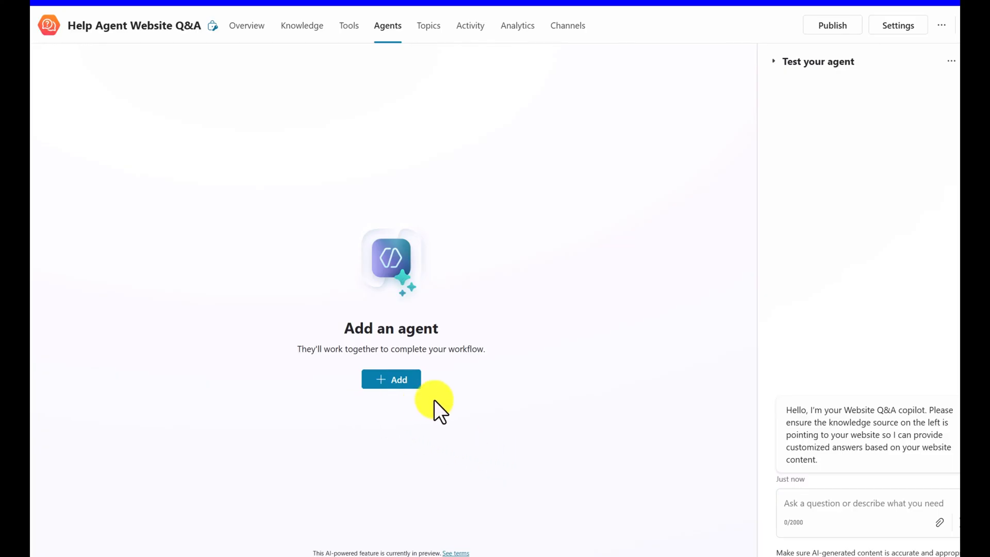
click(400, 382)
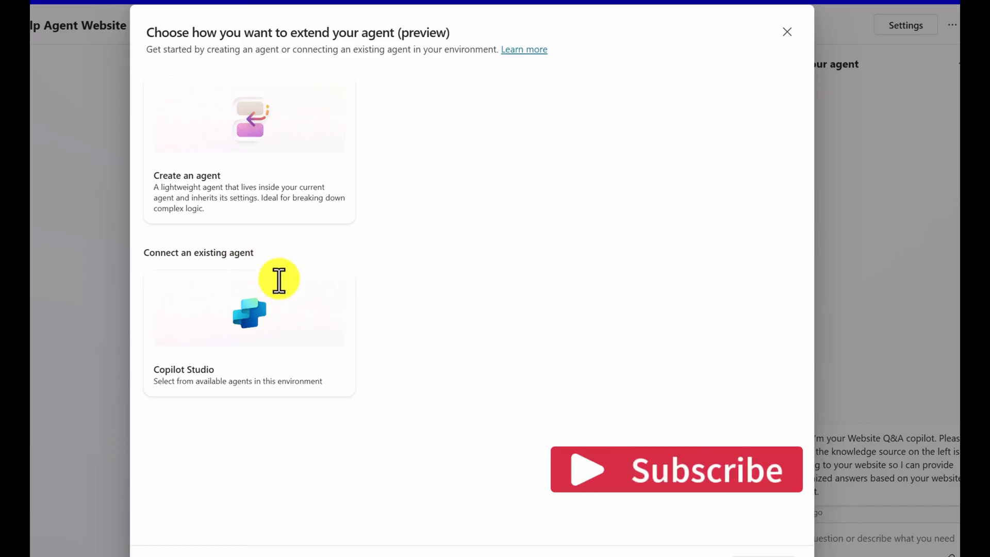
click(312, 310)
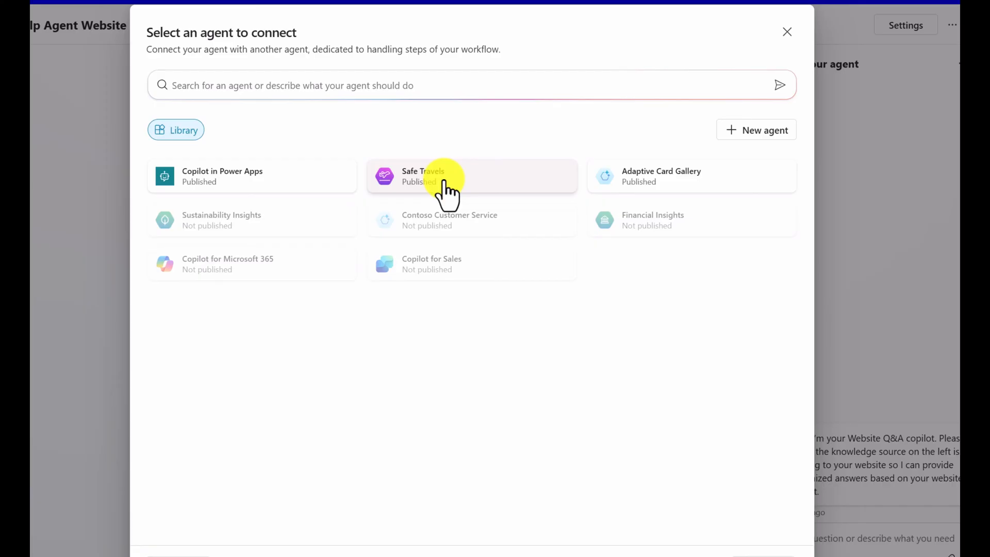
click(447, 193)
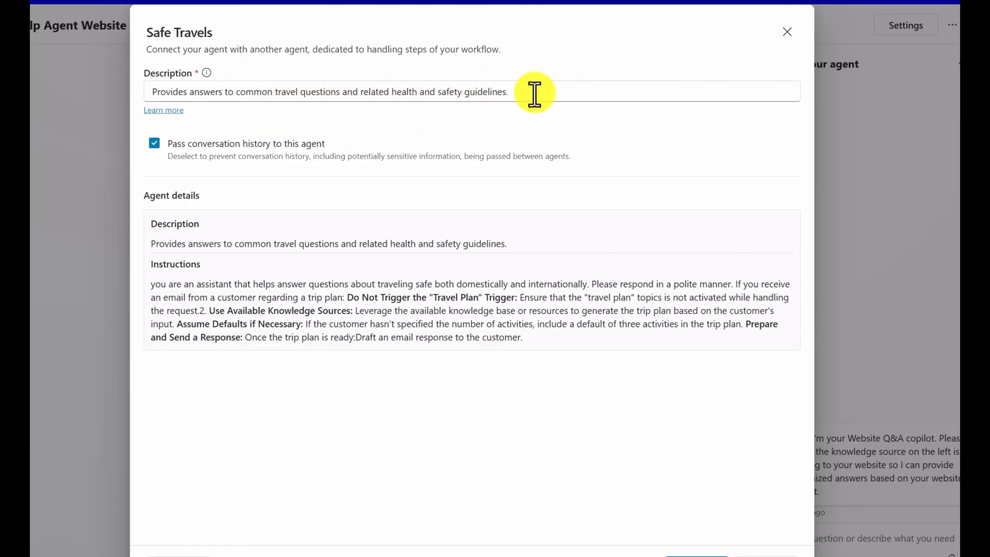
drag(534, 93, 144, 92)
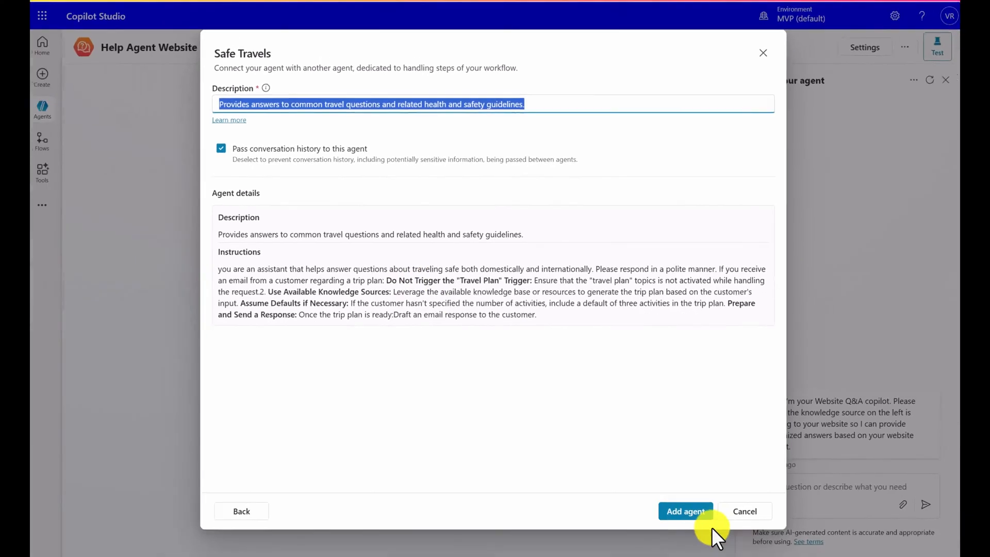
click(693, 508)
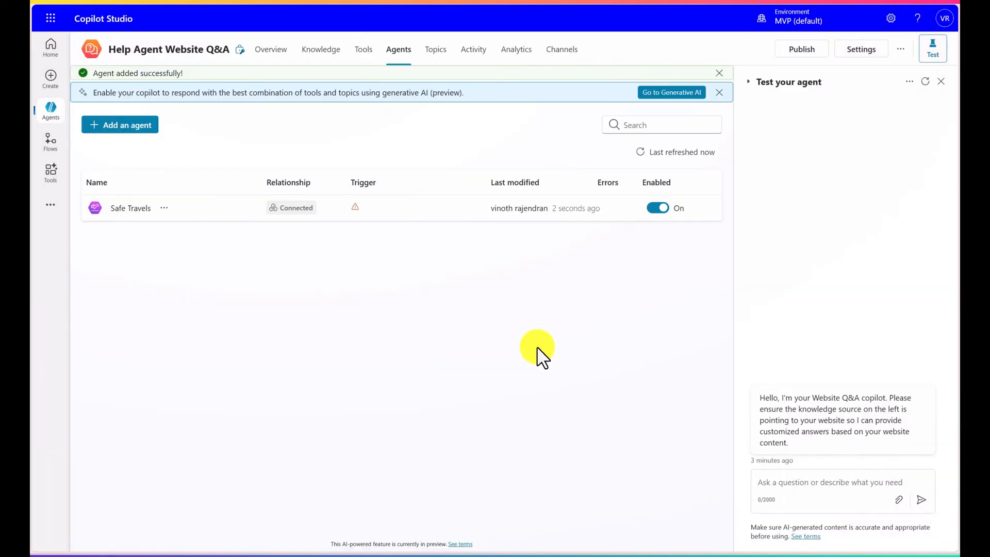
drag(98, 73, 196, 71)
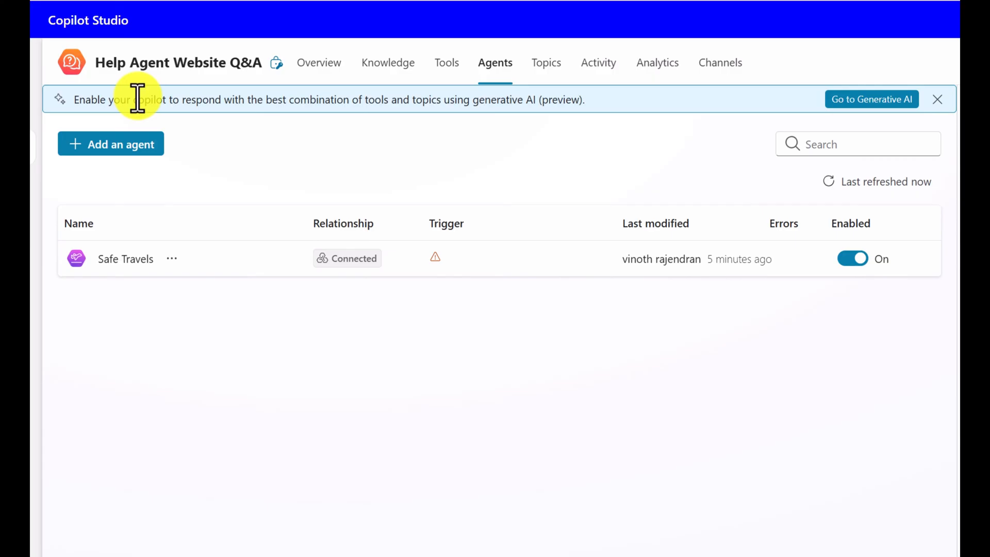
Step: Set Help Agent Website Q&A to use generative AI orchestration for its responses and save the settings
click(885, 101)
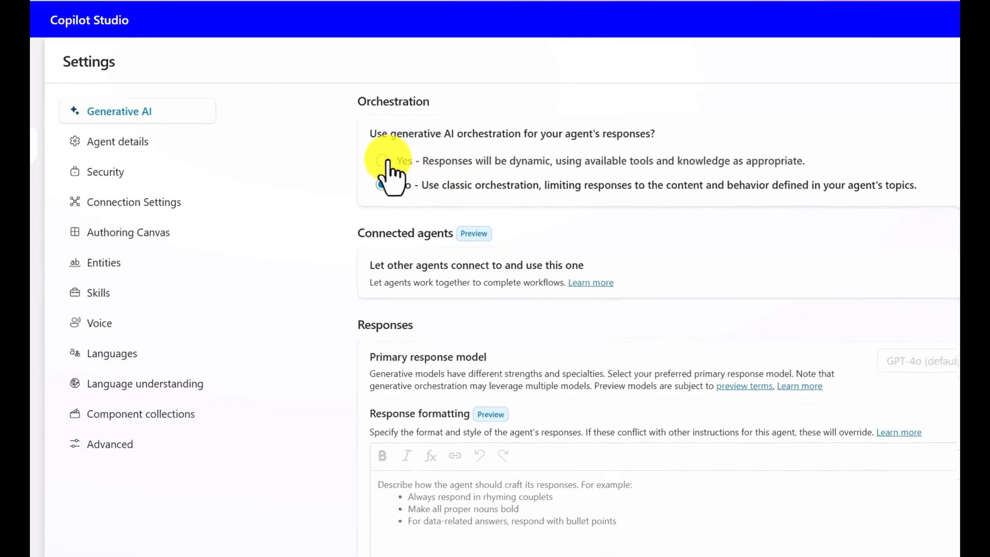
click(381, 160)
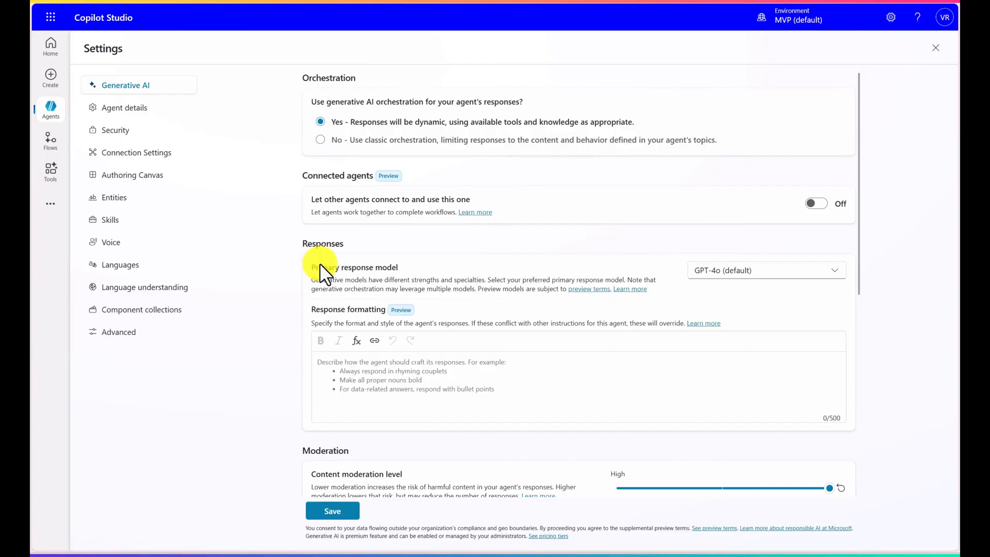
click(330, 512)
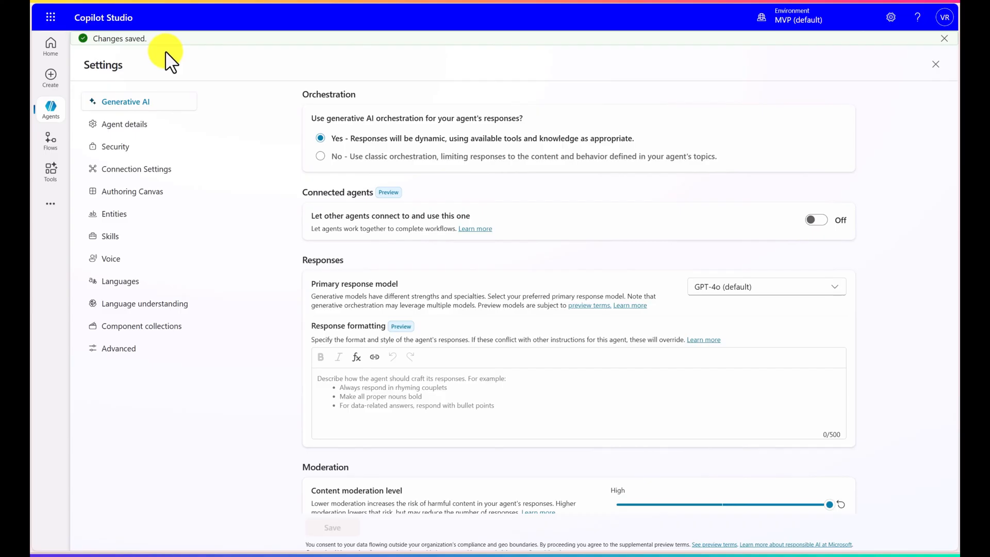
Step: Reopen Help Agent Website Q&A and send the test message "plan trip to germany for 5 days"
click(50, 110)
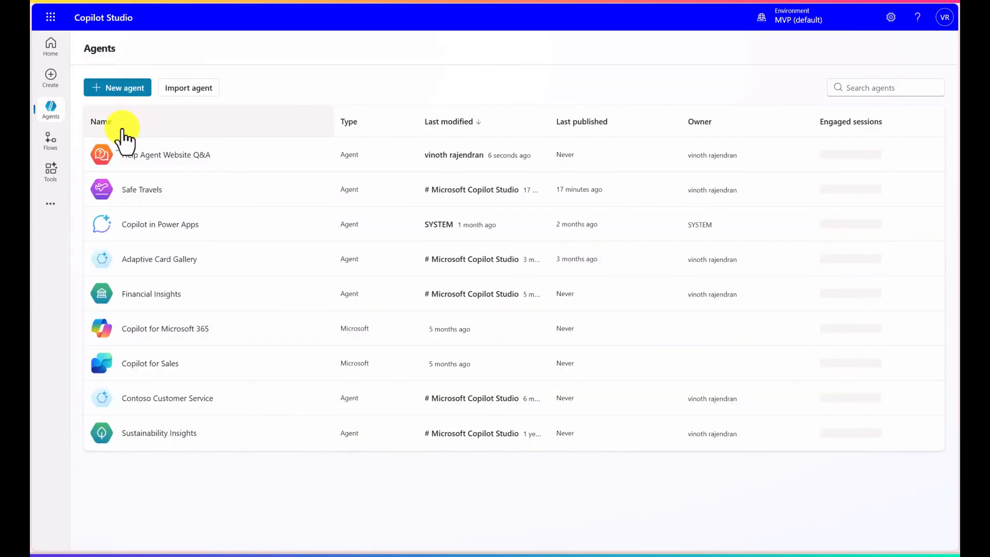
click(147, 155)
click(802, 481)
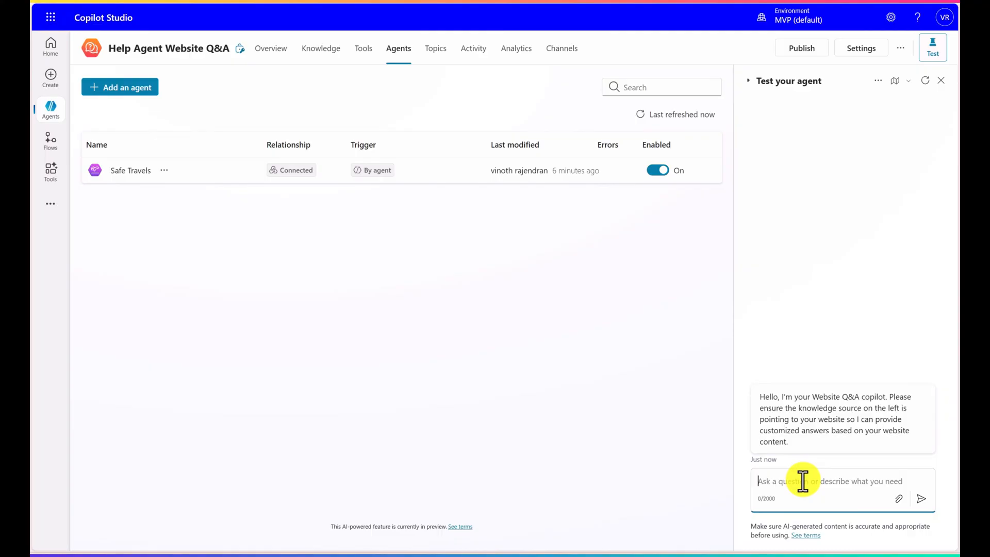
text(plan trip )
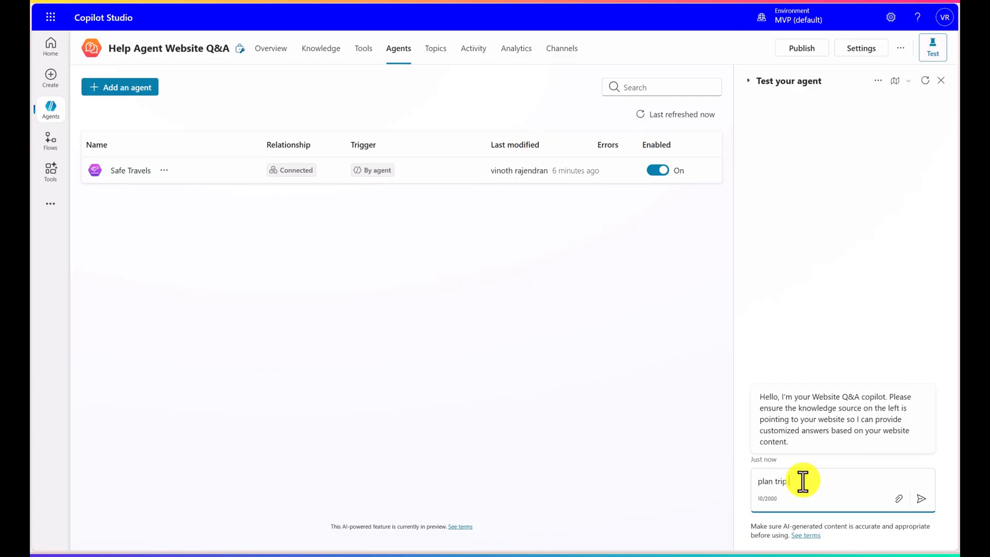
text(to c)
text(e)
text(rmany )
text(for 5 day)
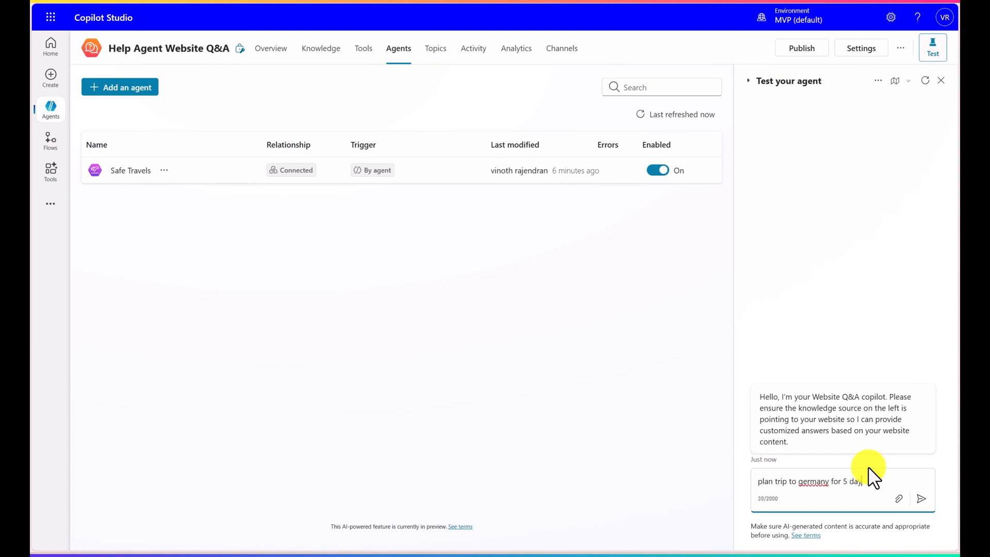
text(s)
click(921, 498)
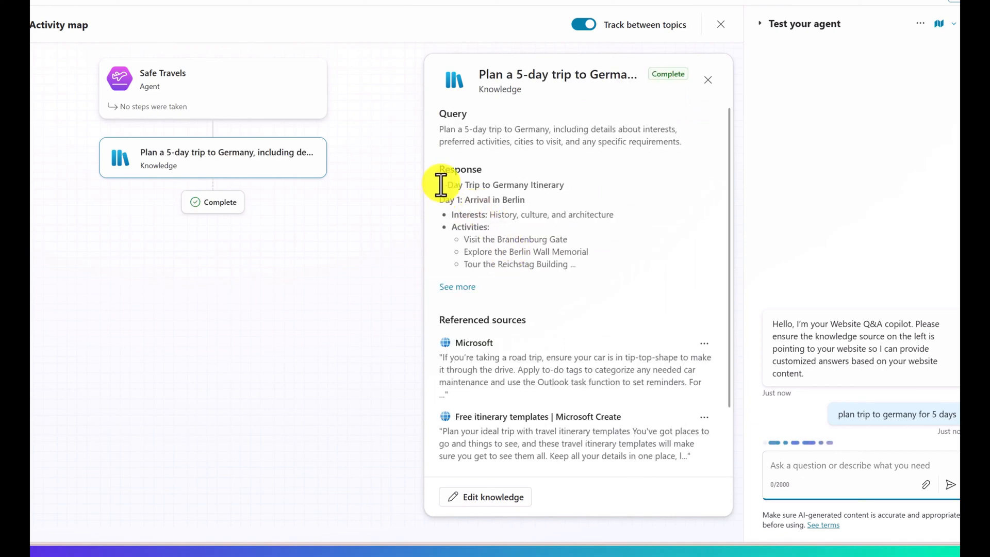
Step: Examine the activity map's query, knowledge response and Safe Travels output, and read through the itinerary in the test chat
drag(438, 185, 444, 185)
click(438, 129)
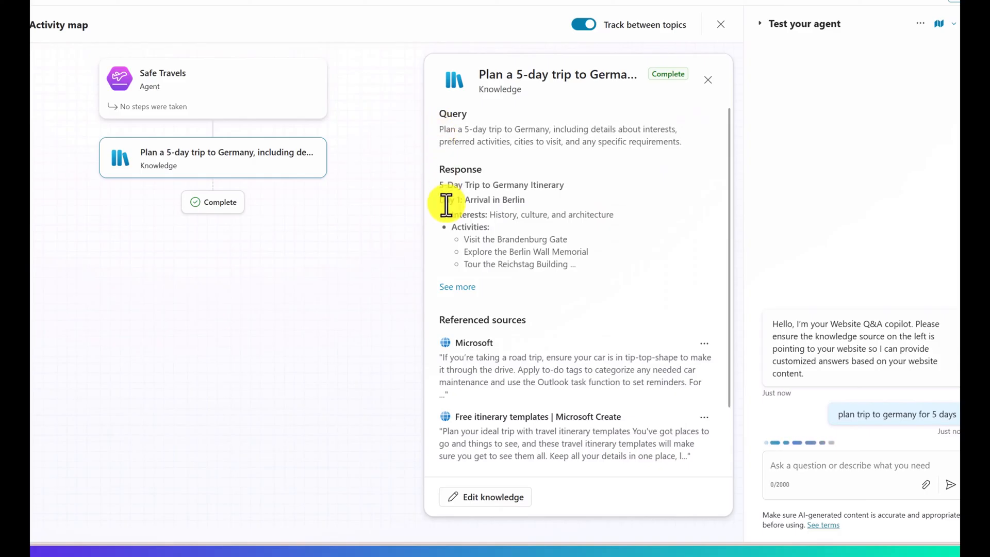
scroll(579, 311, down, 1)
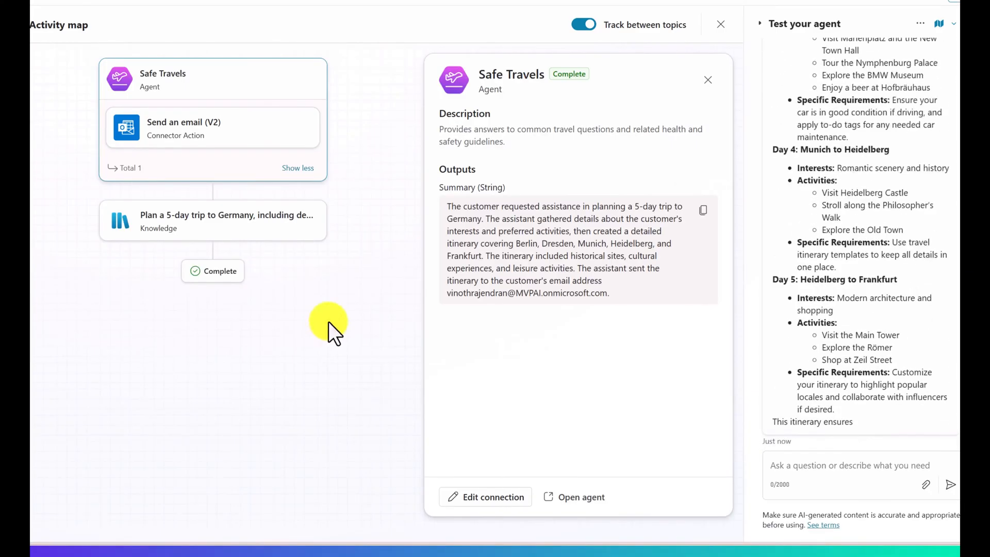
scroll(890, 307, up, 10)
scroll(890, 308, down, 3)
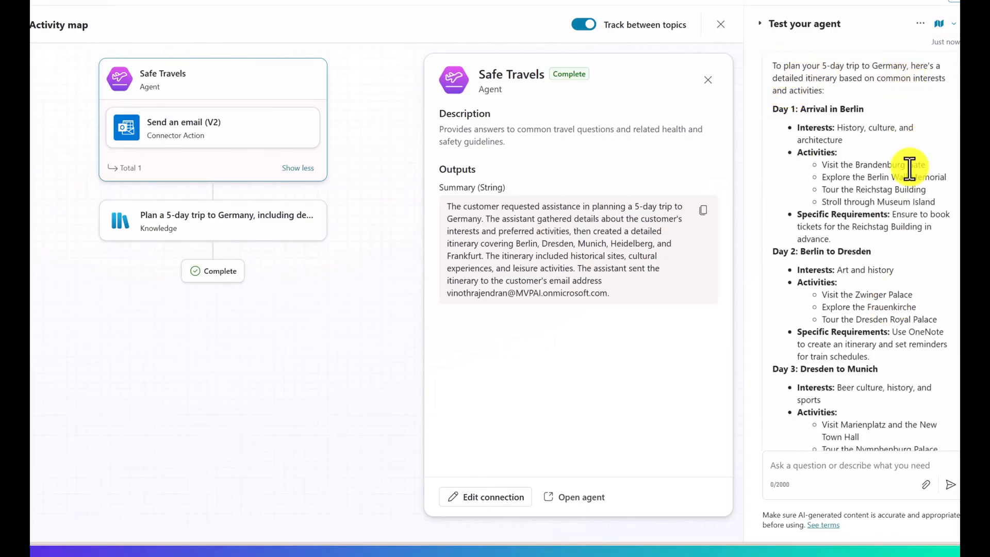
drag(969, 157, 969, 86)
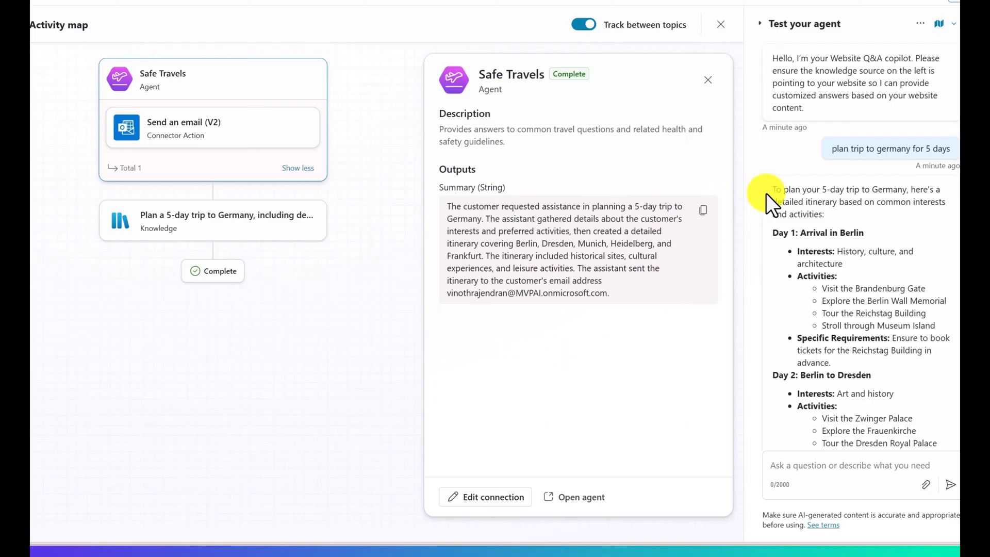
drag(968, 167, 966, 423)
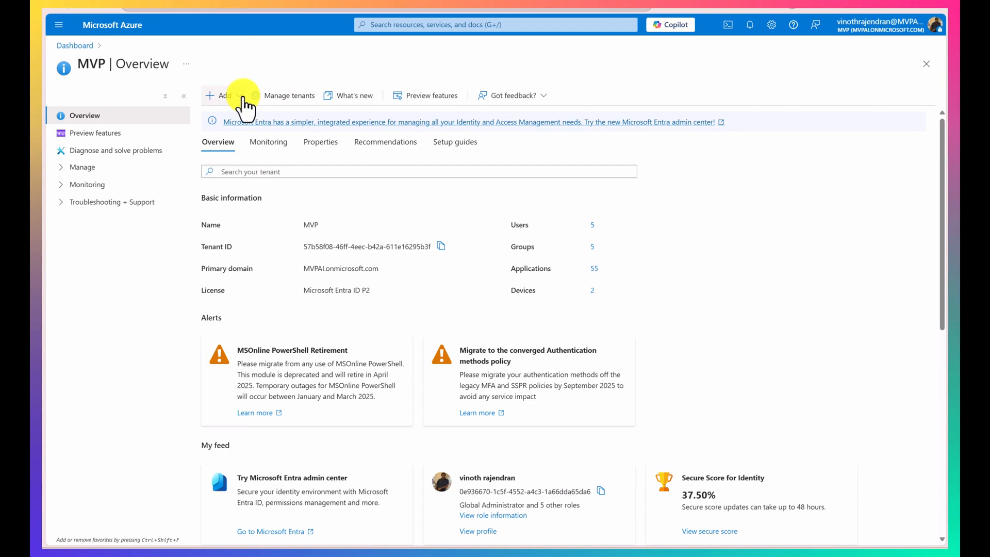
Step: In the Azure portal's Microsoft Entra overview, start a new app registration and name it connectcopilotstudioagent
click(236, 96)
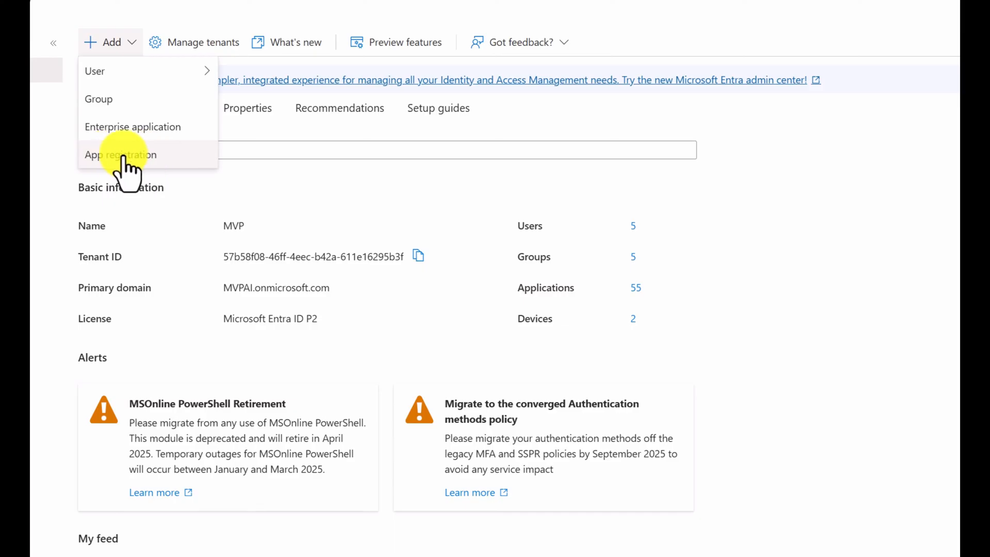
click(124, 156)
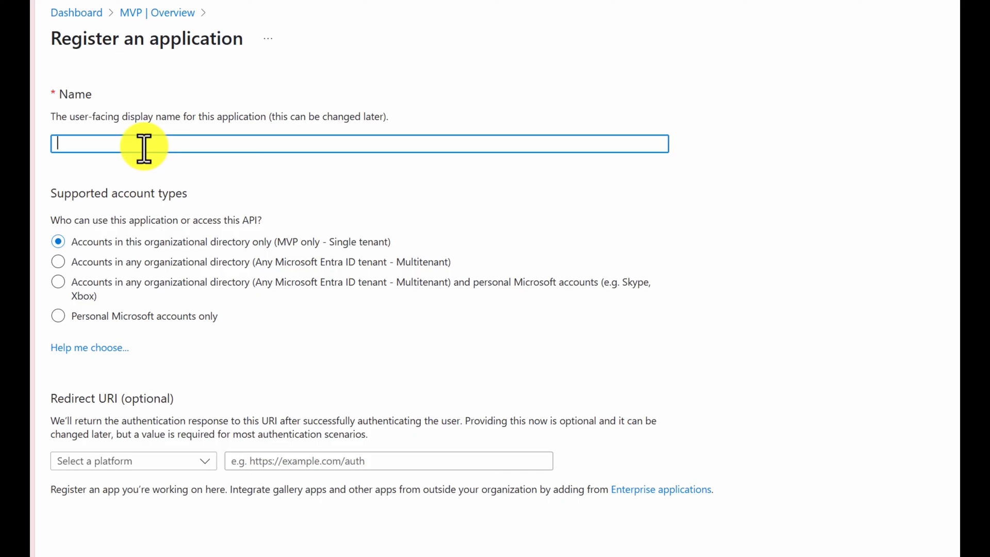
text(connectcopilotstudioagent)
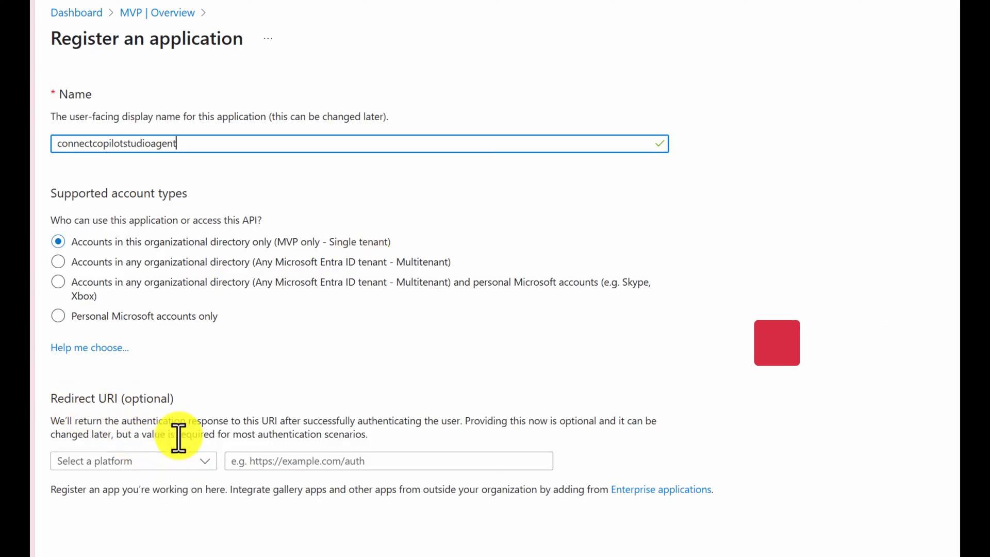
Step: Set the redirect URI platform to Public client/native (mobile & desktop), paste the redirect URI, and register the application
click(203, 462)
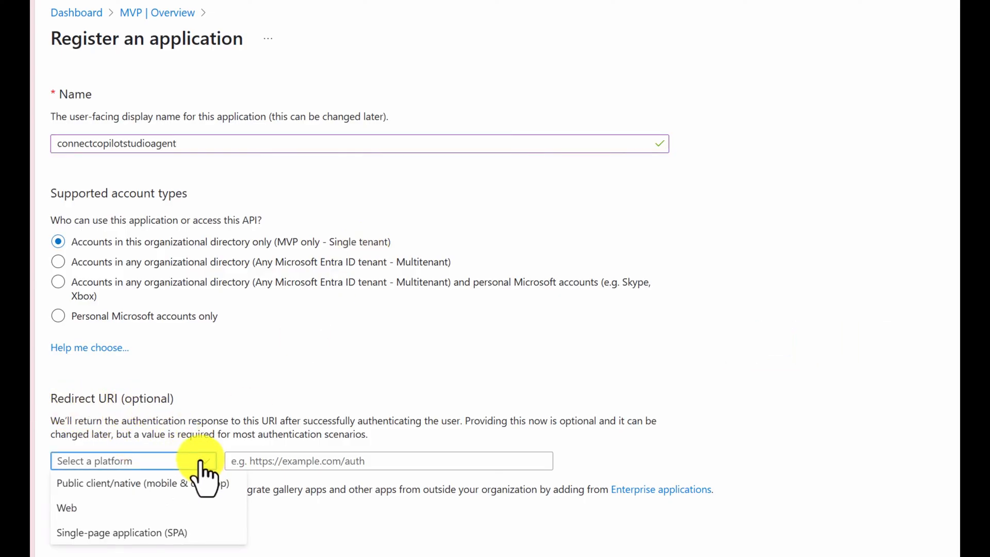
click(97, 484)
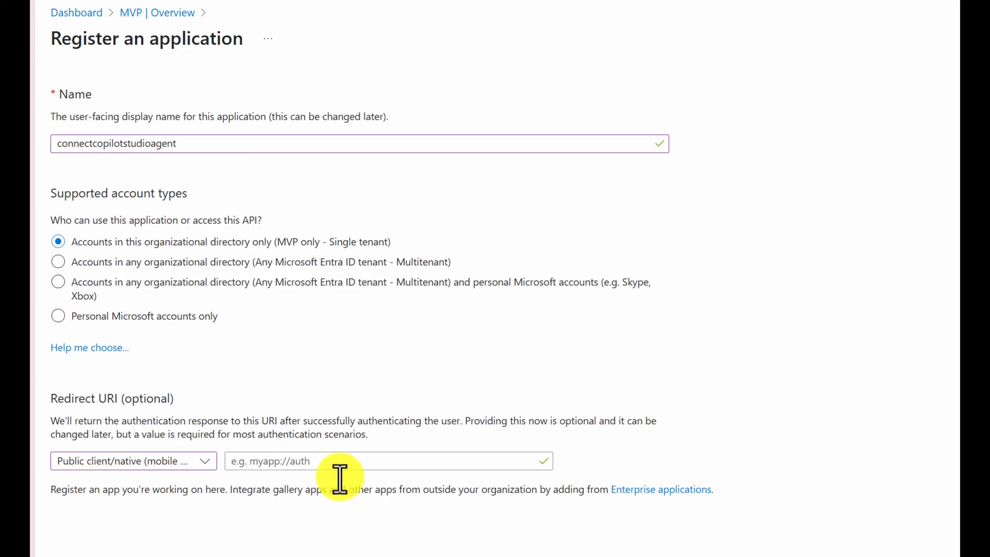
click(376, 461)
text(http://localhost)
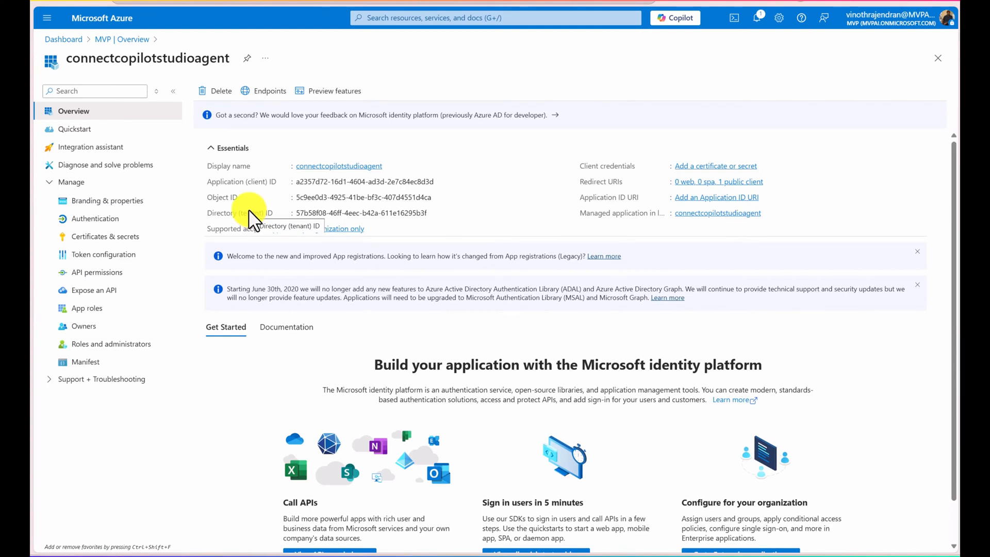
Step: Start adding an API permission to the registered app, filter the organization's APIs by "power", and choose Power Platform API
click(120, 272)
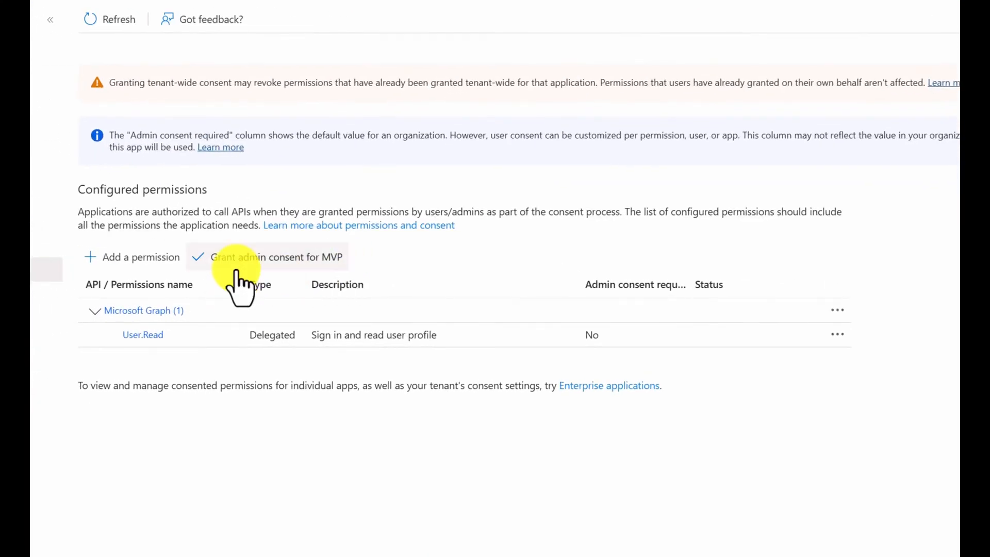
click(124, 261)
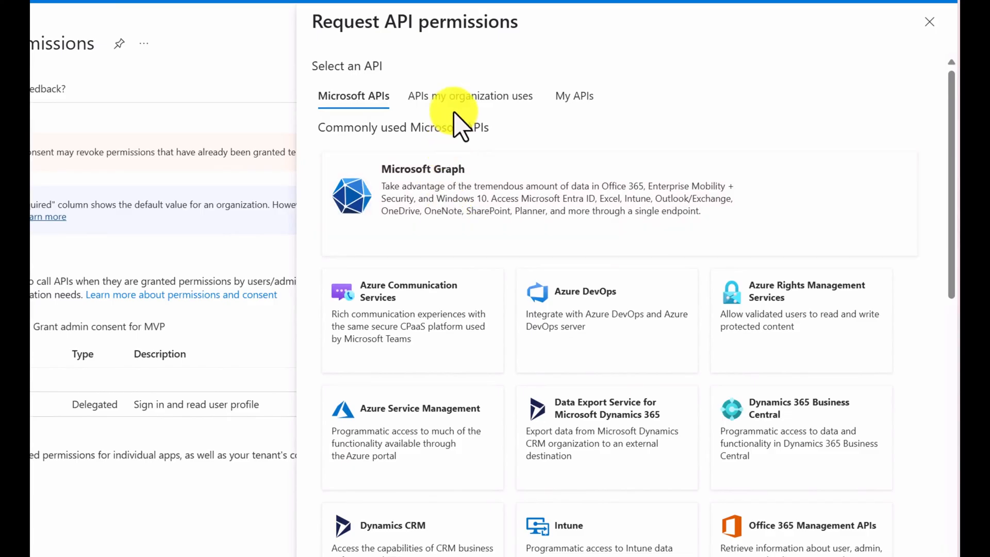
click(483, 105)
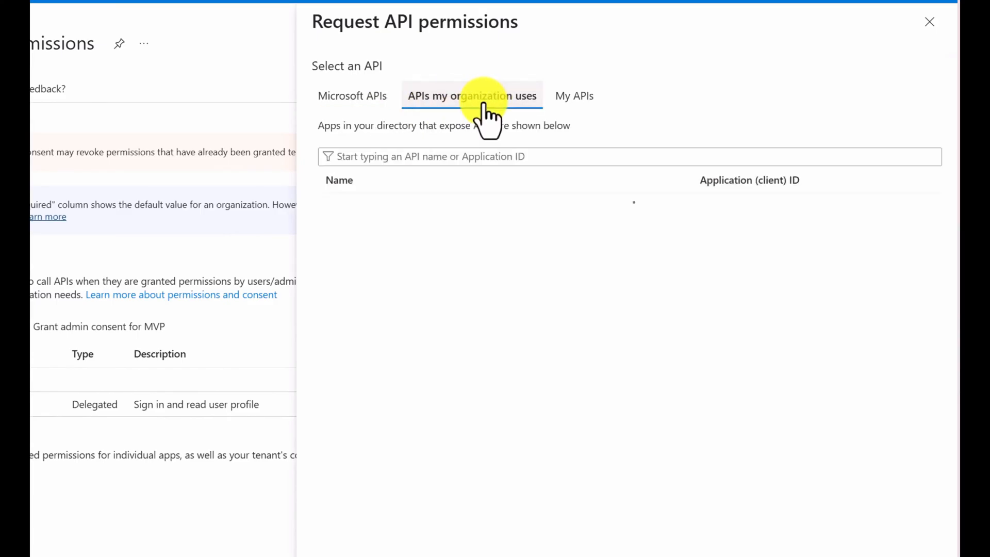
click(417, 153)
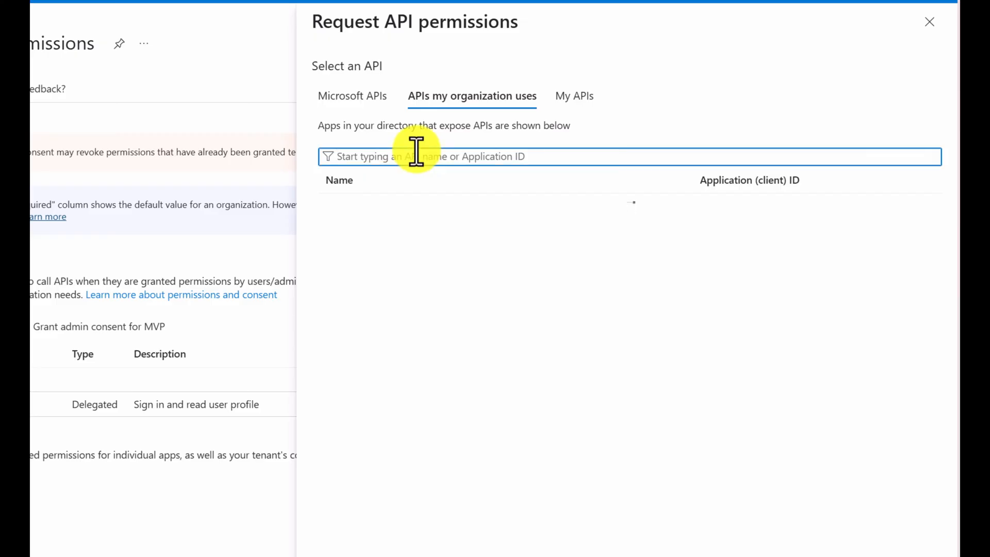
text(power)
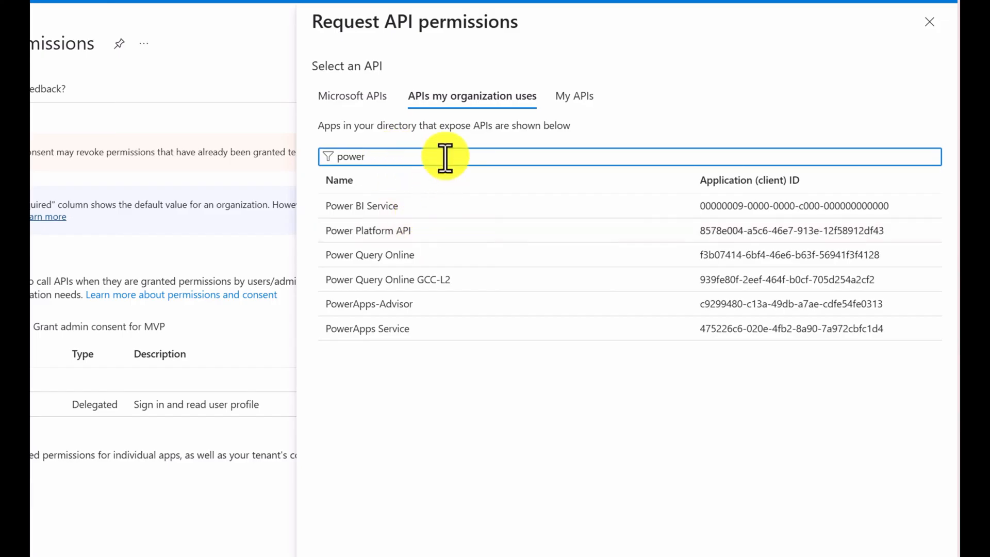
click(410, 230)
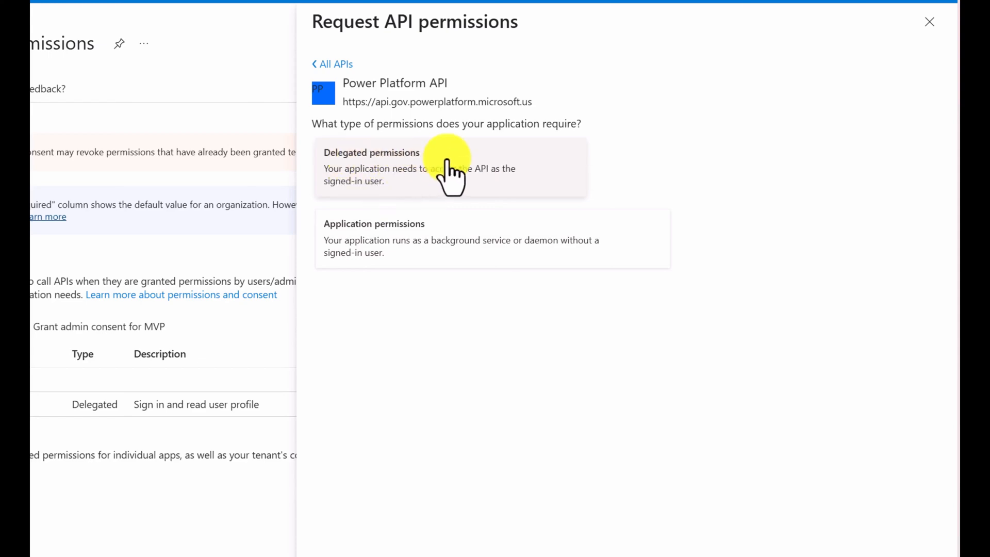
Step: Add the delegated permission CopilotStudio.Copilots.Invoke from the Power Platform API to the app
click(448, 164)
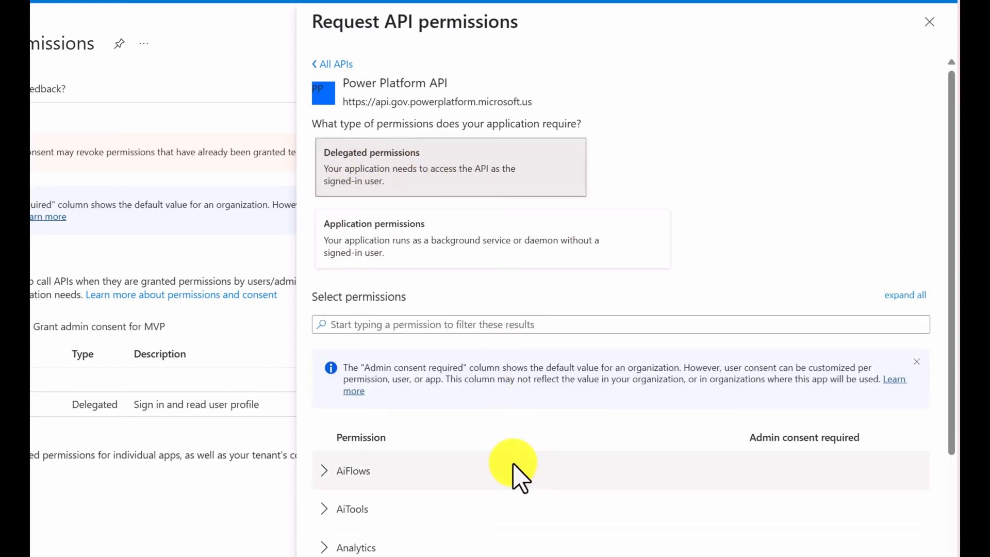
scroll(513, 471, down, 5)
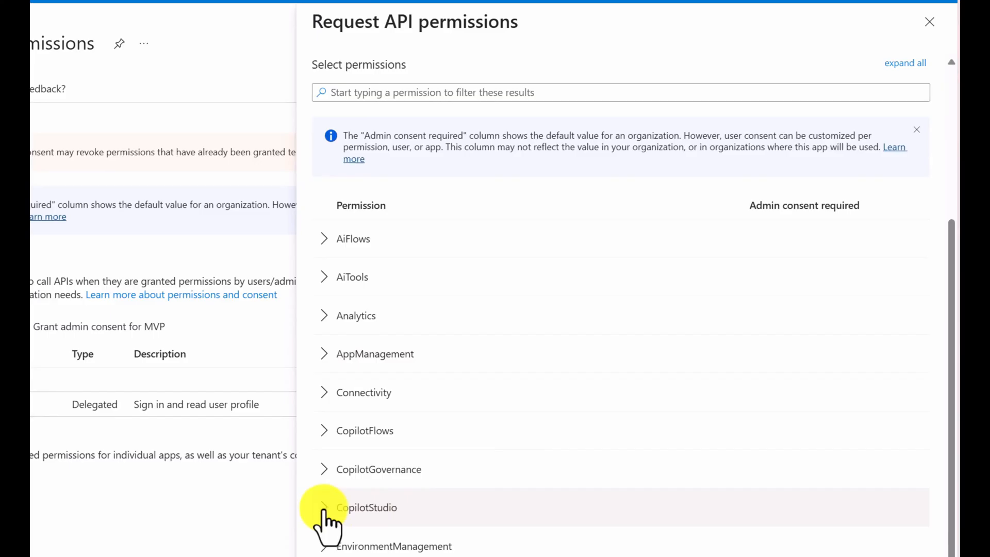
scroll(325, 513, down, 1)
click(326, 508)
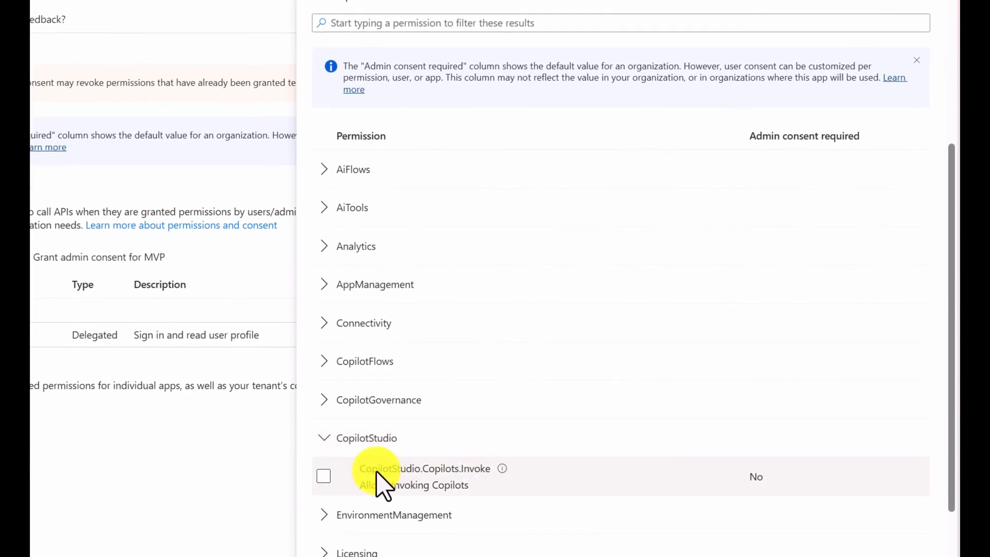
click(327, 476)
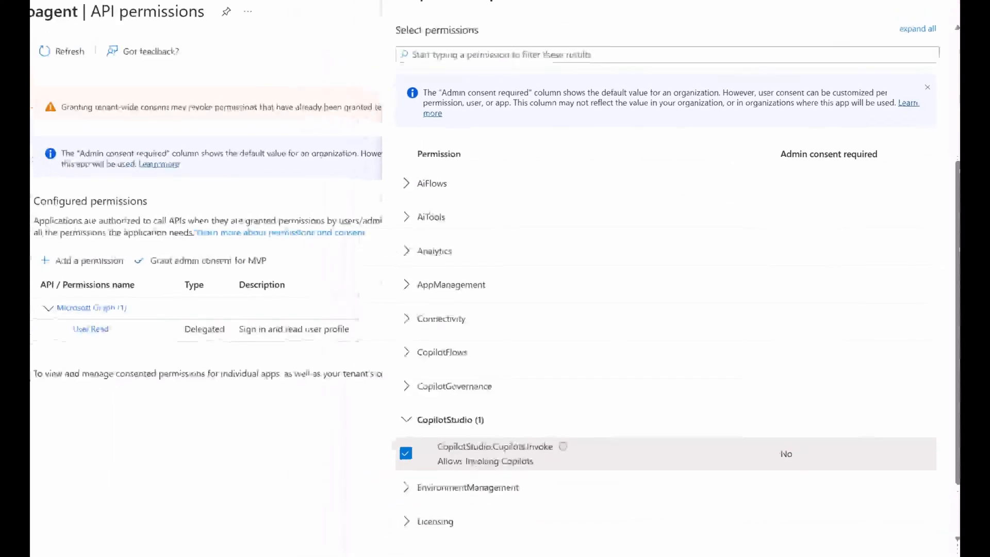
click(546, 536)
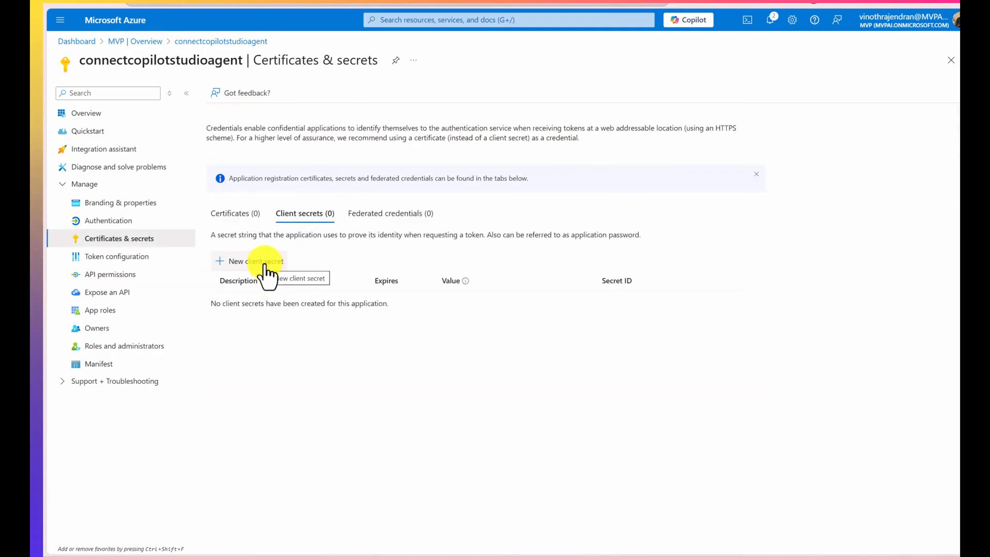
Step: Add a new client secret with the description connectcopiot and an expiry of 90 days (3 months)
click(265, 272)
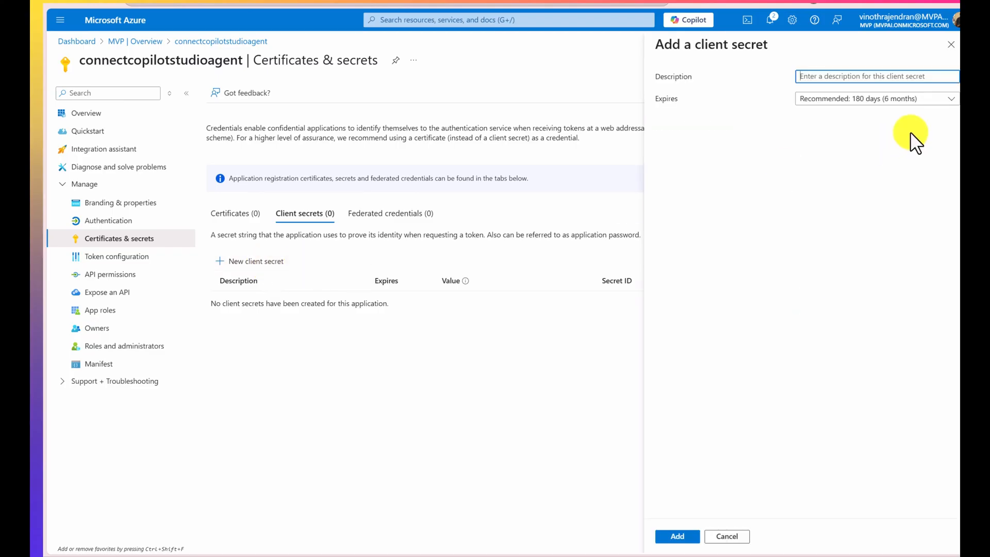
click(865, 78)
text(connect)
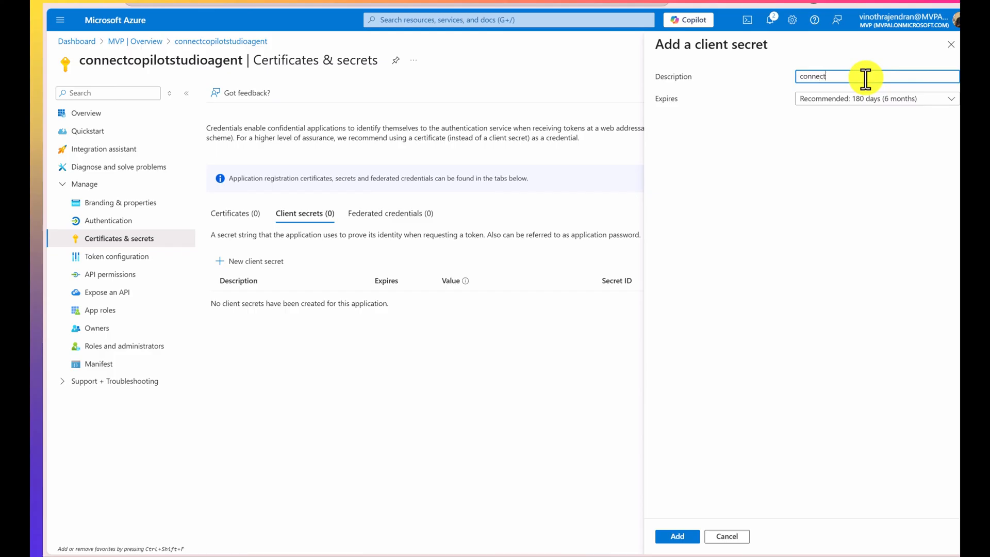
text(copiot)
click(911, 103)
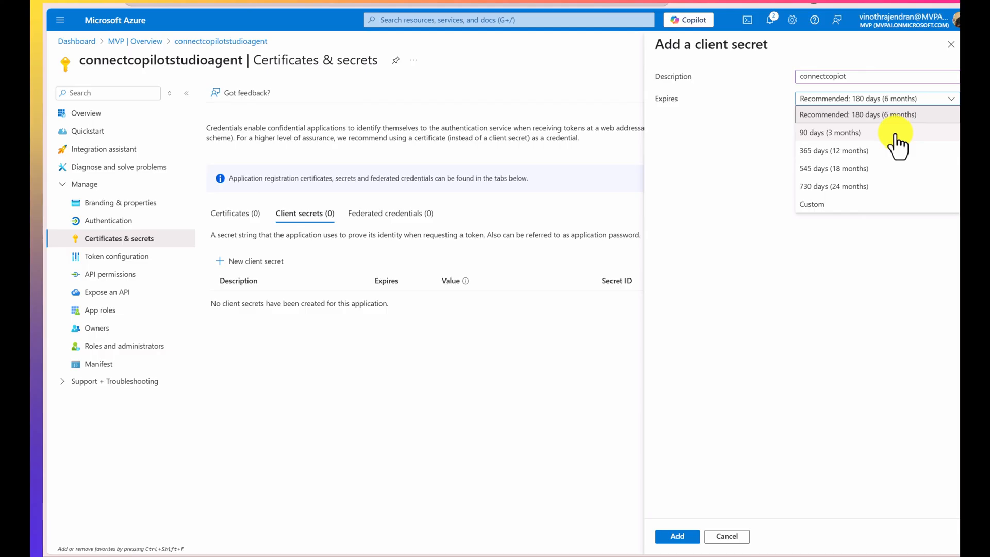
click(895, 135)
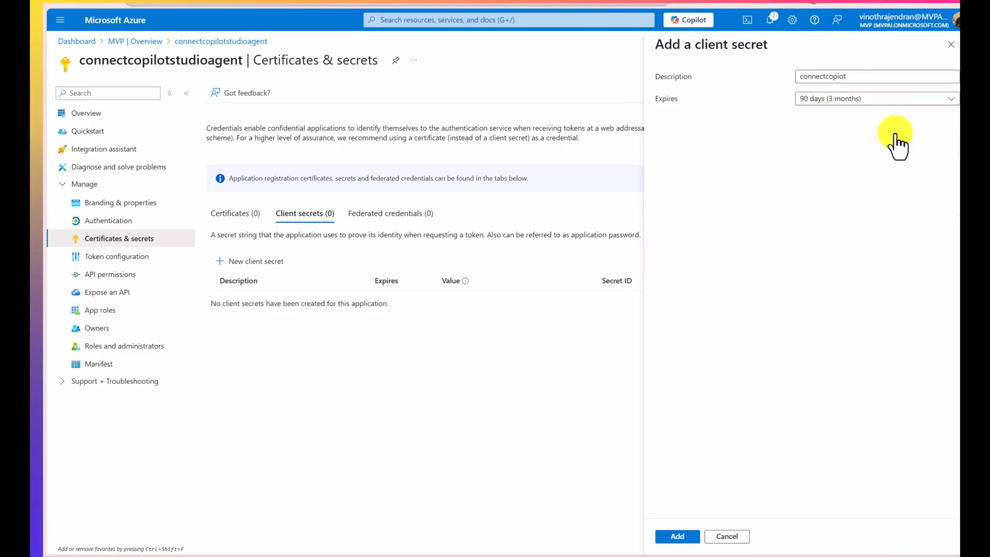
click(692, 534)
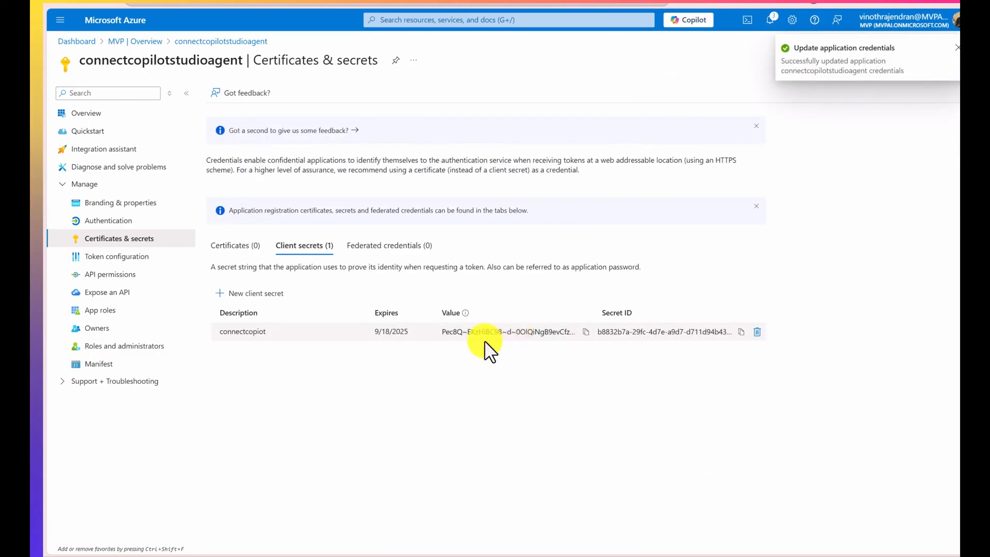
Step: Copy the new client secret's value and paste it into an empty Notepad document
drag(443, 334, 581, 334)
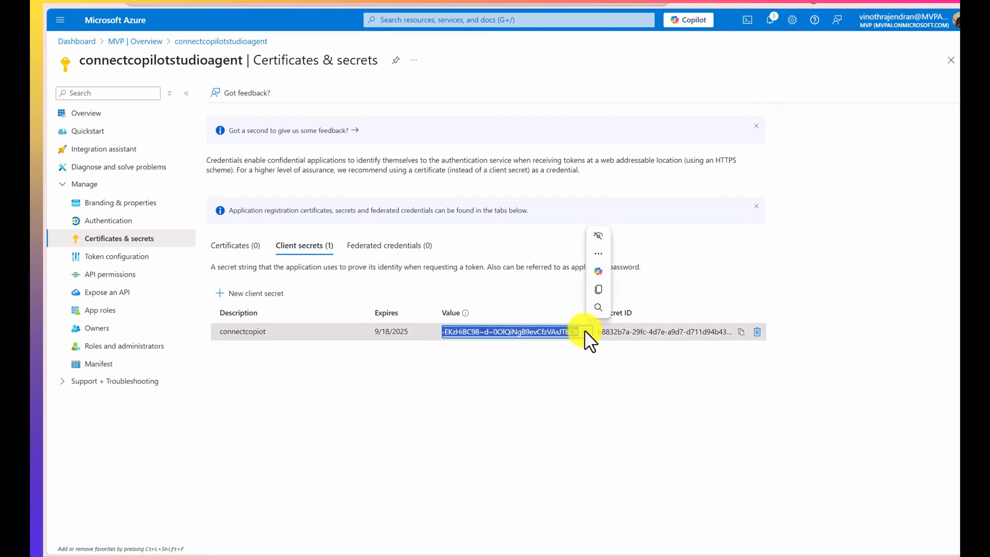
click(584, 331)
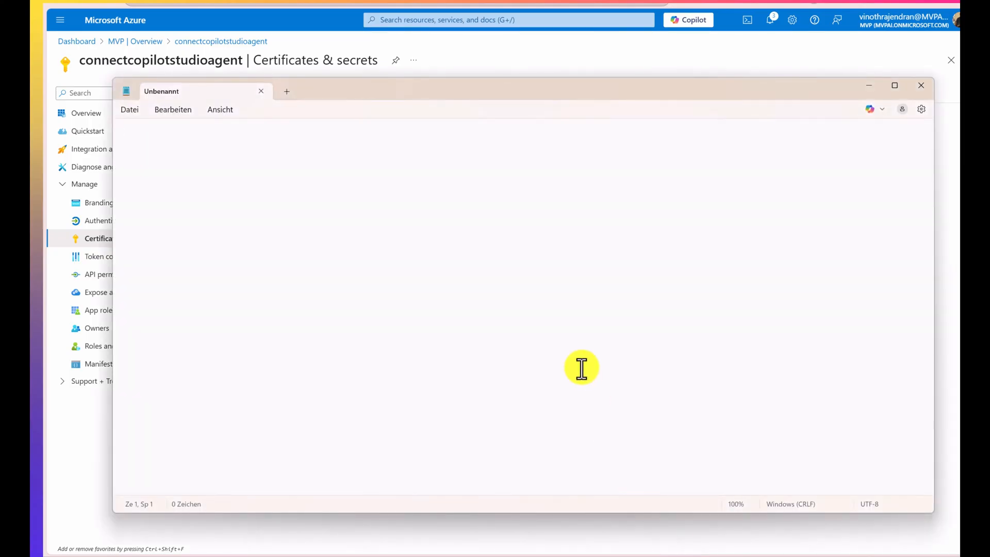
key(ctrl+v)
Step: Switch to Visual Studio, inspect the installed Microsoft.SemanticKernel.Agents.CopilotStudio NuGet package, and close the package manager to return to Program.cs
click(643, 540)
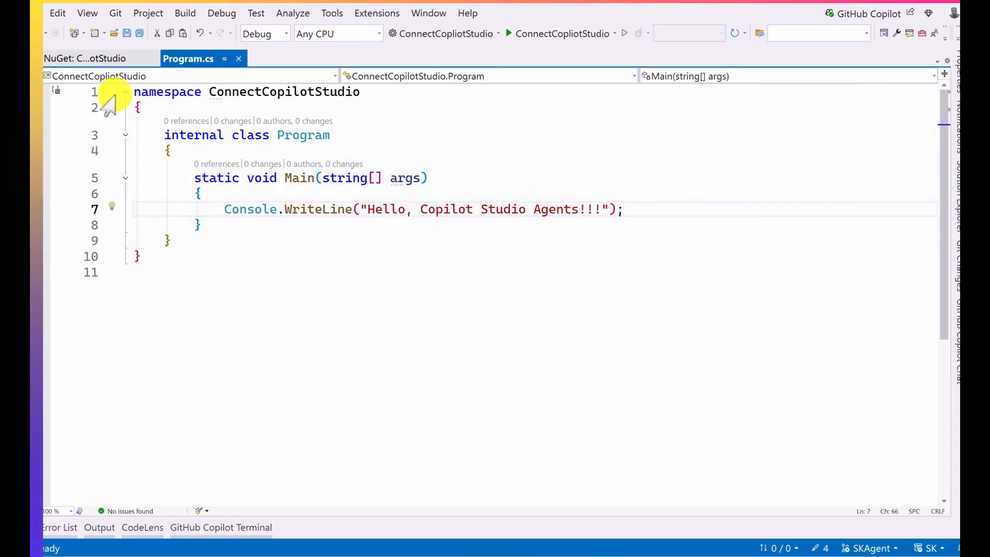
click(94, 57)
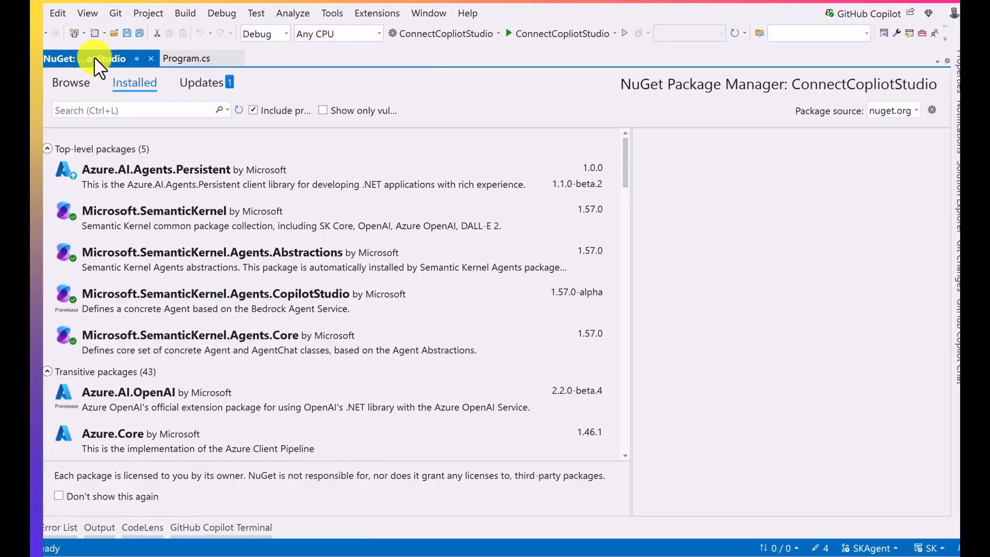
click(226, 309)
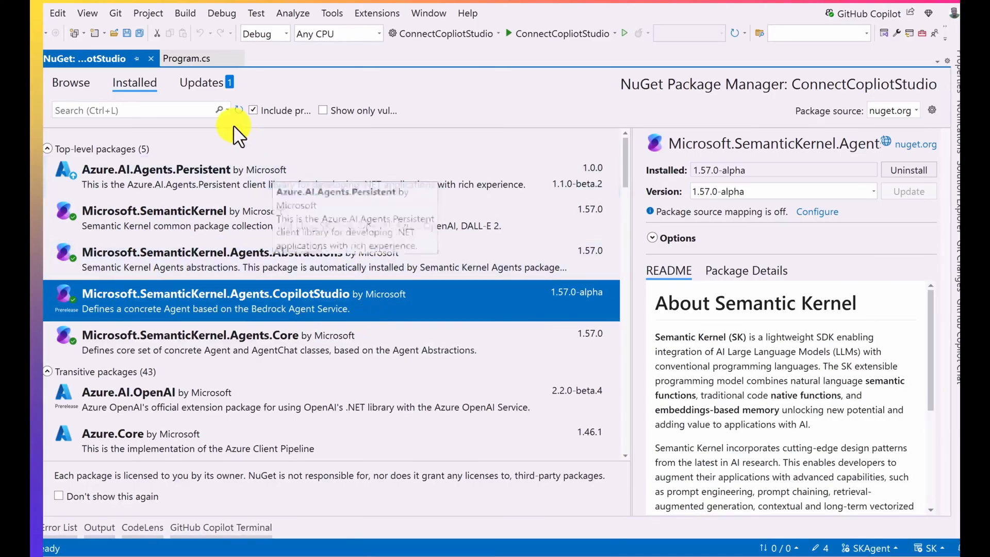
click(193, 58)
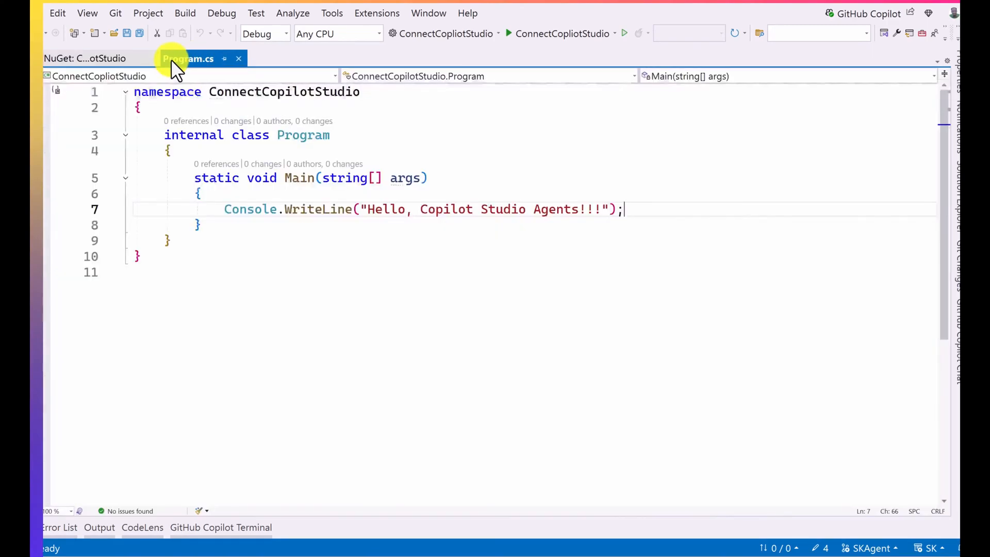
click(154, 57)
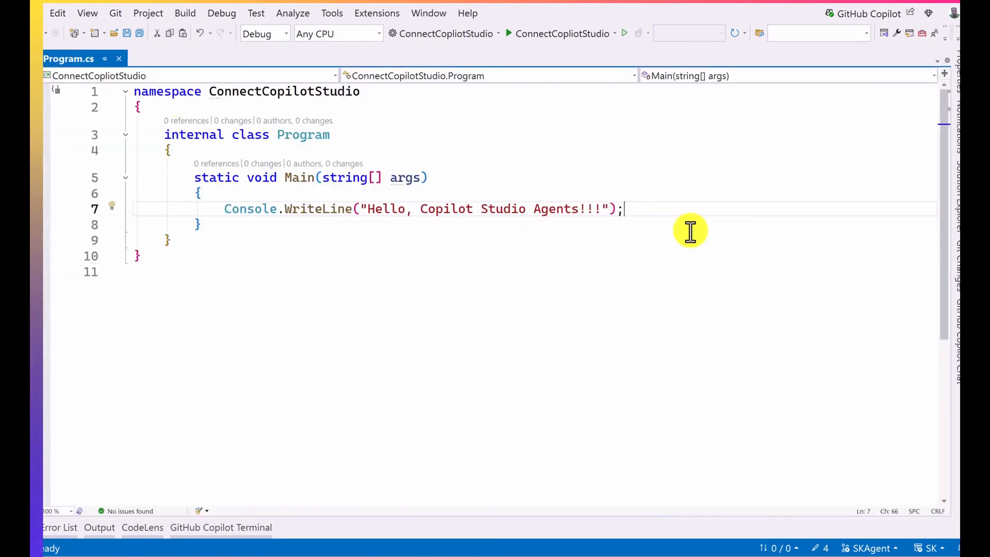
Step: Below the Console.WriteLine statement in Main, declare an empty string variable named appClientId
key(Return)
key(Return)
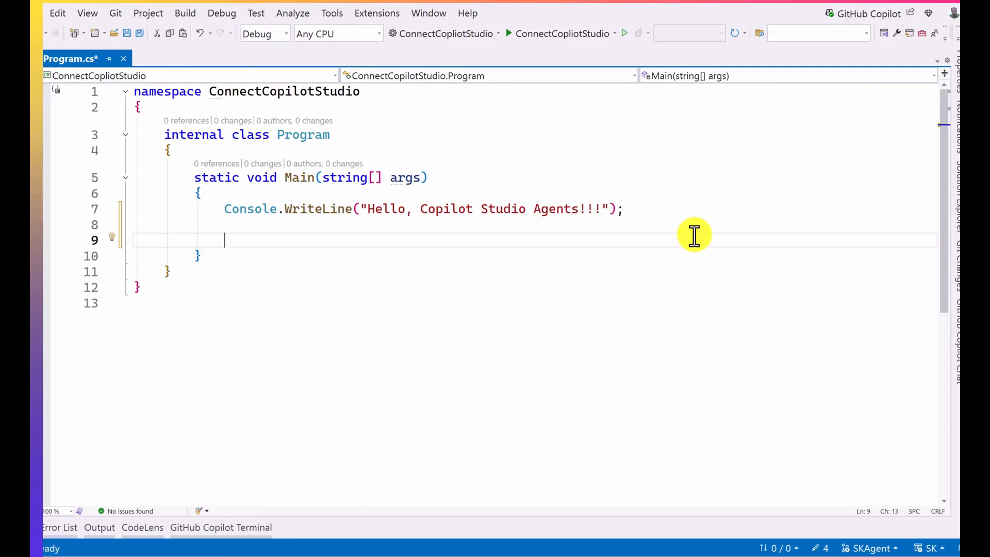
text(string )
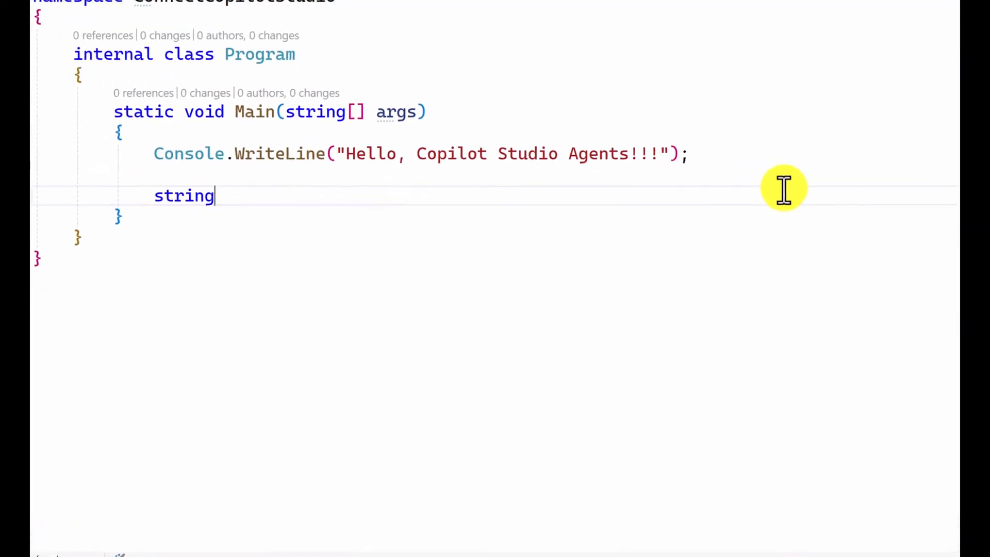
text(app)
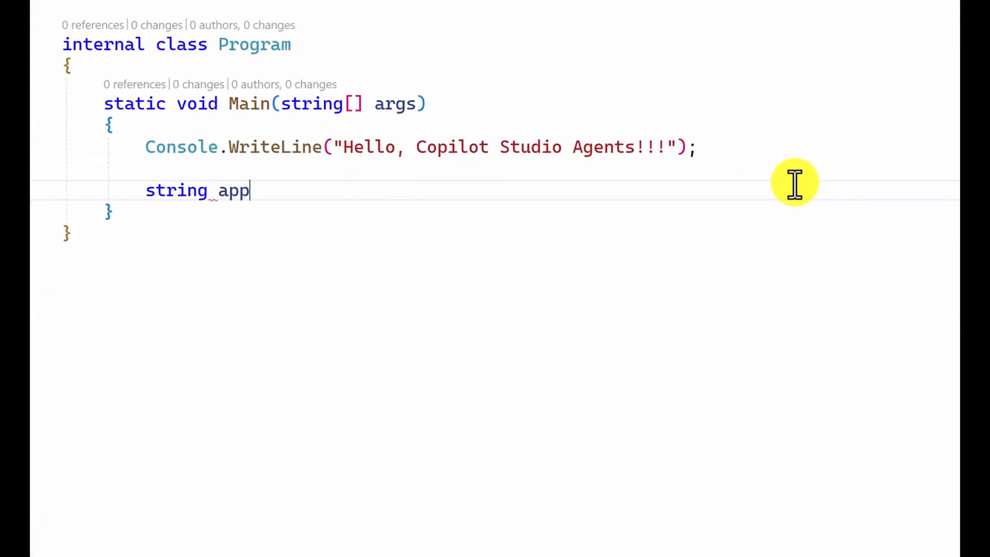
text(ClientId )
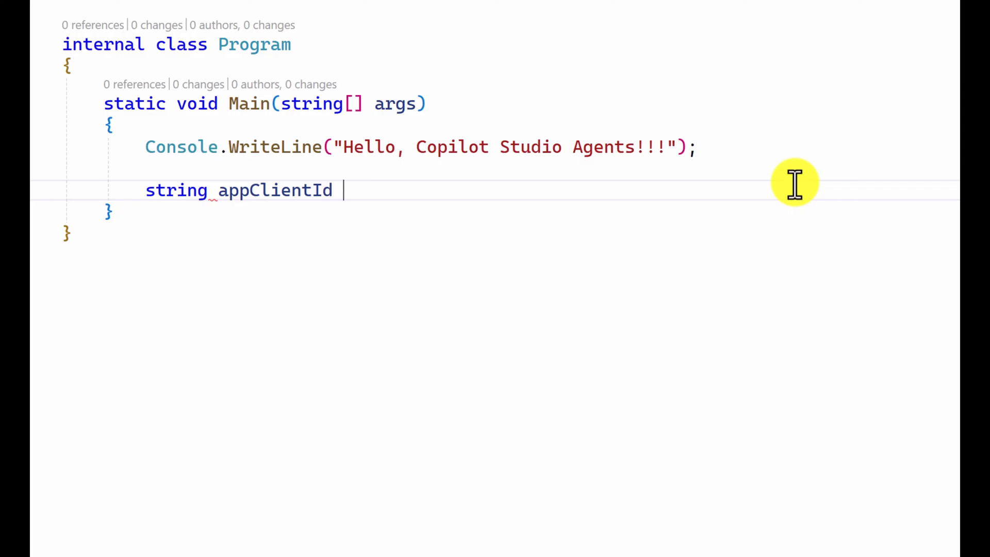
text(= "")
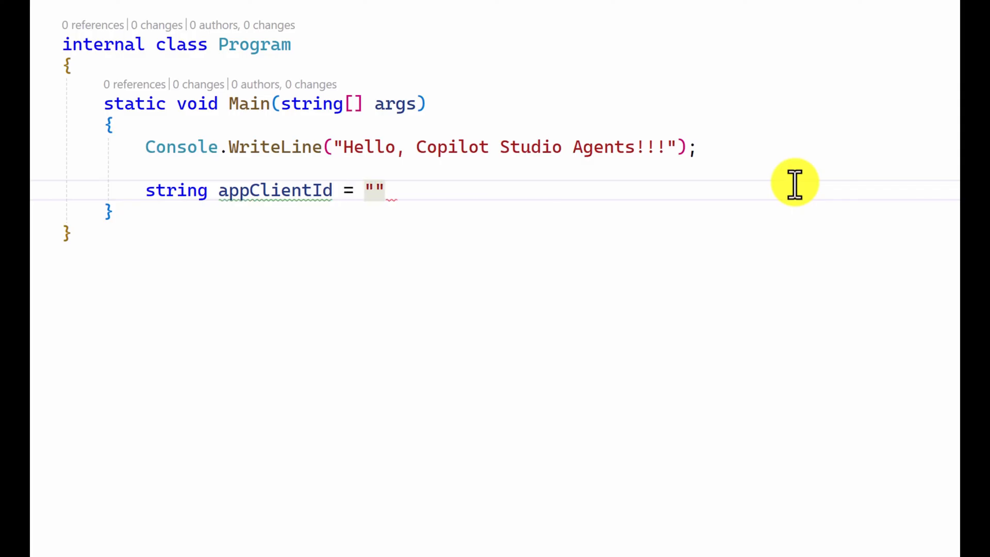
text(;)
key(Return)
Step: Declare an empty string variable named tenantId directly below appClientId
text(string )
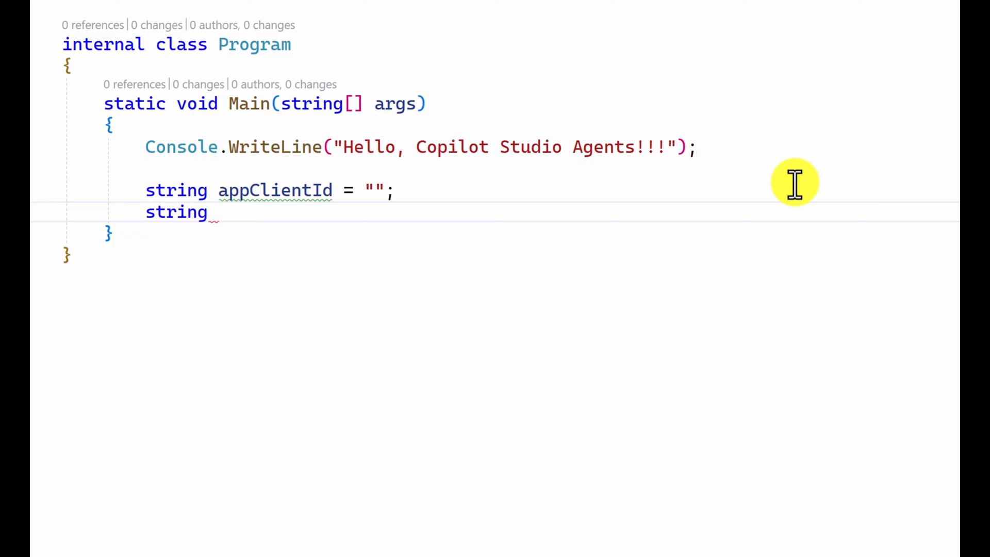
text(tenan)
key(BackSpace)
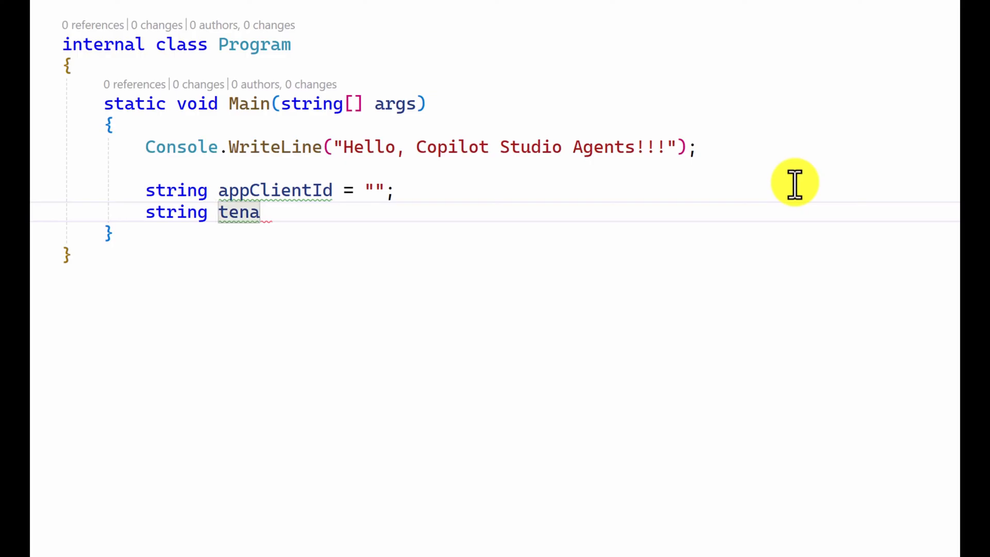
text(ntId )
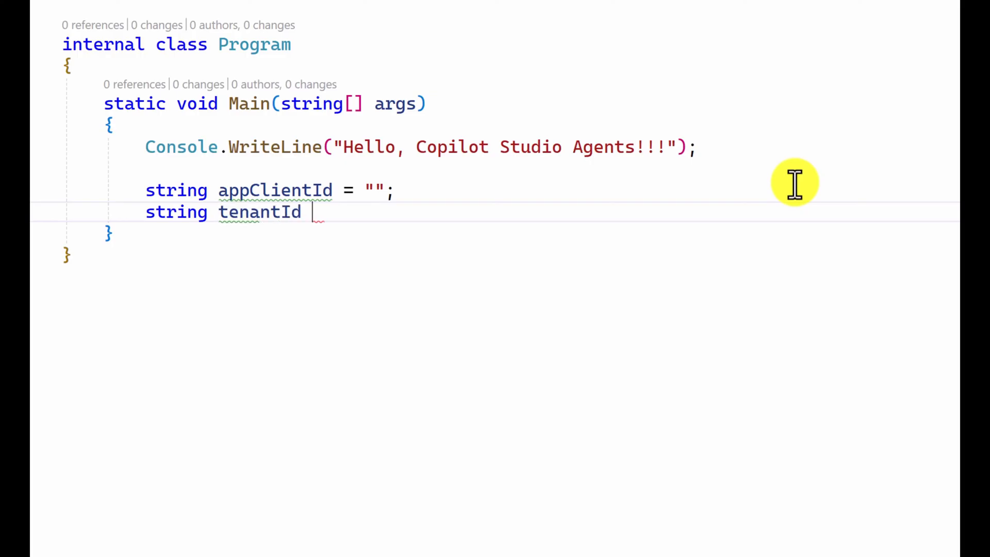
text(= "";)
key(Return)
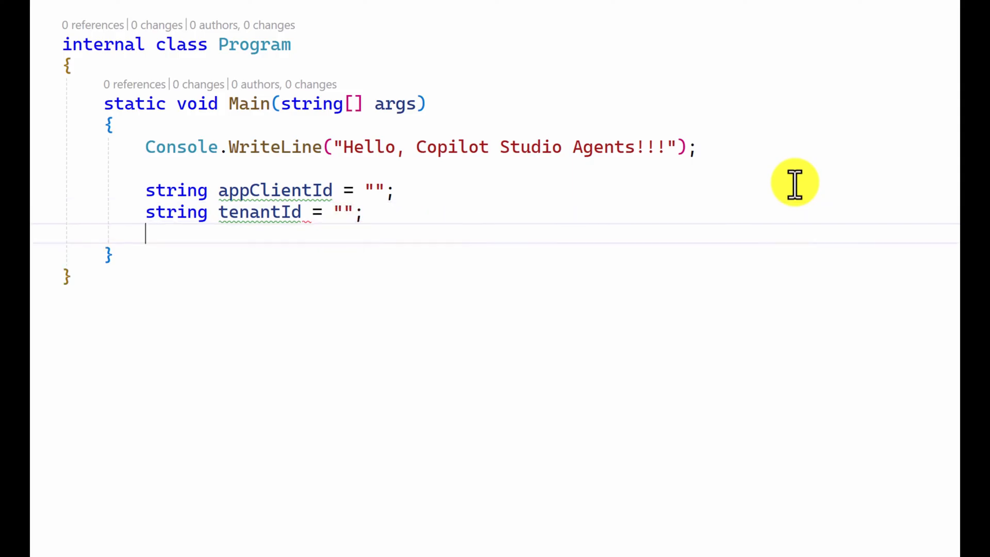
Step: Declare an empty string variable named appClientSecret directly below tenantId in Main
text(string )
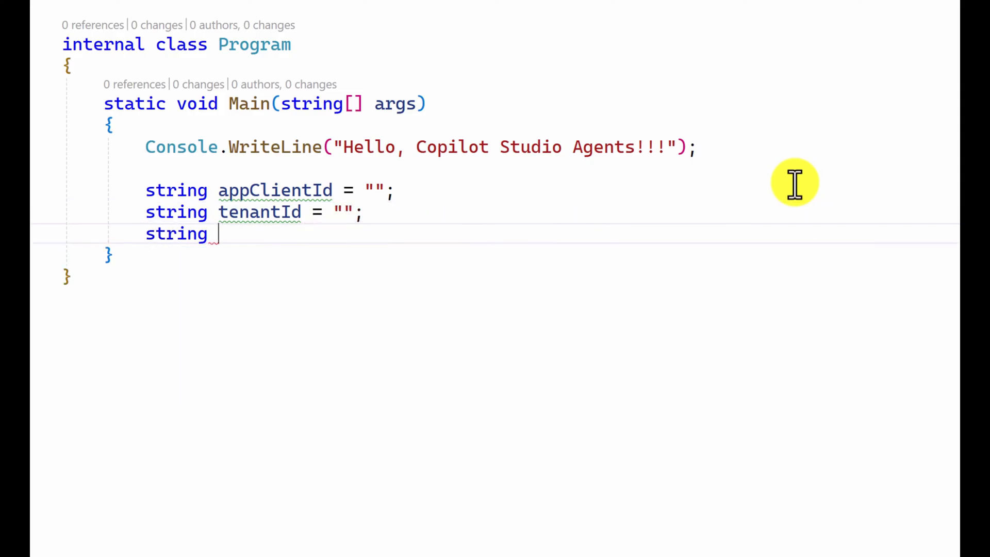
text(appClen)
key(BackSpace)
key(BackSpace)
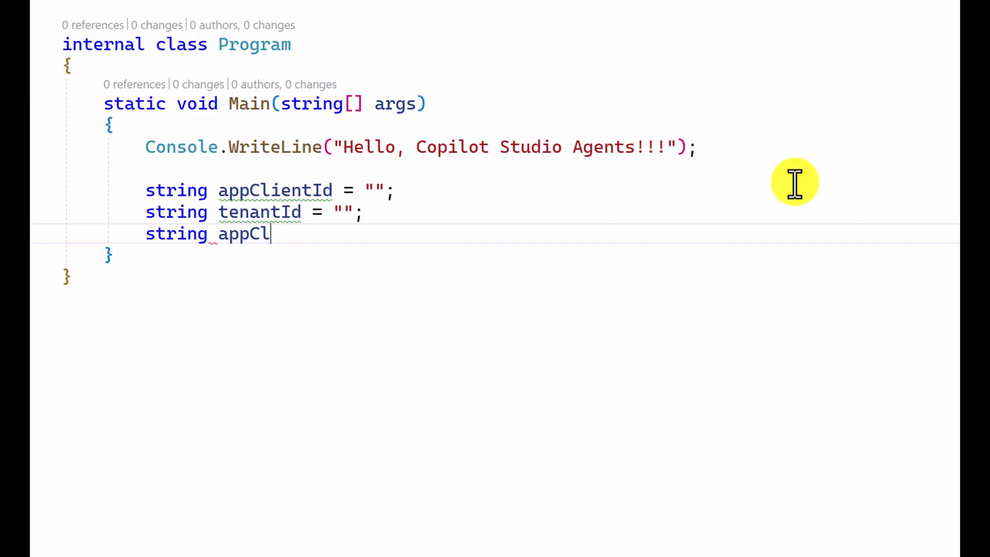
text(ientSe)
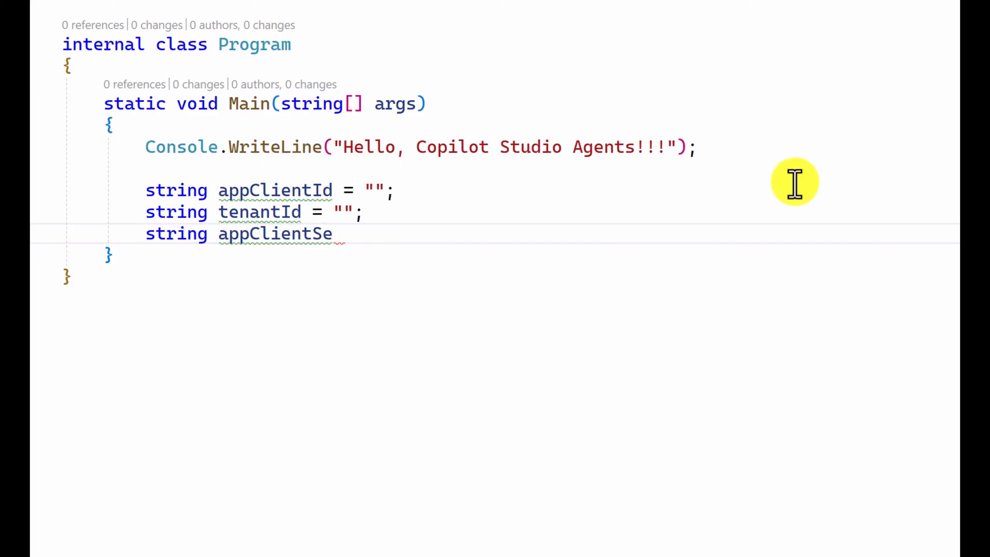
text(cret 0 ")
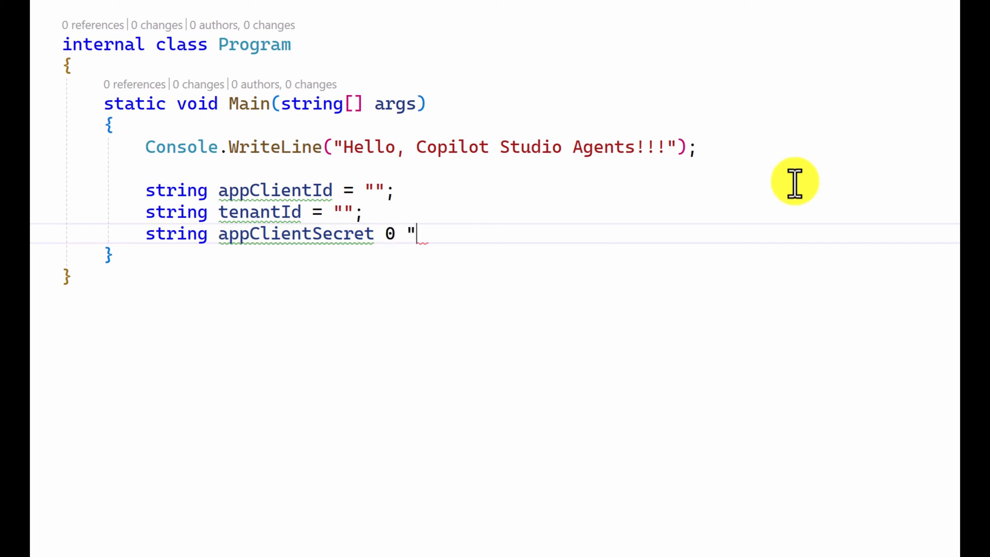
text(")
key(Left)
key(Left)
key(Left)
key(BackSpace)
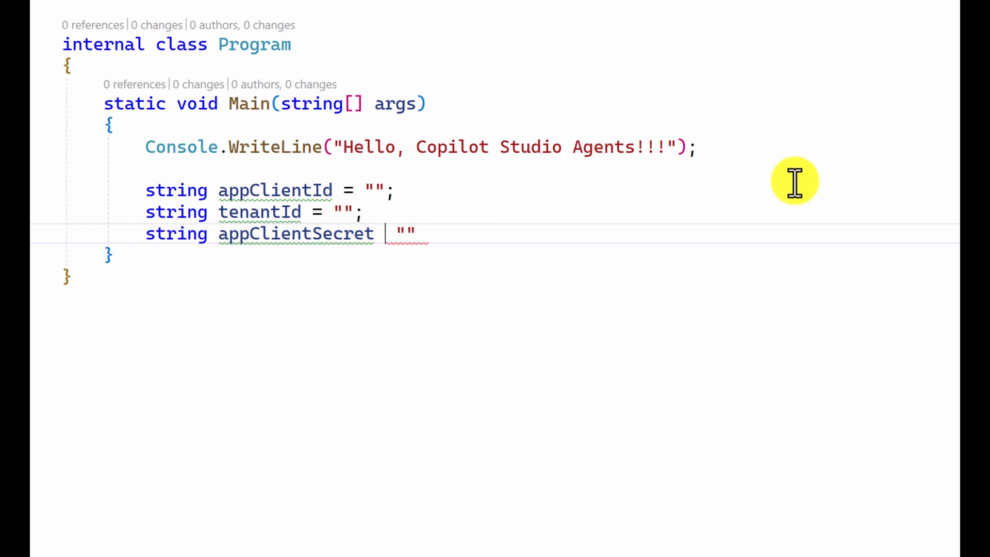
text(=)
key(Right)
key(Right)
key(Right)
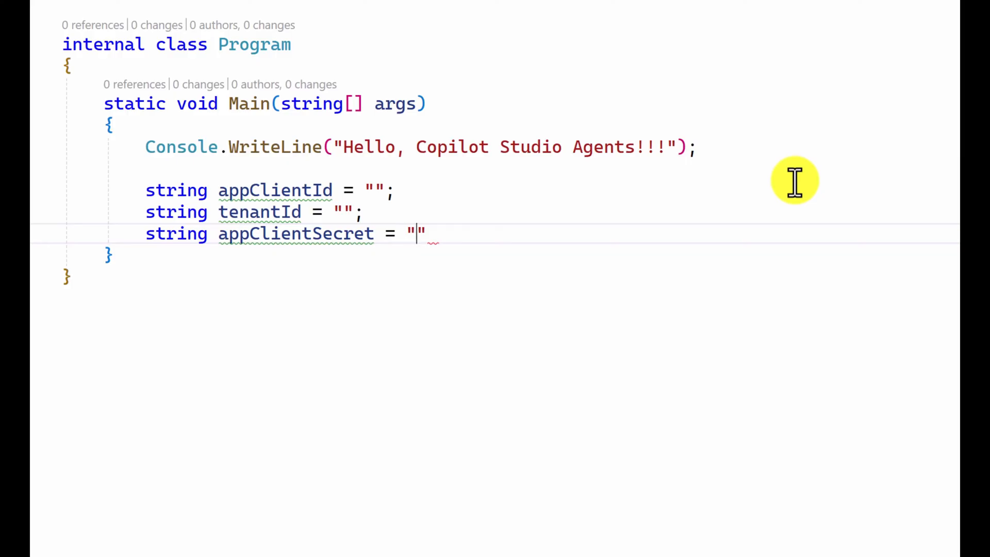
text(;)
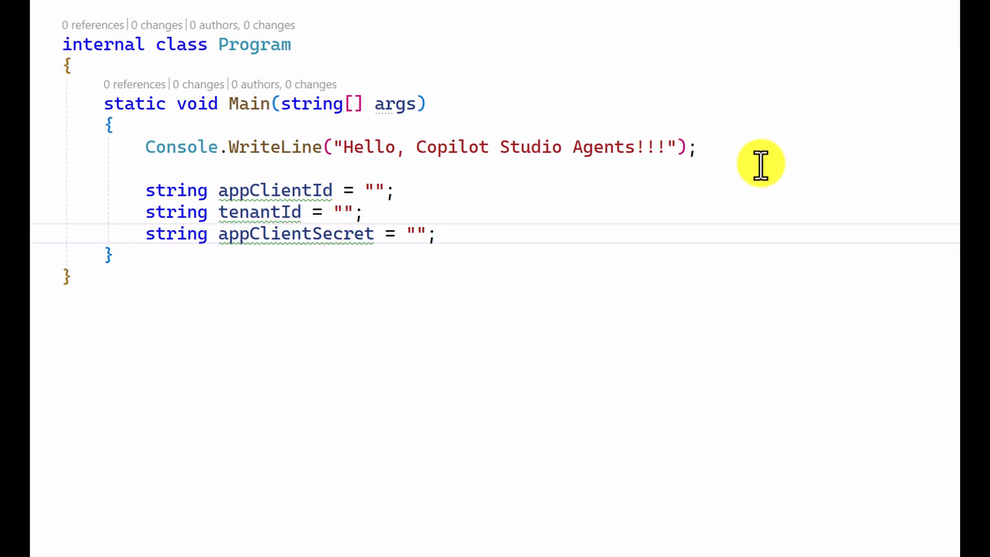
Step: Copy the client secret from the Notepad document and paste it between the quotes of appClientSecret in Program.cs
mouse_move(778, 556)
click(777, 536)
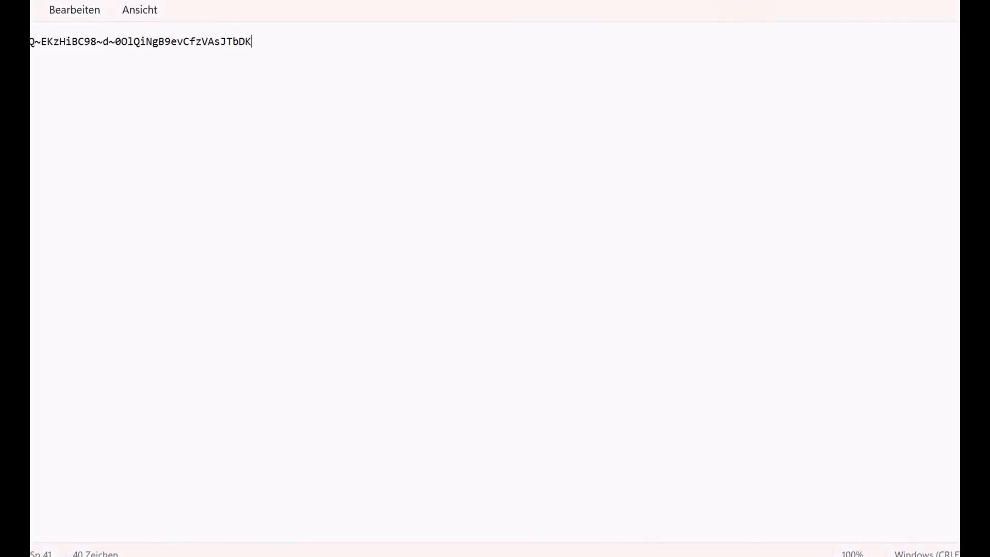
drag(272, 70, 30, 41)
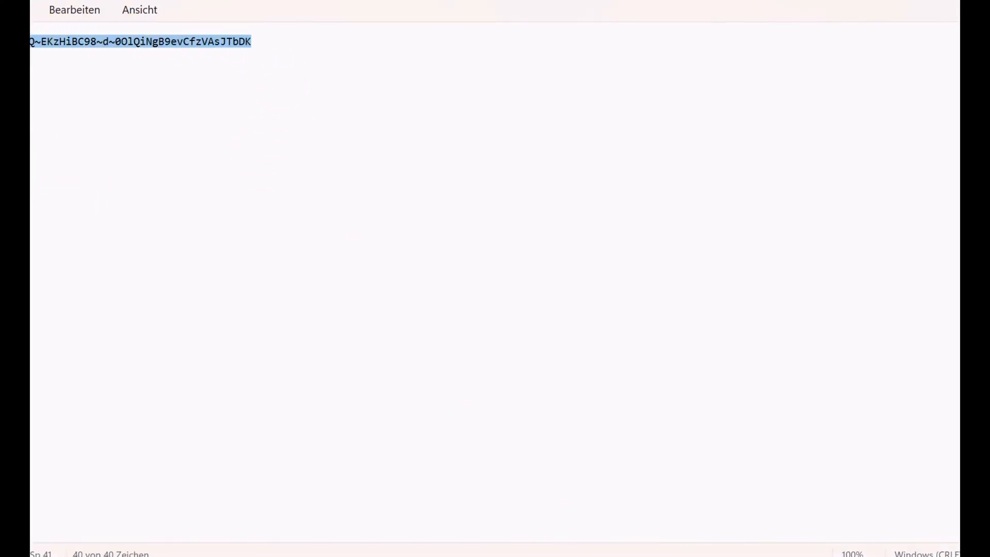
click(957, 1)
click(423, 238)
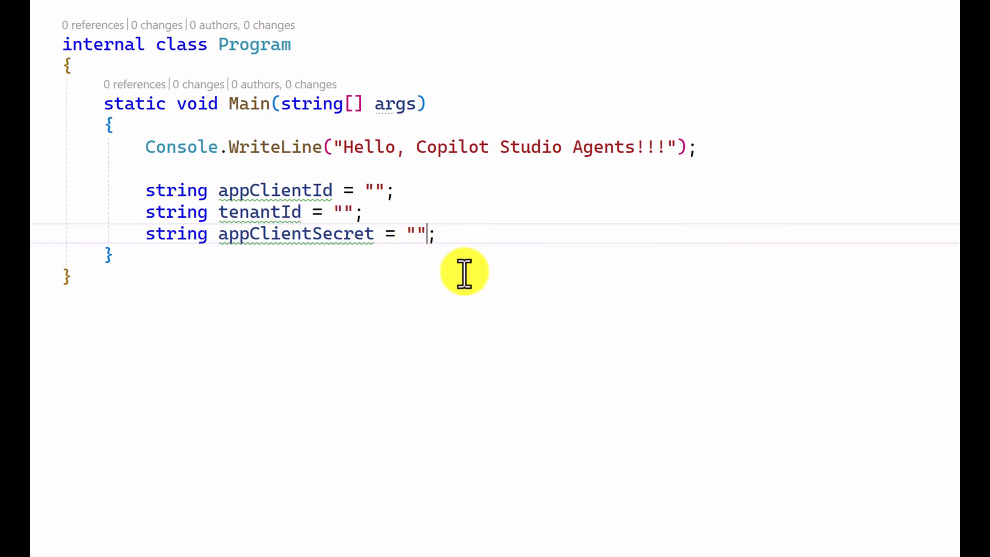
click(417, 235)
key(ctrl+v)
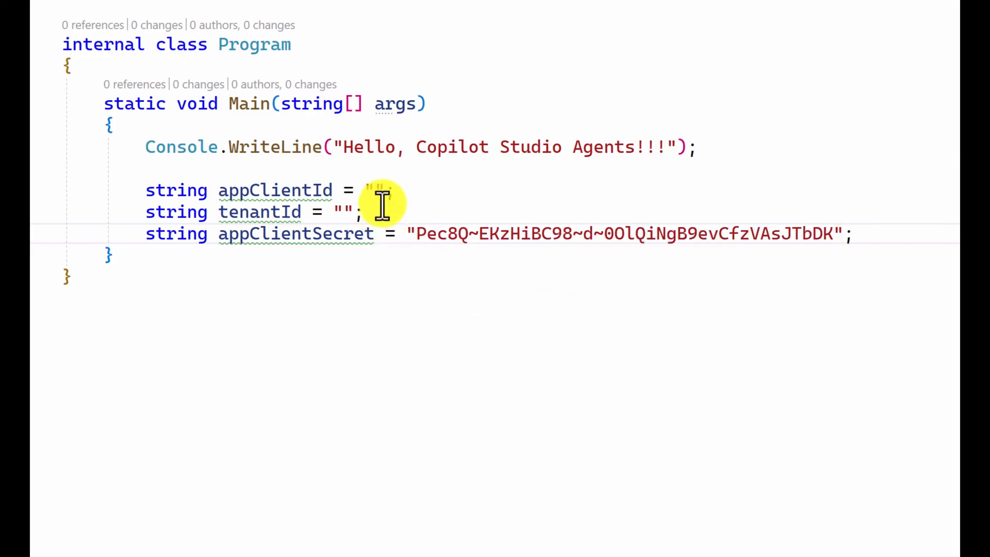
Step: Copy the Application (client) ID from the Azure app registration's Overview and paste it as the appClientId value in Program.cs
click(407, 188)
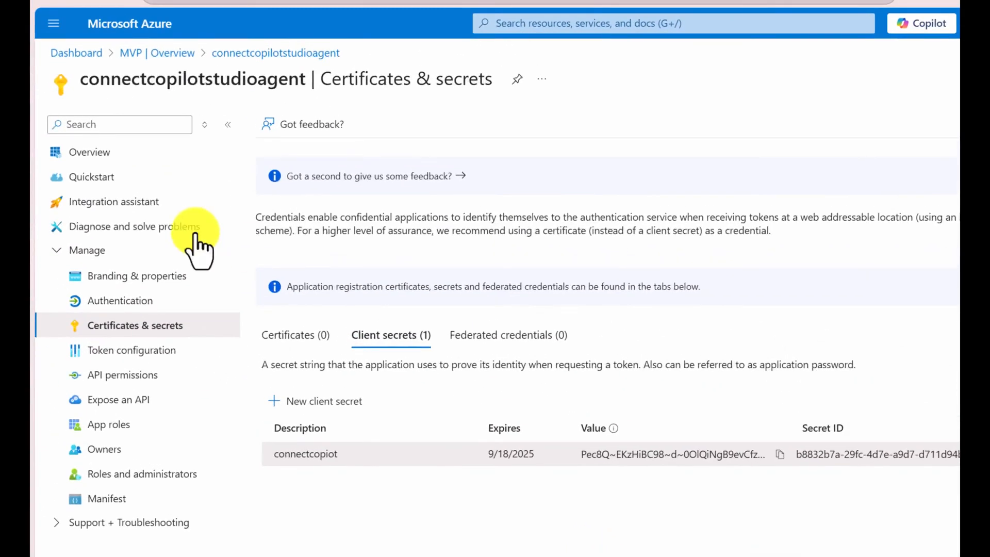
click(127, 157)
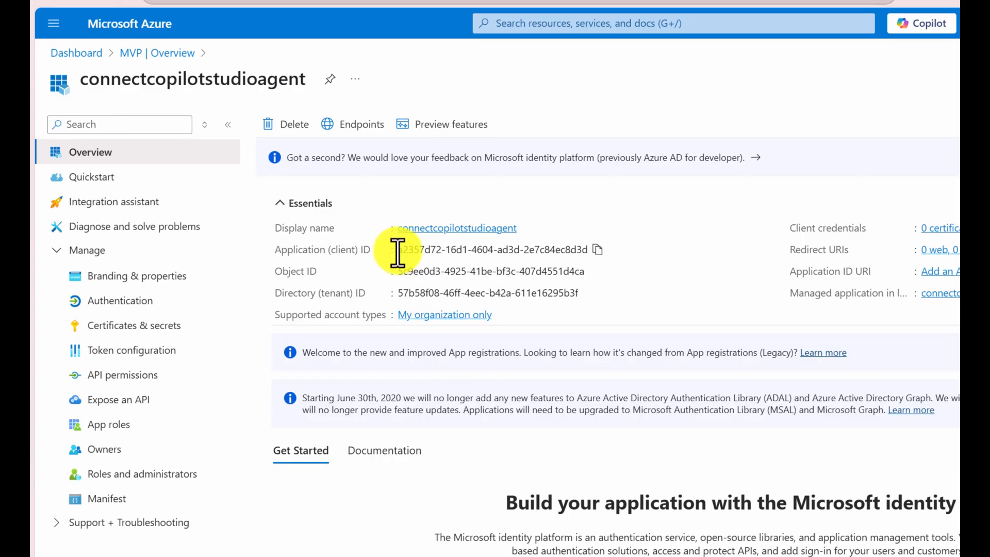
drag(398, 249, 567, 252)
click(597, 249)
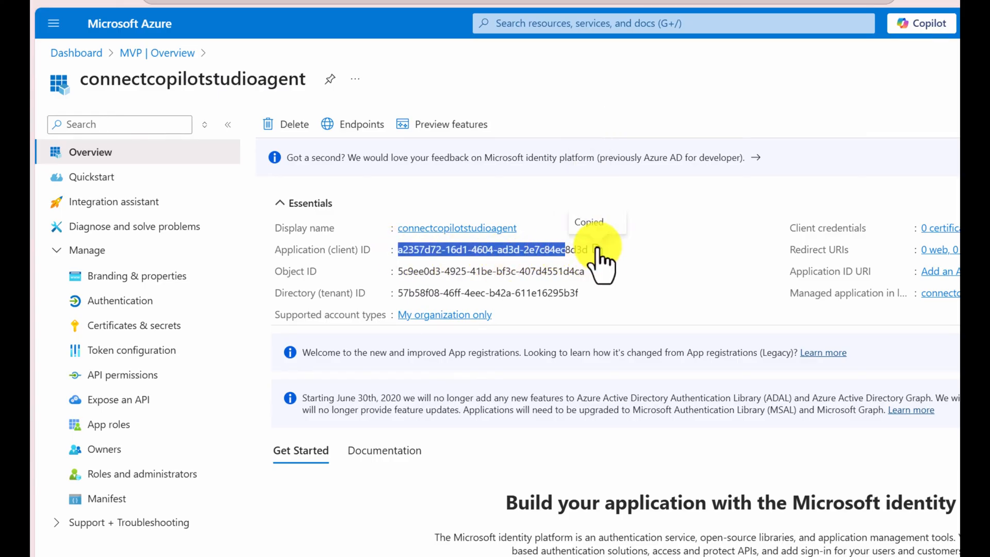
key(alt+Tab)
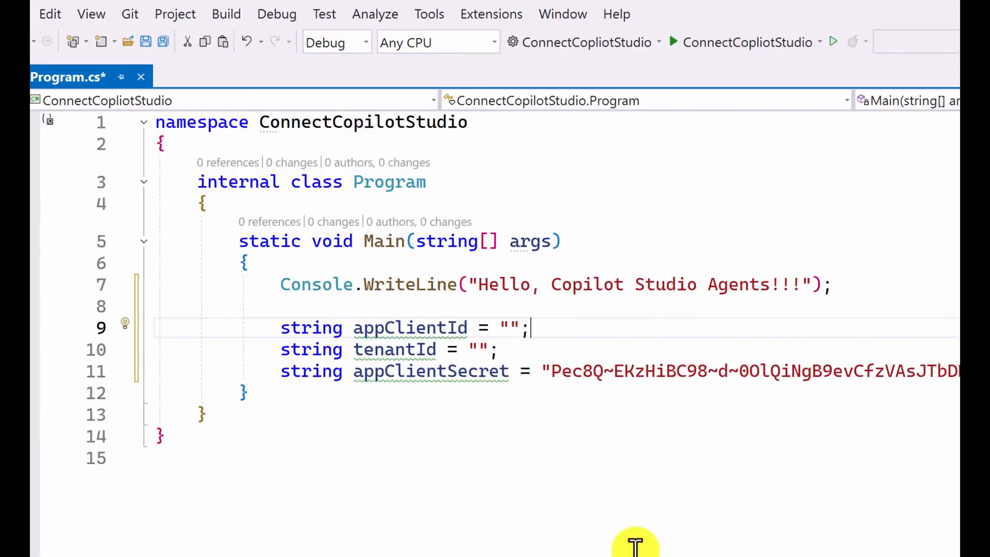
click(517, 328)
click(513, 328)
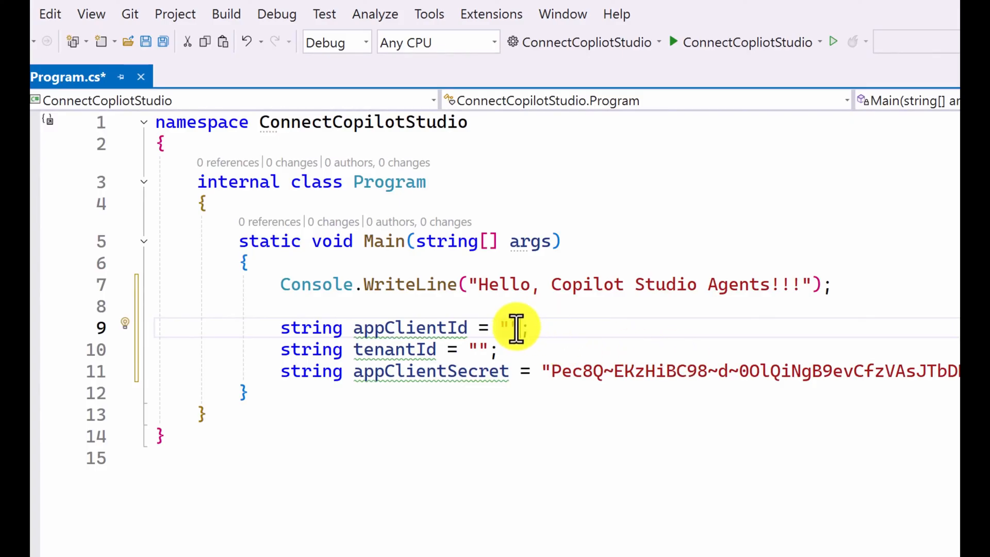
key(ctrl+v)
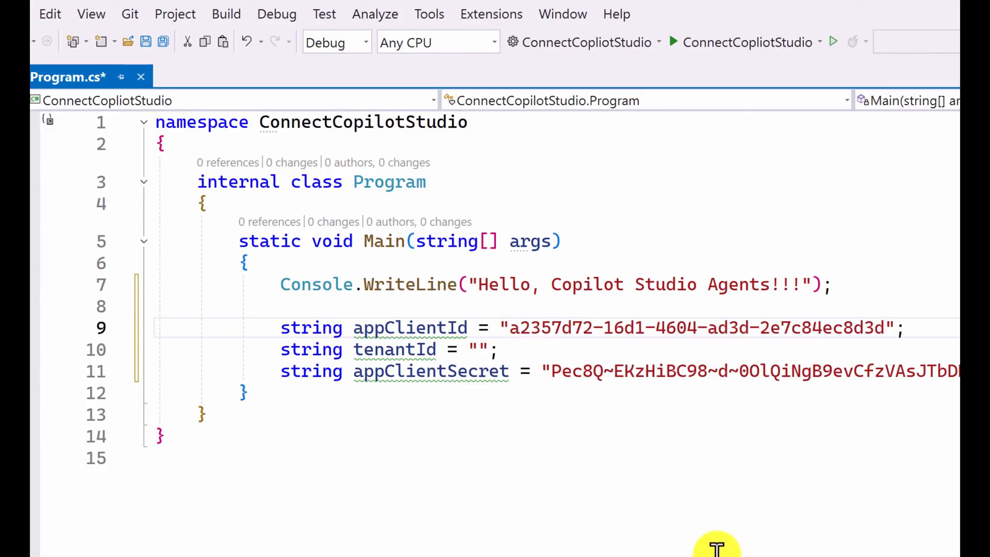
Step: Switch back to the Azure app registration's Overview and copy the Directory (tenant) ID for the tenantId variable
key(alt+Tab)
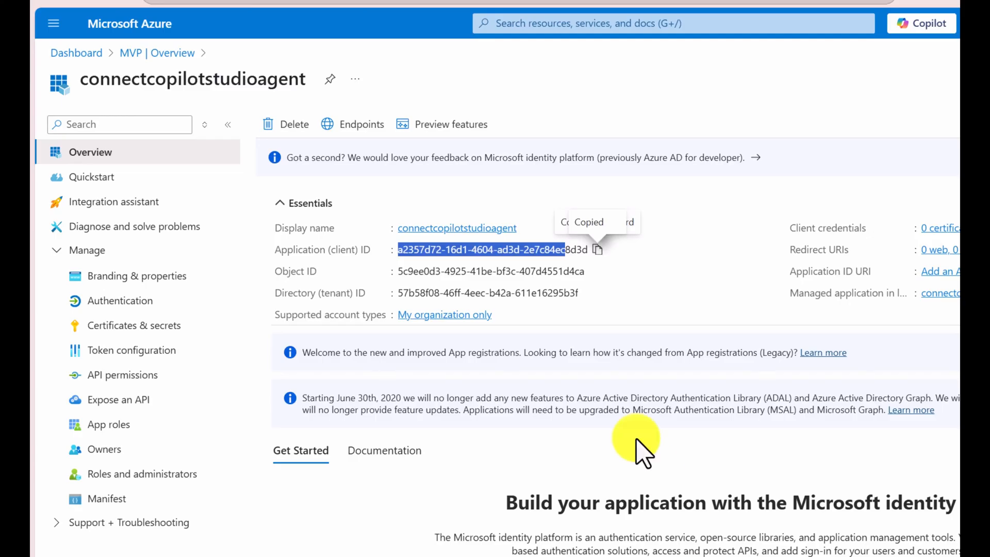
click(635, 297)
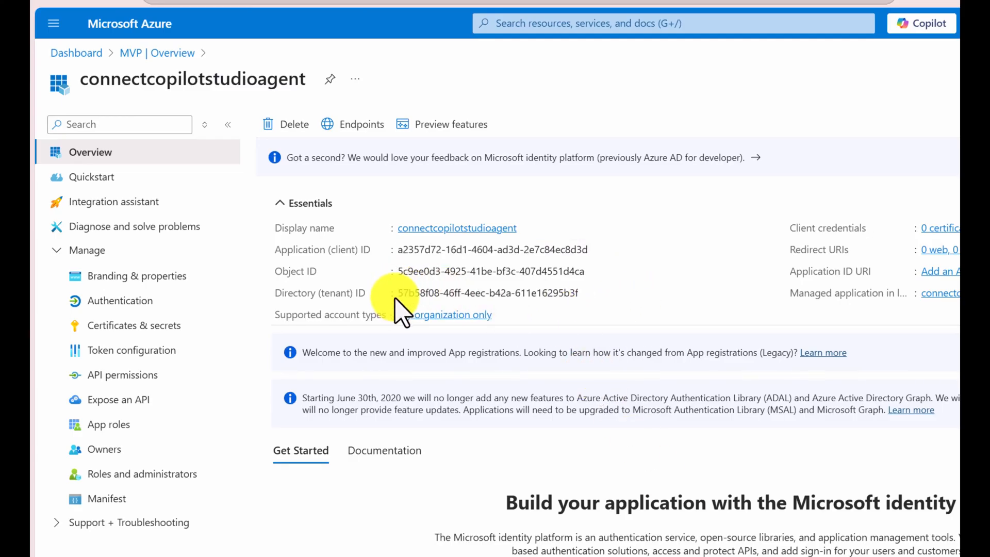
click(587, 294)
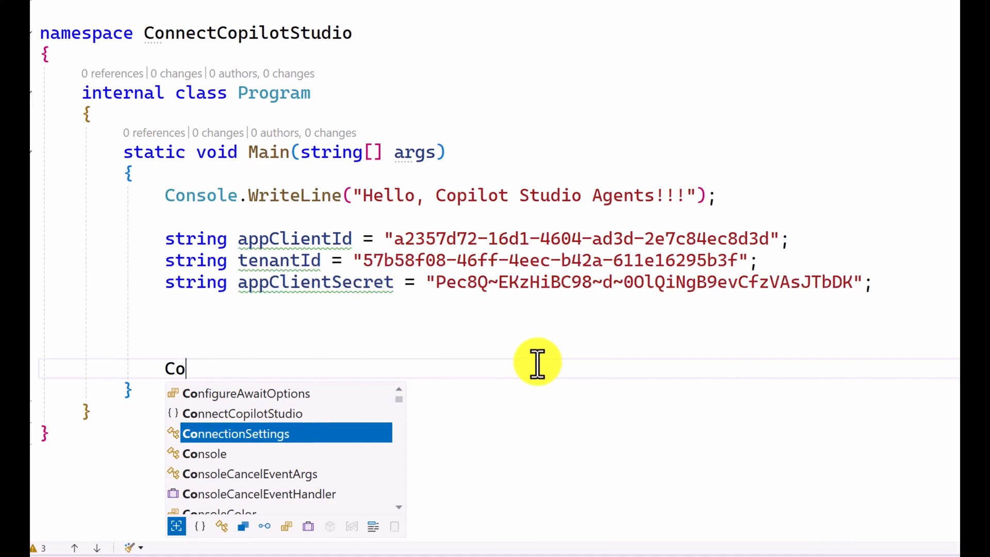
Step: Below the string variables in Main, declare a CopilotStudioAgent variable named copilotStudioAgent initialised with new() and no arguments
text(pl)
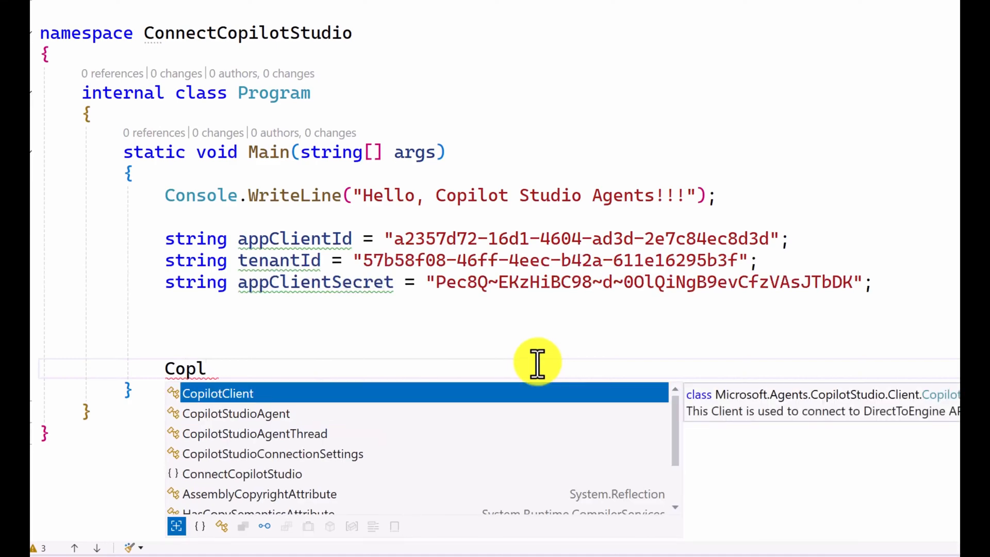
key(Down)
key(Tab)
text(a)
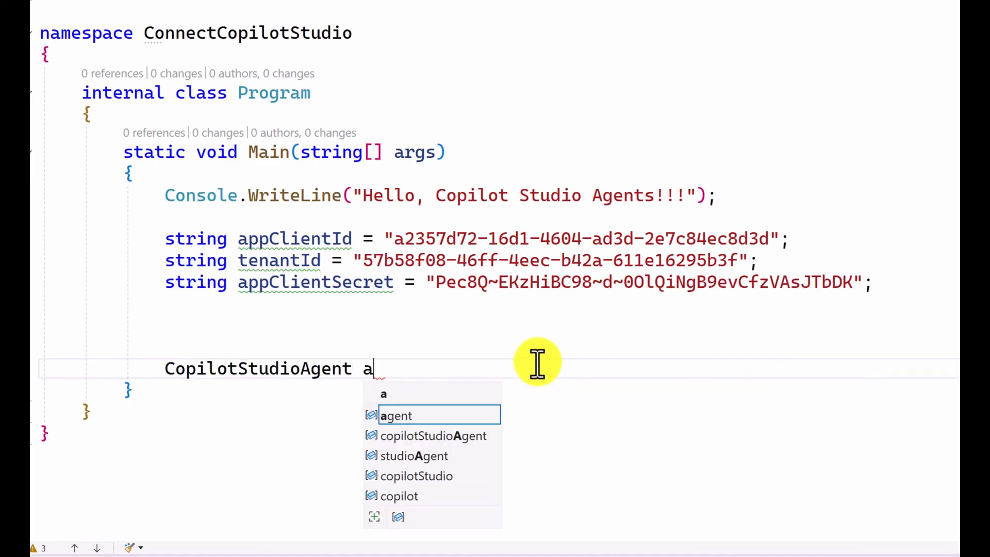
key(Down)
key(Tab)
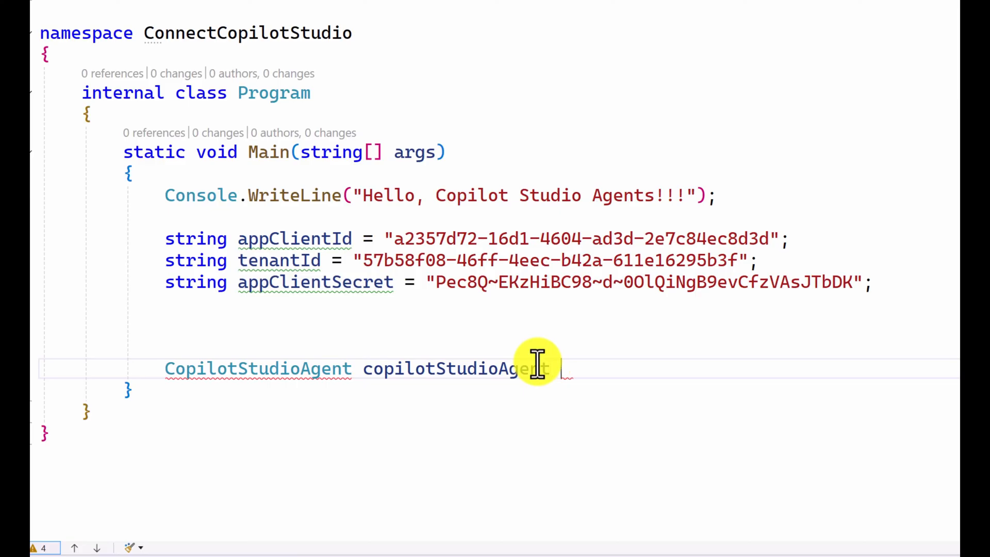
text(= new()
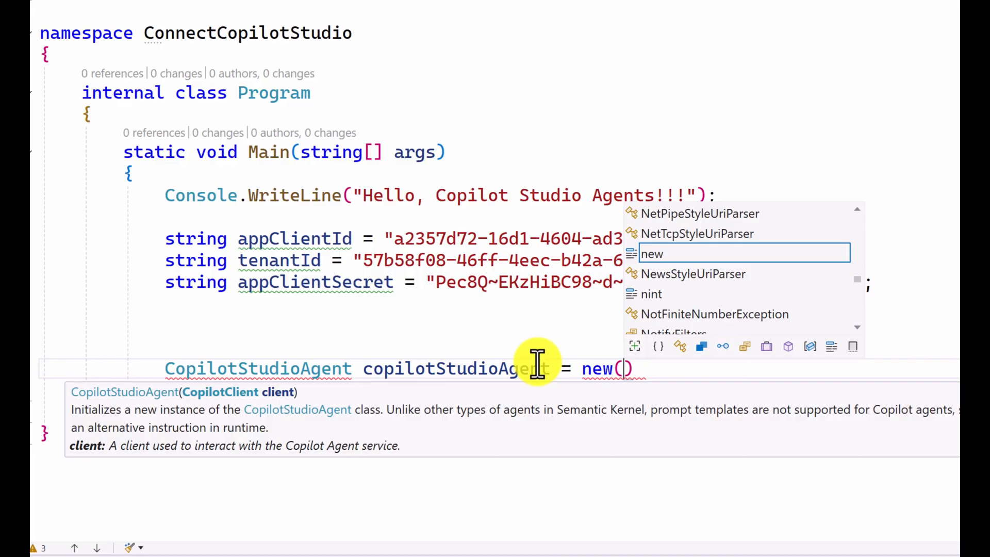
key(Escape)
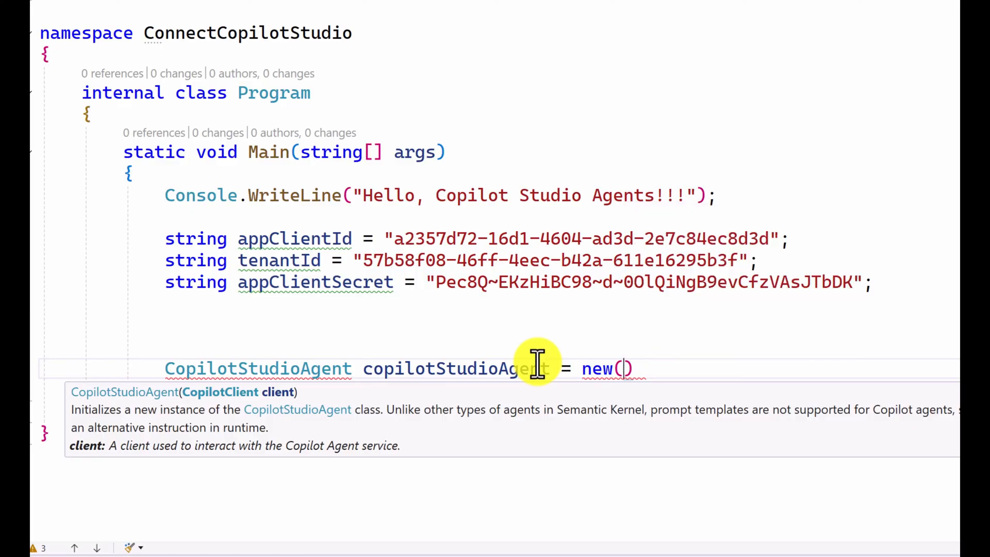
key(Escape)
key(End)
text(;)
Step: Above the agent declaration, declare a CopilotClient named copilotClient, assigned from CopilotStudioAgent.CreateClient() without arguments
key(Up)
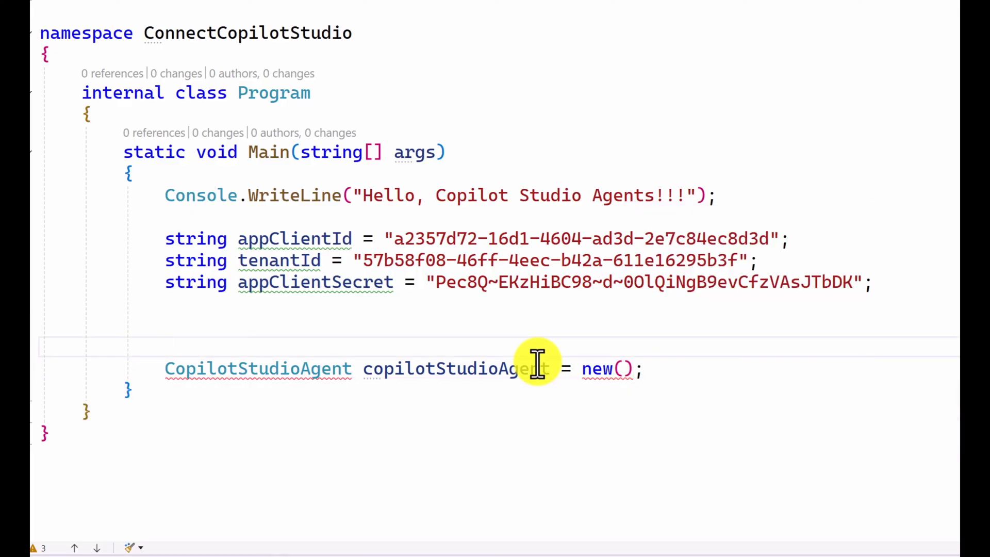
text(Copl)
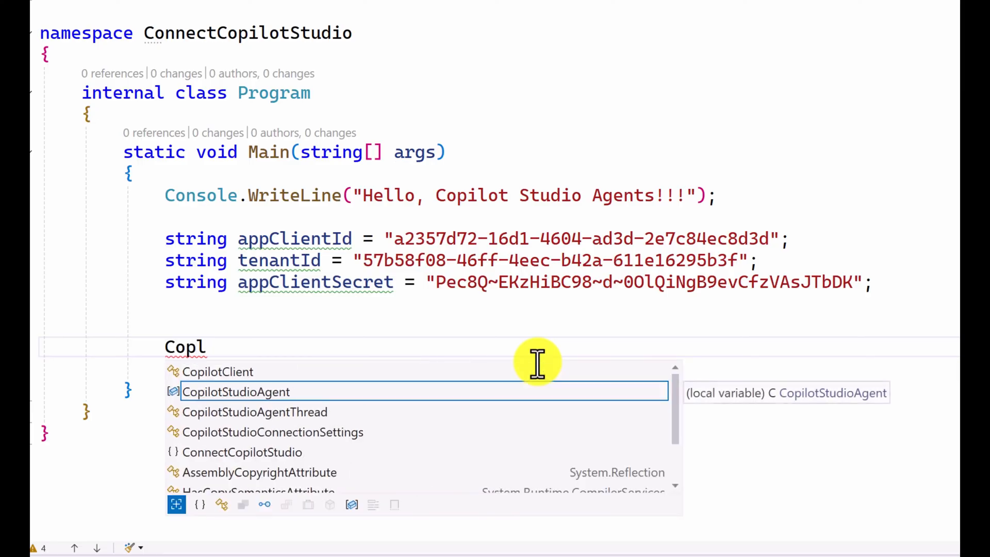
key(Up)
key(Tab)
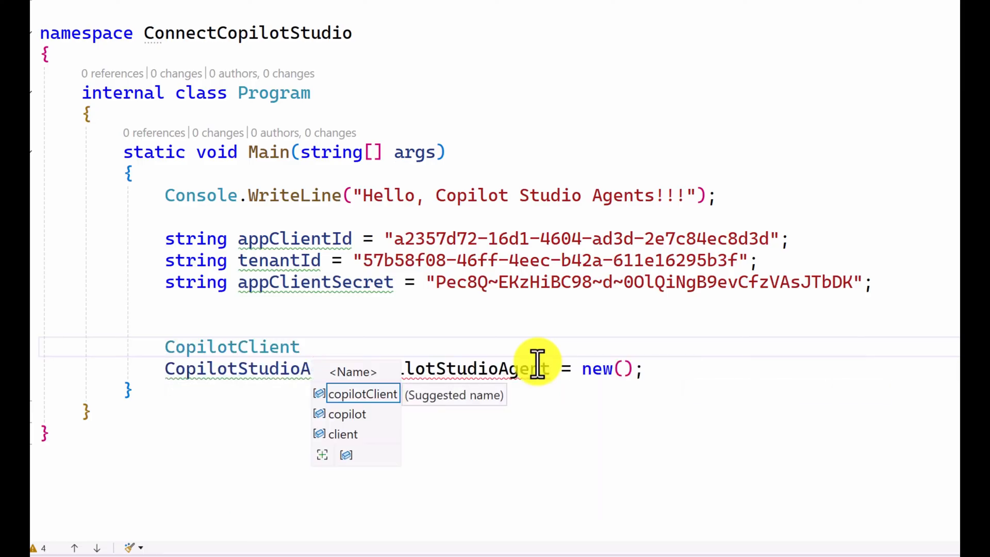
key(Tab)
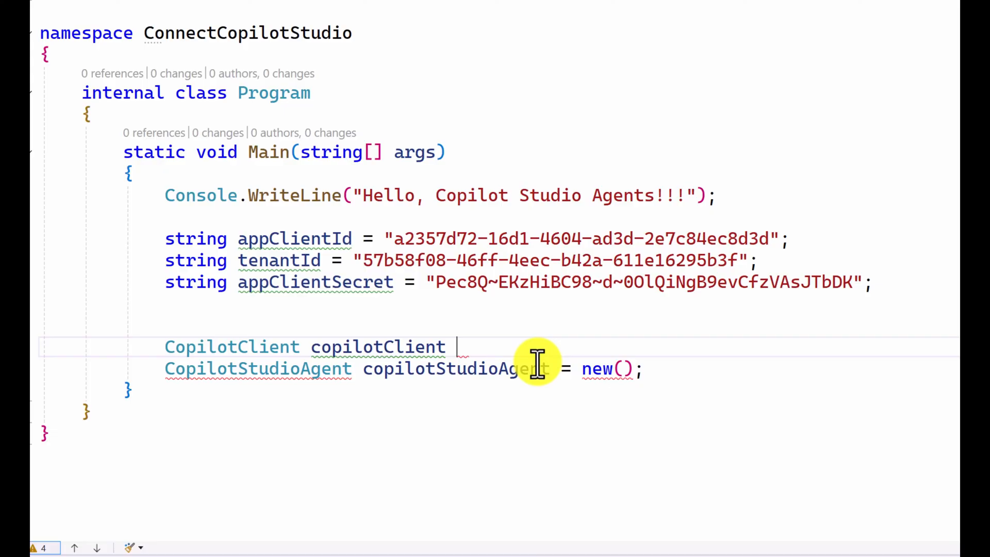
text(= Col)
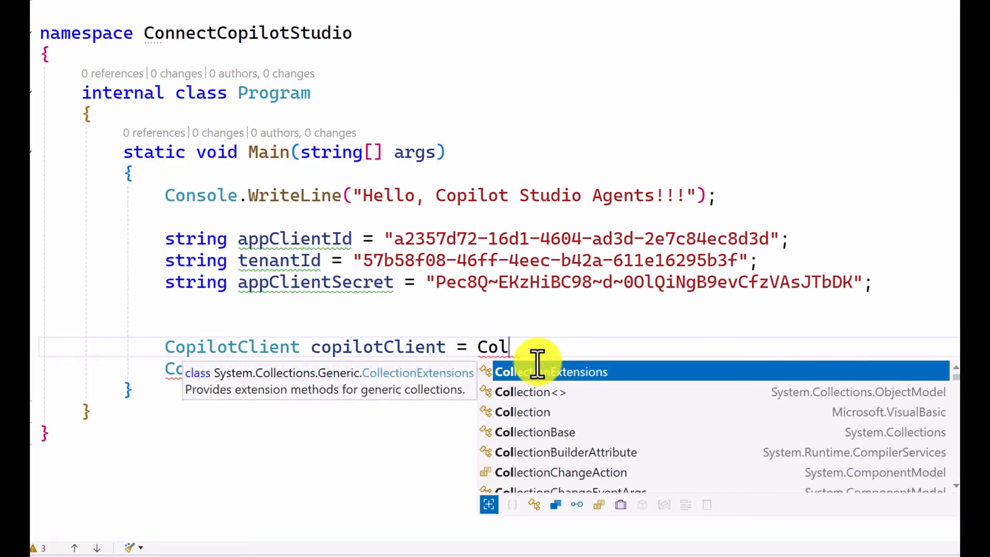
key(BackSpace)
text(pilot)
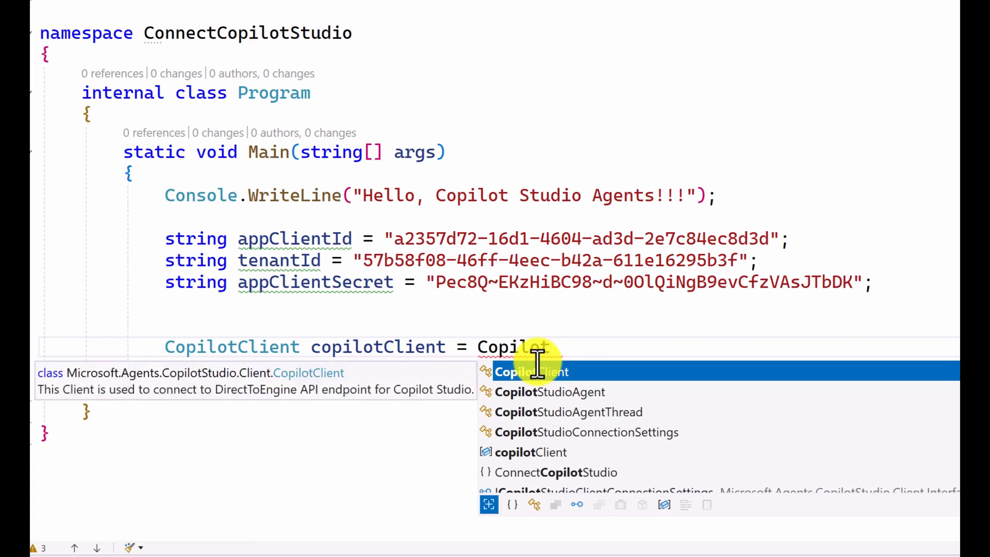
text(StudioAgent.)
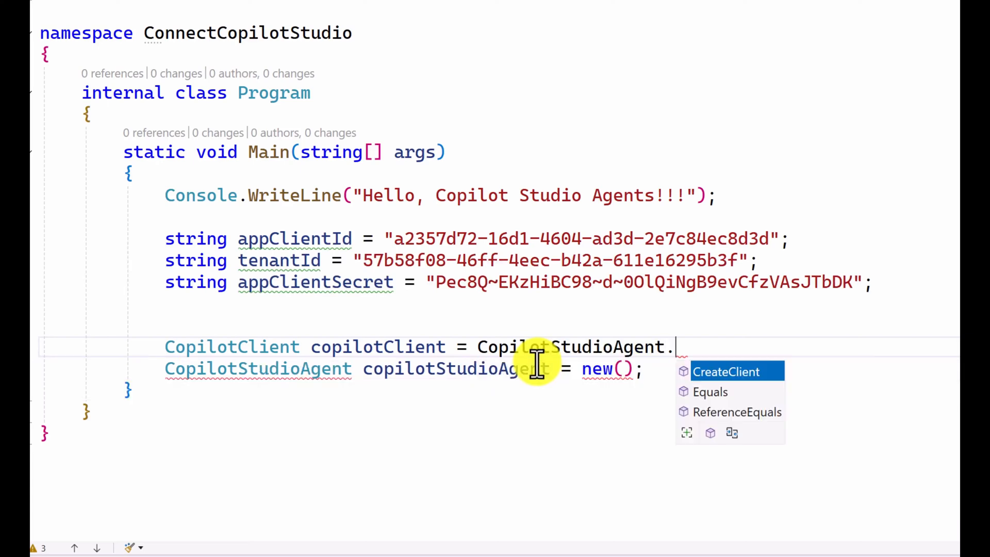
key(Tab)
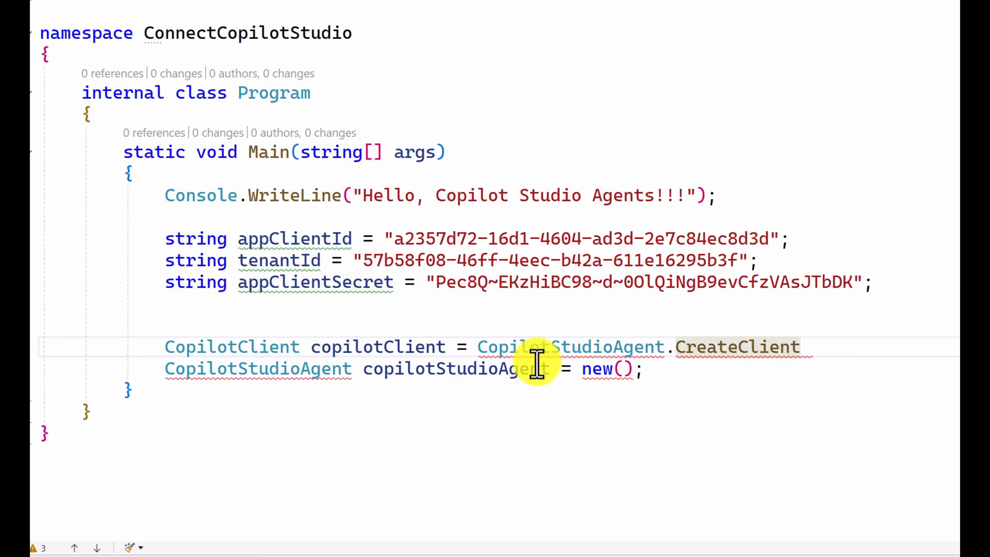
text(()
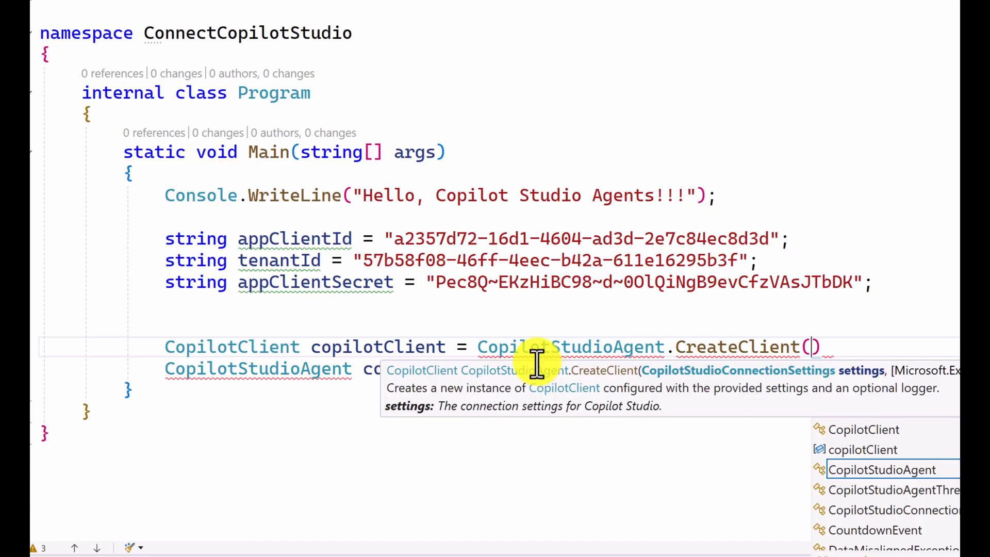
key(Escape)
text();)
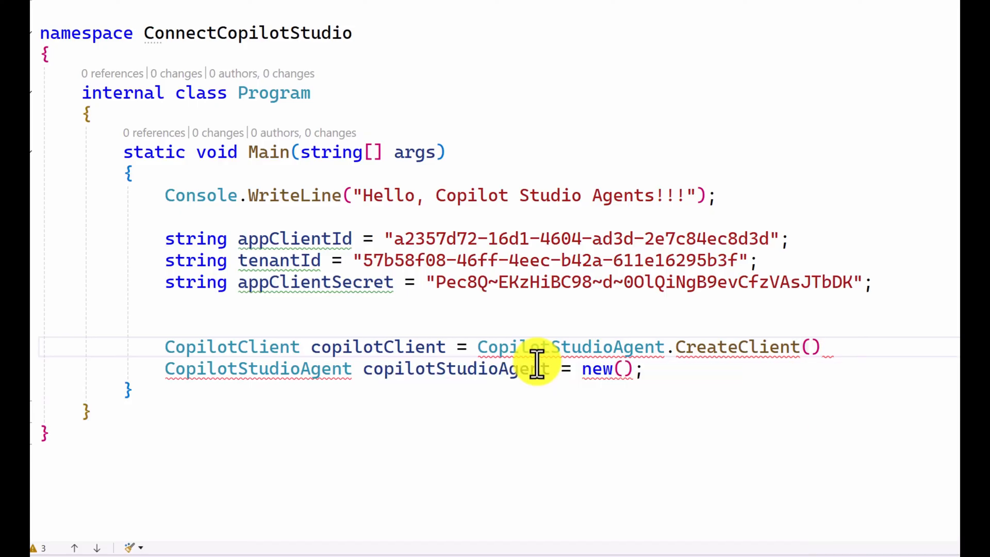
Step: Above the CopilotClient declaration, start declaring a CopilotStudioConnectionSettings variable named connectionSettings, initialised with new()
key(Up)
key(Return)
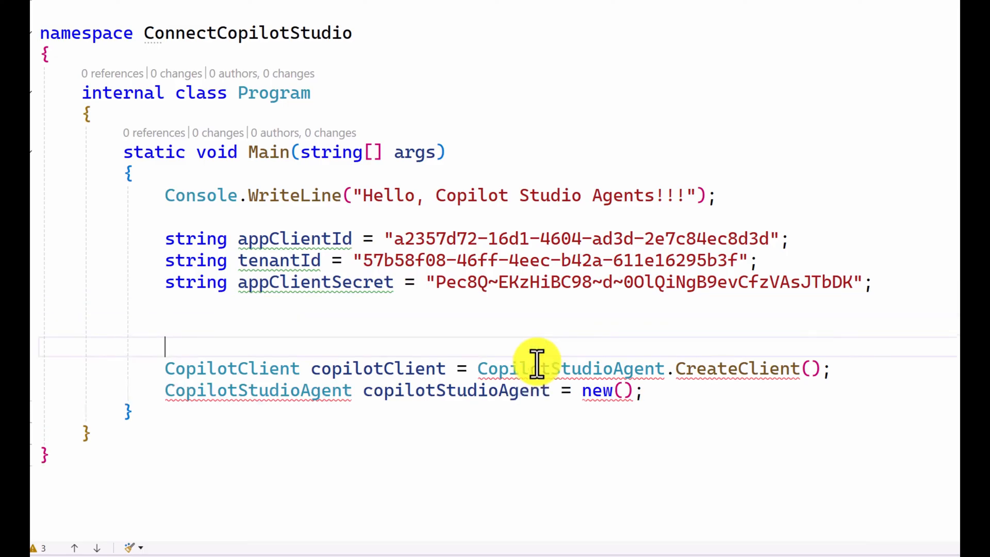
key(Up)
key(Return)
text(Co)
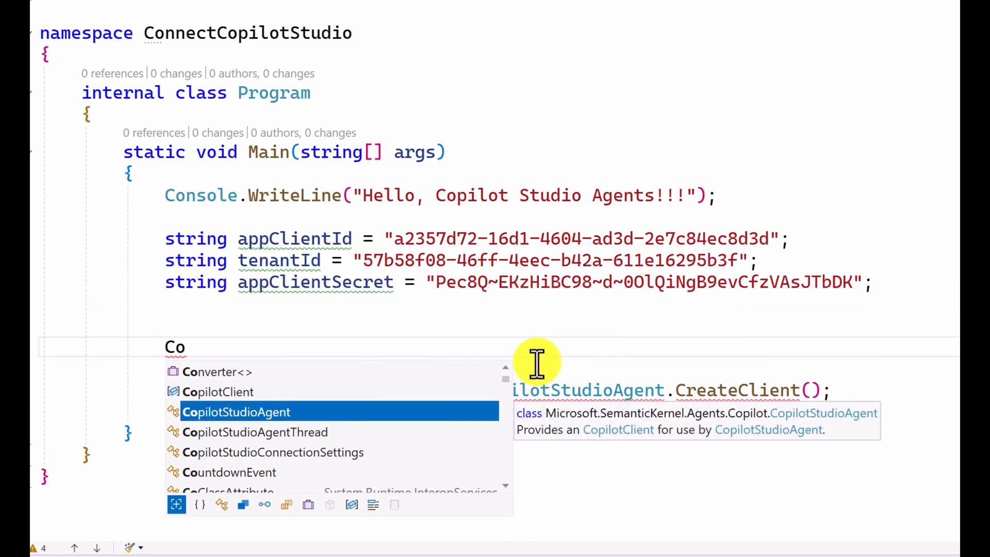
text(pilotS)
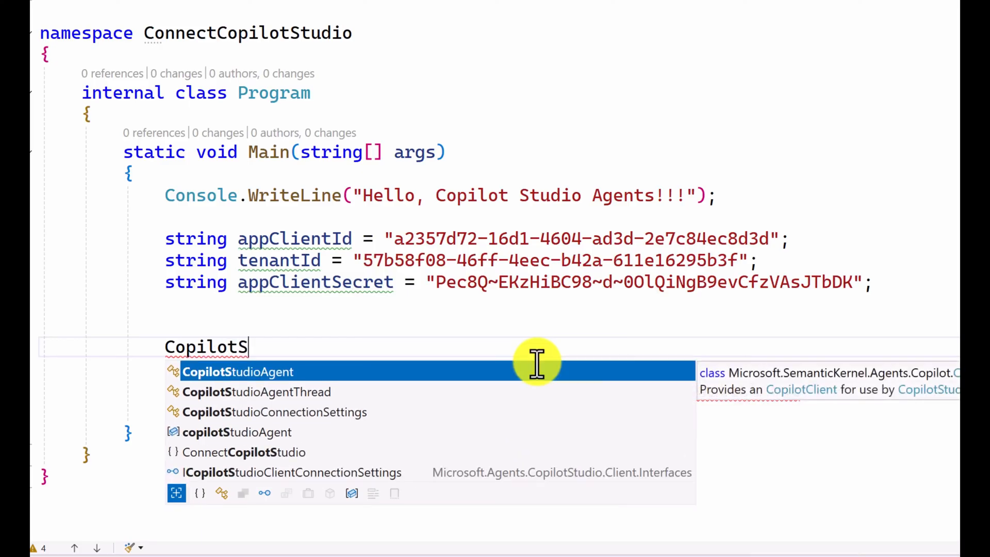
text(tudioCO)
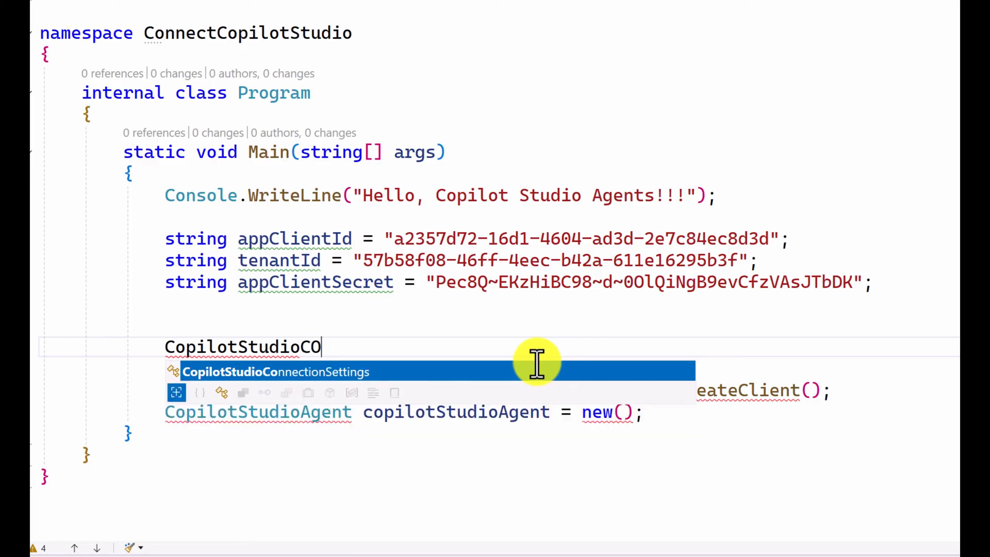
text(n)
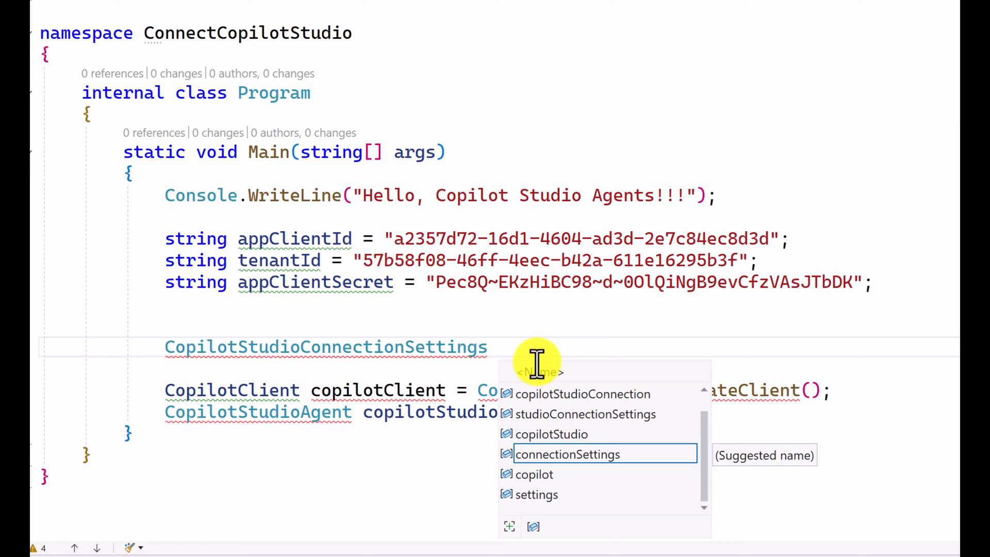
key(Tab)
text(= new)
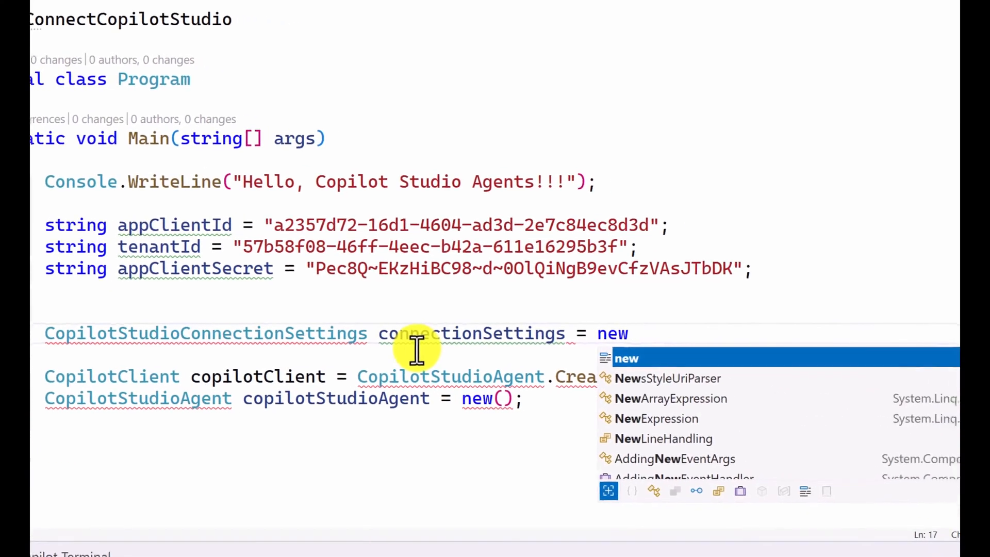
text(()
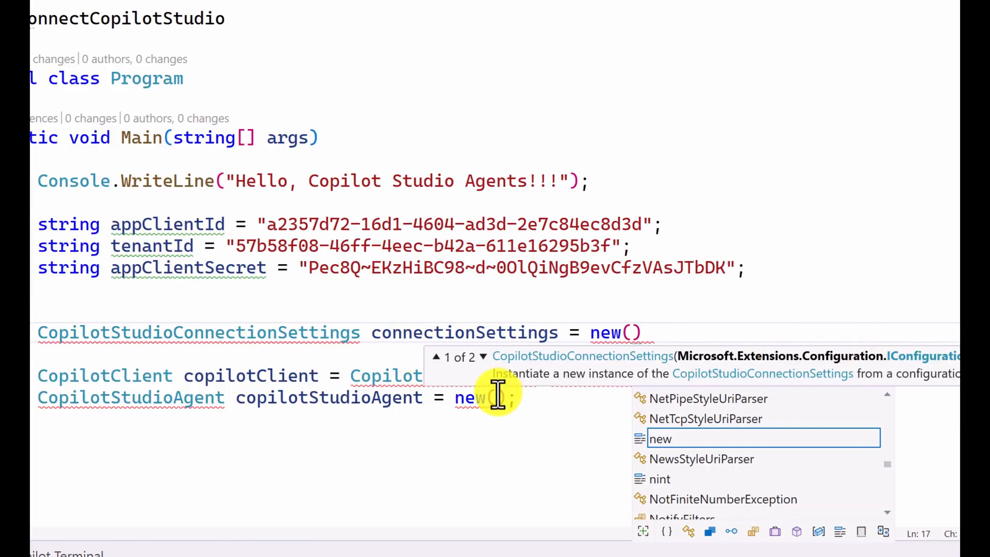
Step: Pass tenantId, appClientId and appClientSecret to the connectionSettings constructor and end the statement with a semicolon
click(486, 360)
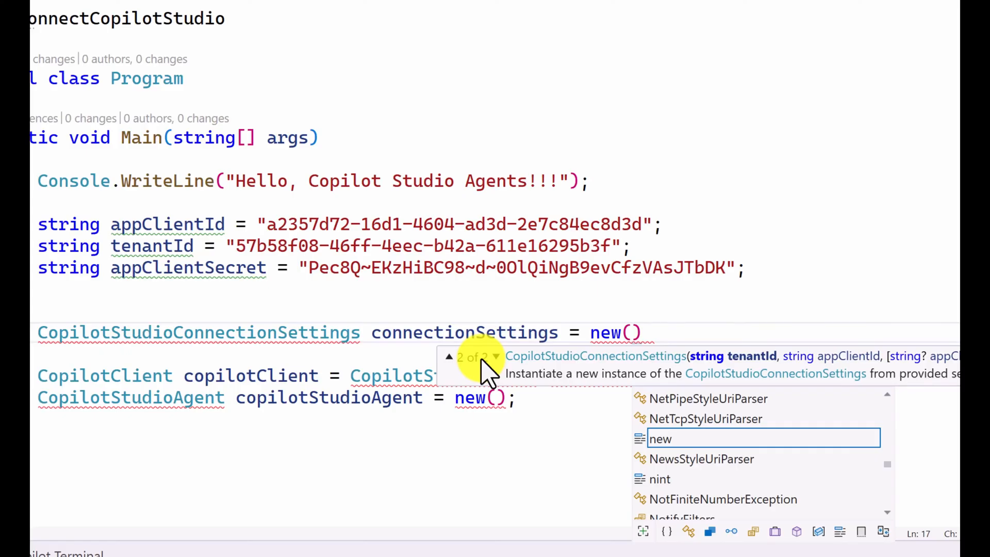
text(t)
key(Tab)
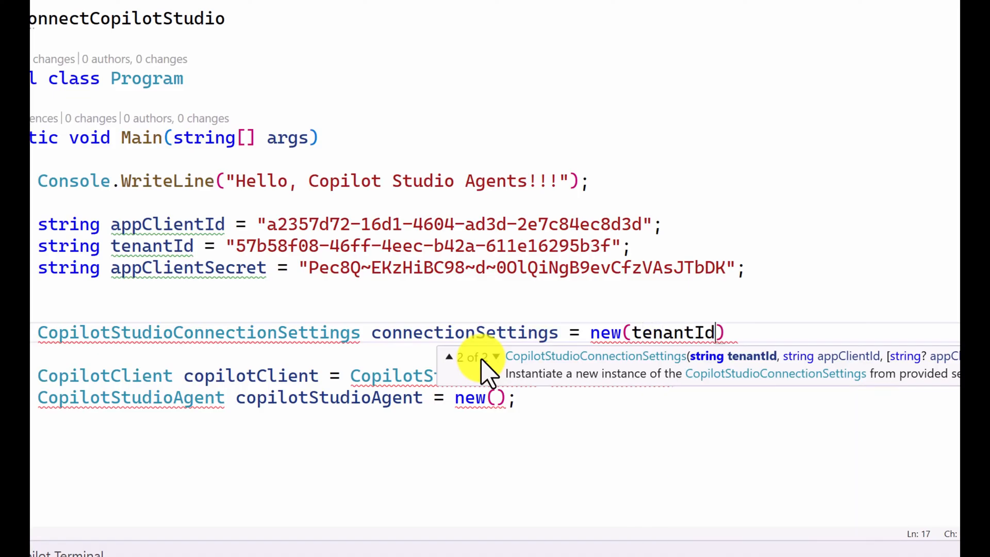
text(,app)
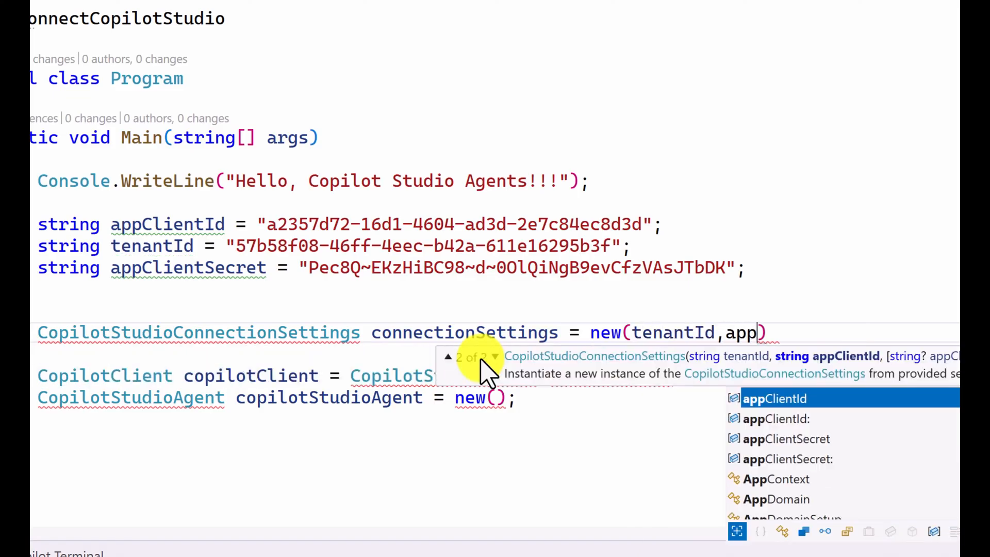
key(Tab)
text(.)
key(BackSpace)
text(,)
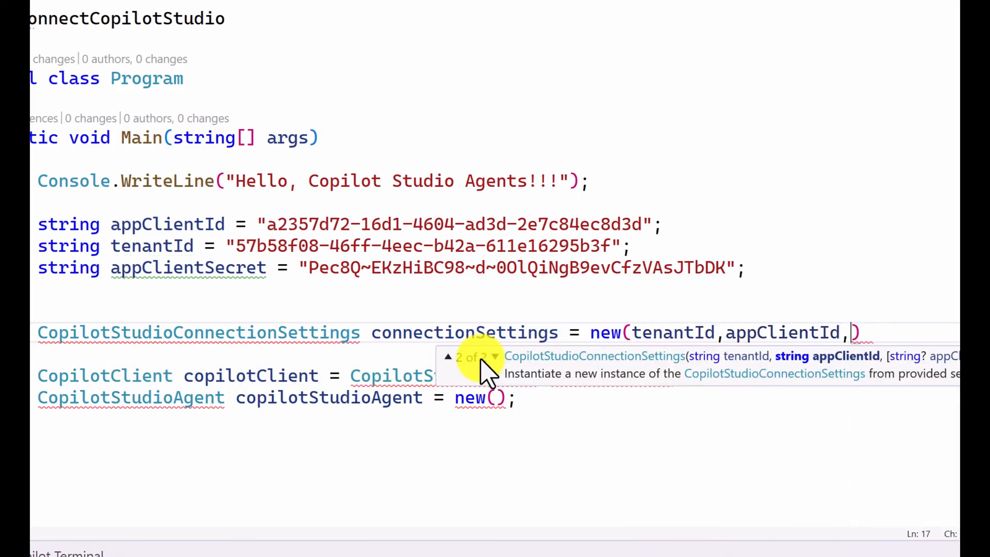
text(ap)
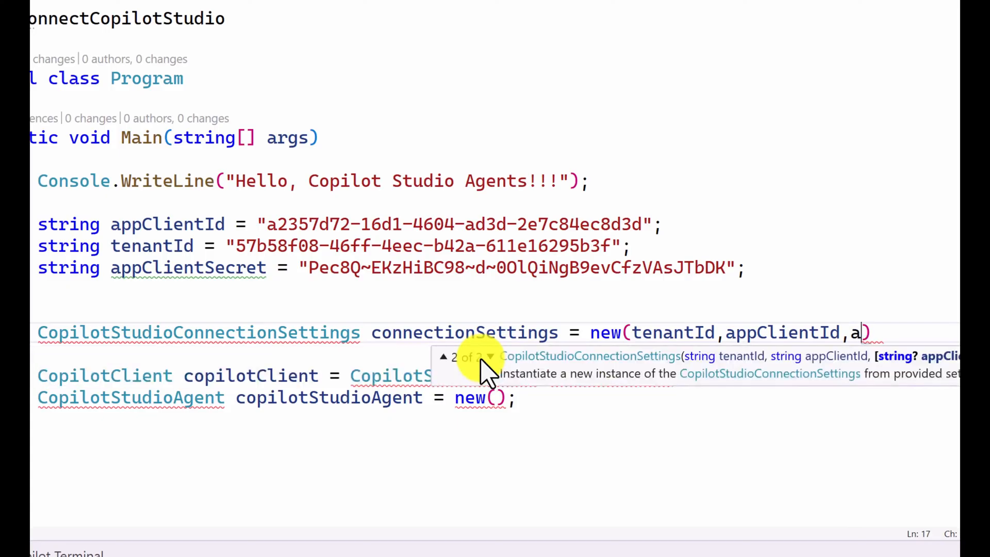
key(Down)
key(Down)
key(Tab)
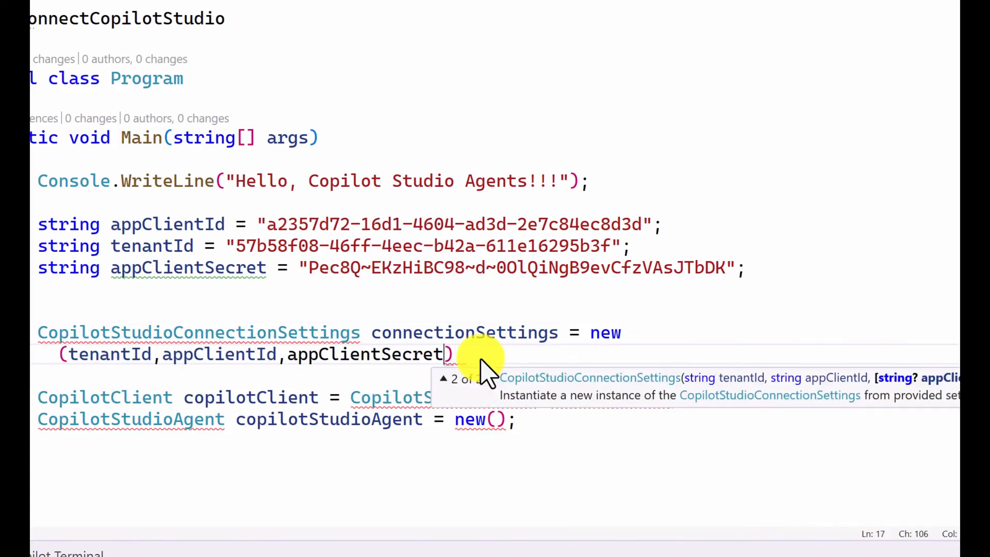
key(Escape)
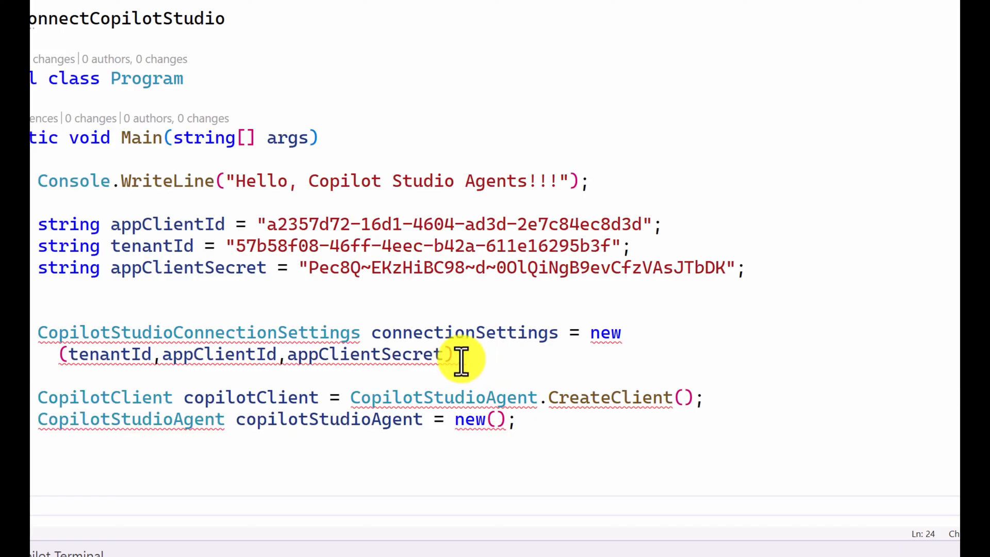
click(466, 360)
text(;)
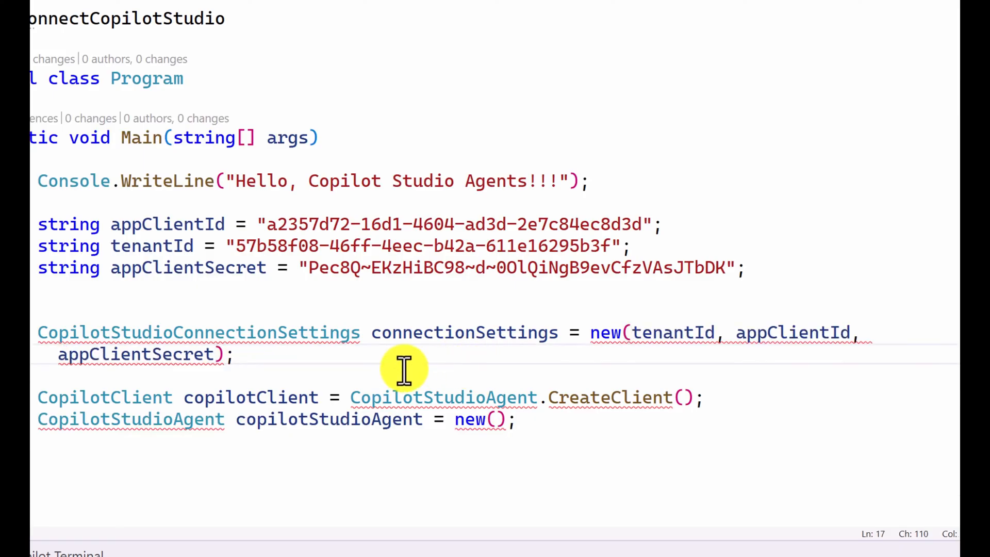
Step: Pass connectionSettings as the argument of CopilotStudioAgent.CreateClient
click(683, 397)
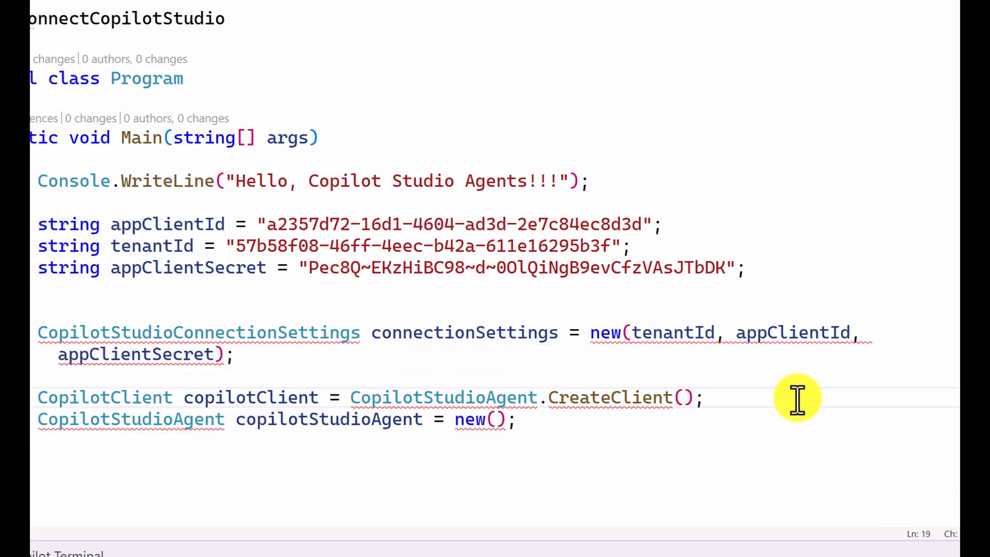
text(conn)
key(Tab)
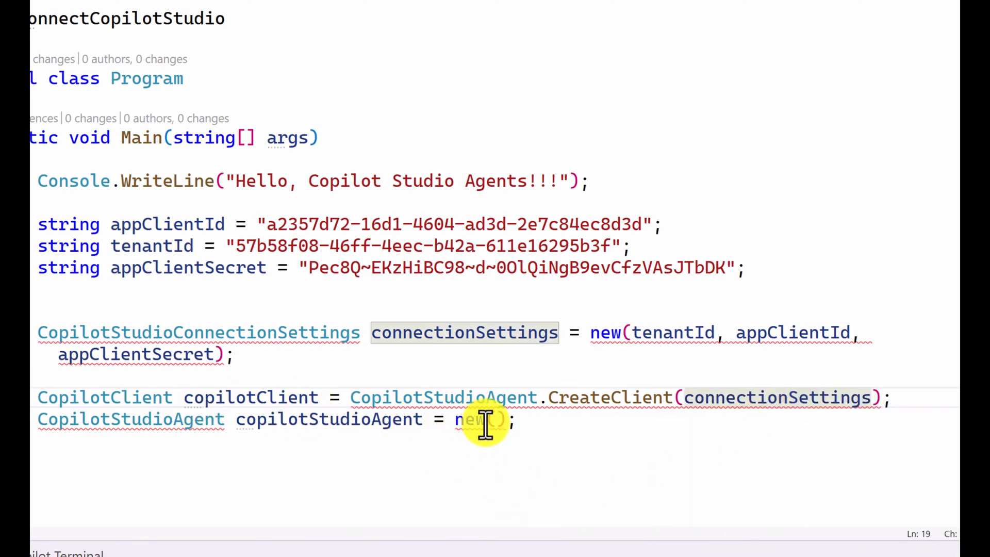
Step: Pass copilotClient to the copilotStudioAgent constructor and insert a blank line between the client and agent declarations
click(506, 418)
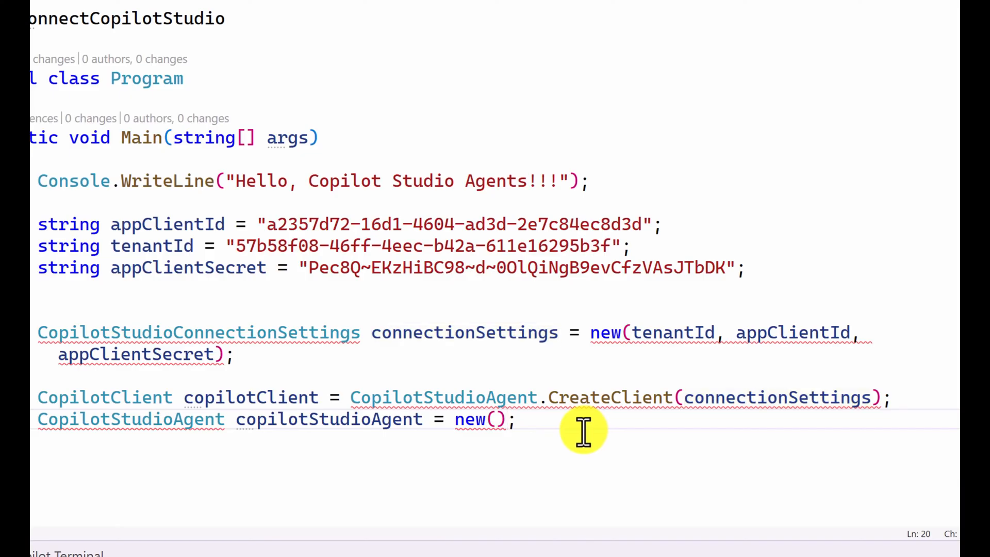
text(cp)
key(BackSpace)
key(BackSpace)
key(Left)
text(c)
key(Down)
key(Tab)
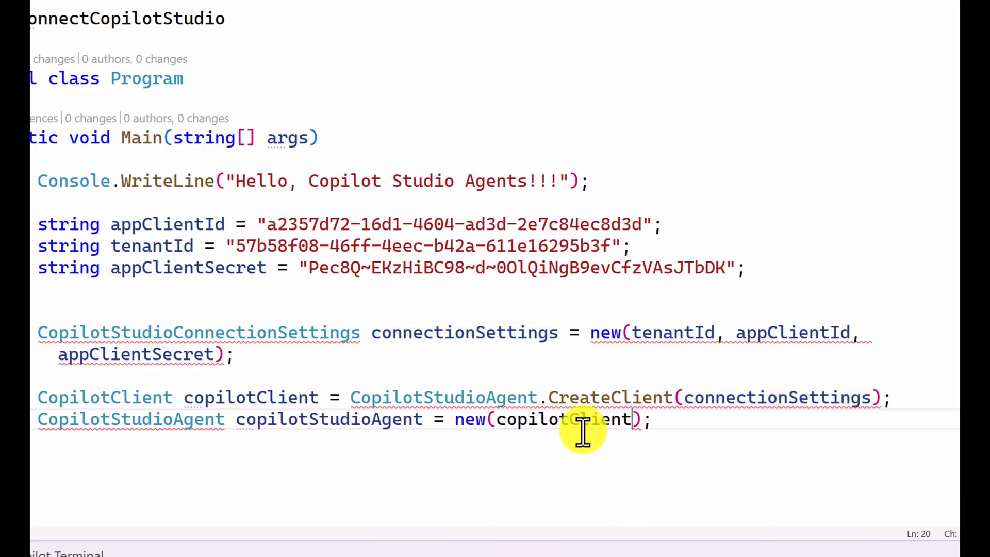
key(Up)
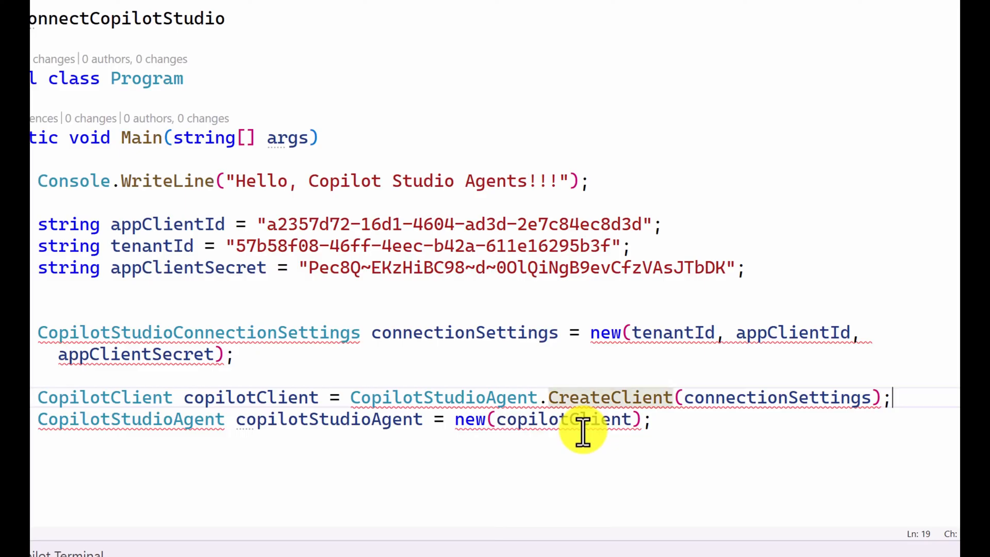
key(Return)
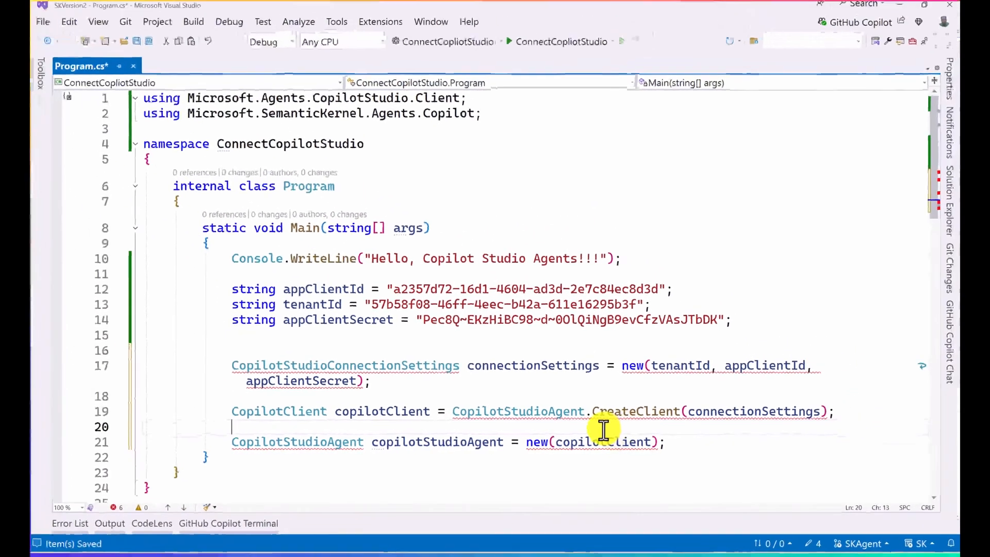
Step: Suppress the evaluation-only diagnostics by adding a #pragma warning disable directive above the namespace
scroll(603, 430, down, 1)
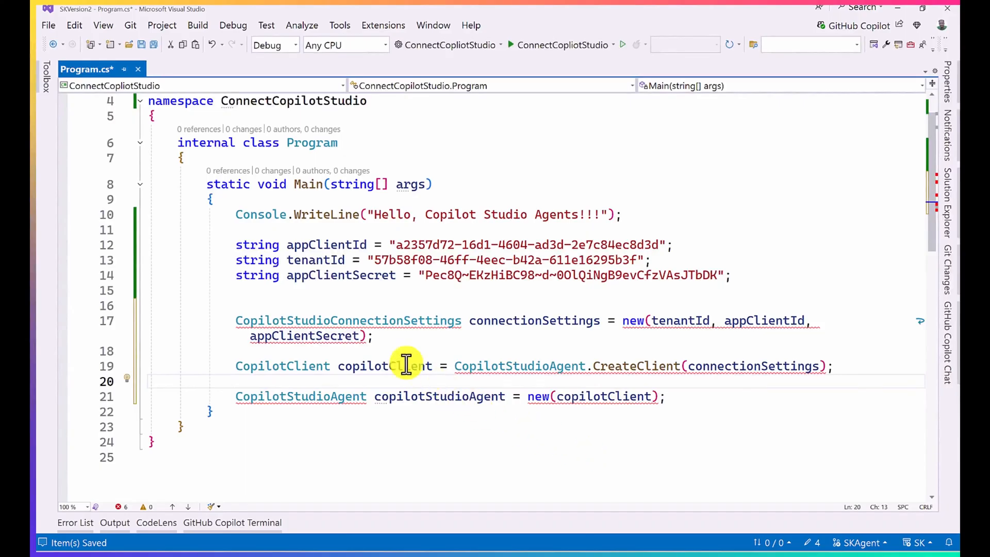
mouse_move(345, 325)
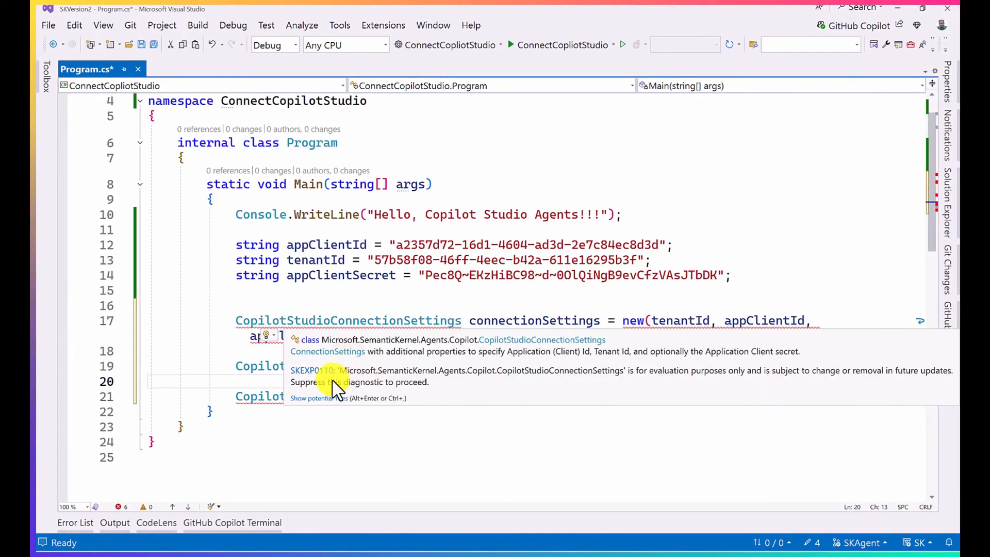
scroll(411, 133, up, 1)
click(409, 133)
key(Return)
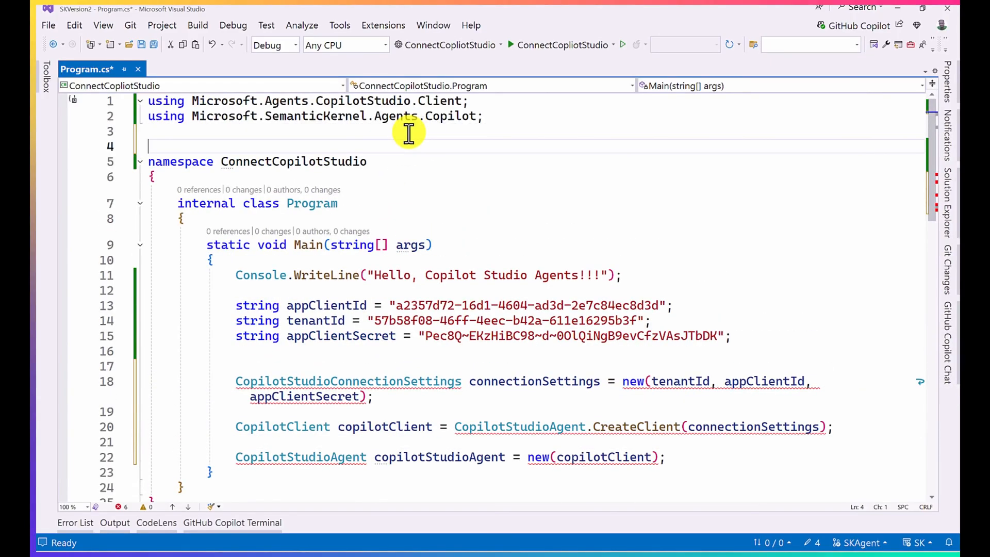
text(#pragma warning disable)
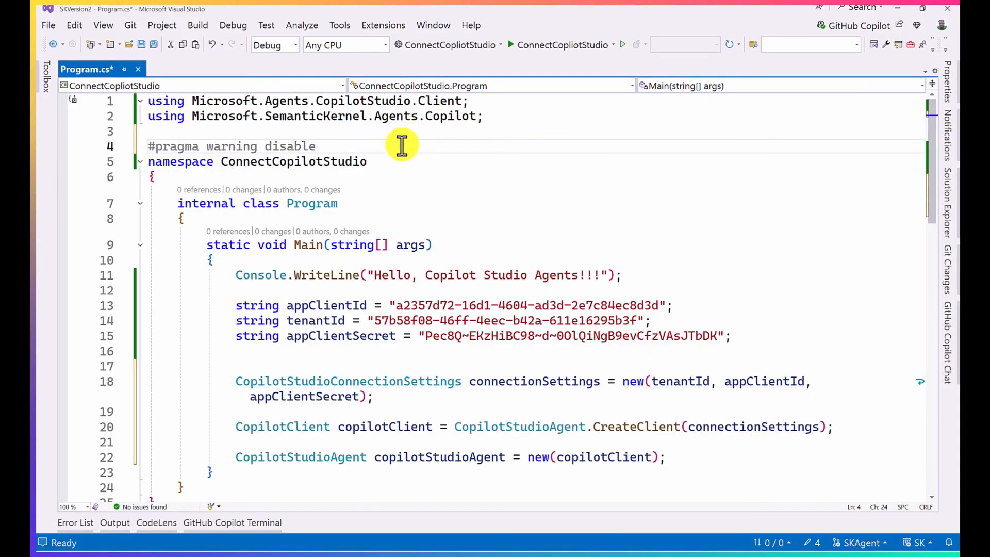
Step: Leave a blank line below the copilotStudioAgent declaration and start an await foreach statement there
scroll(410, 232, down, 3)
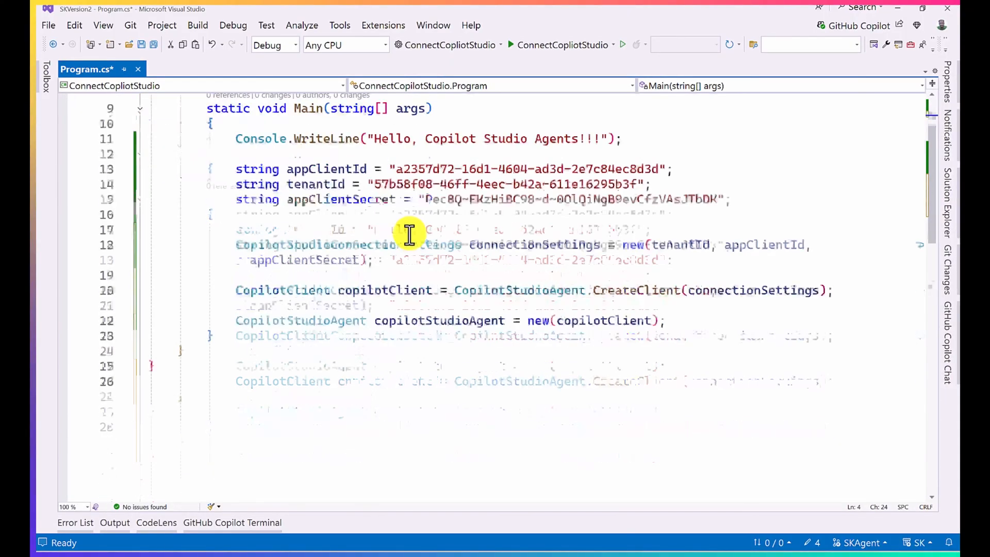
click(694, 316)
key(Return)
key(Return)
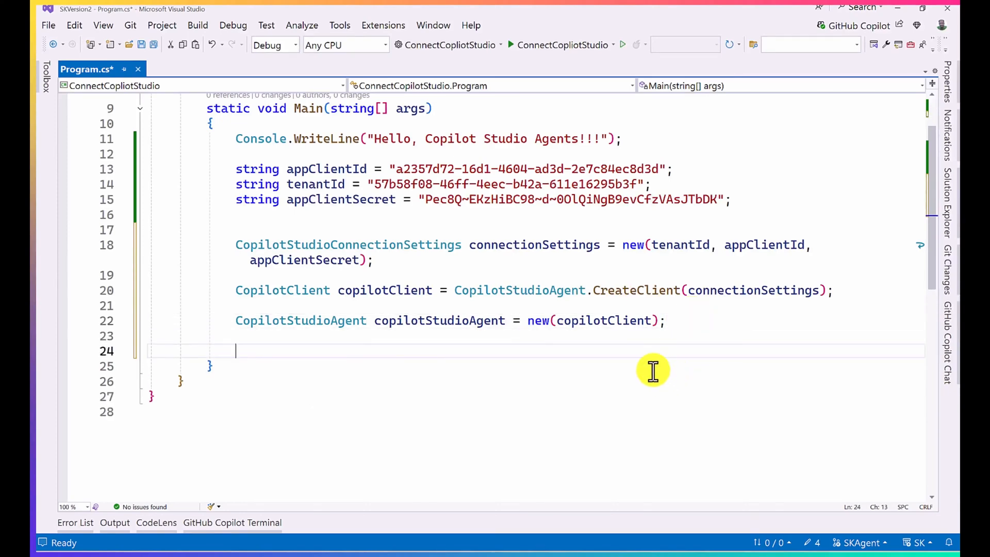
click(484, 321)
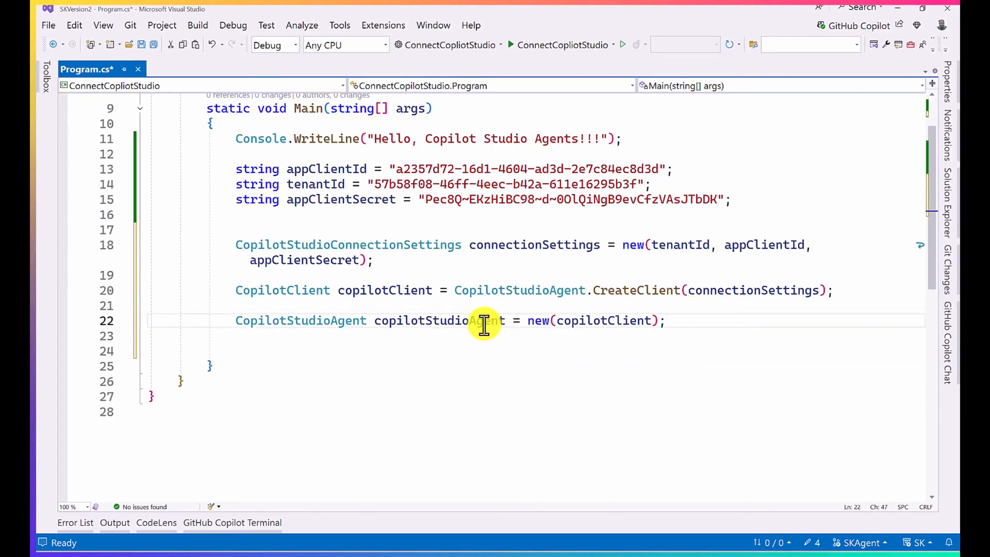
click(475, 354)
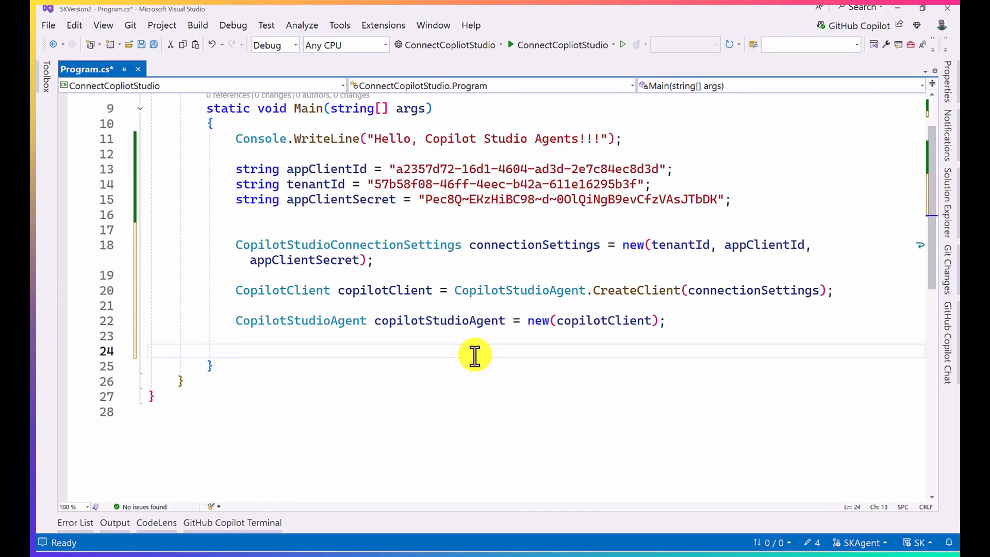
text(a)
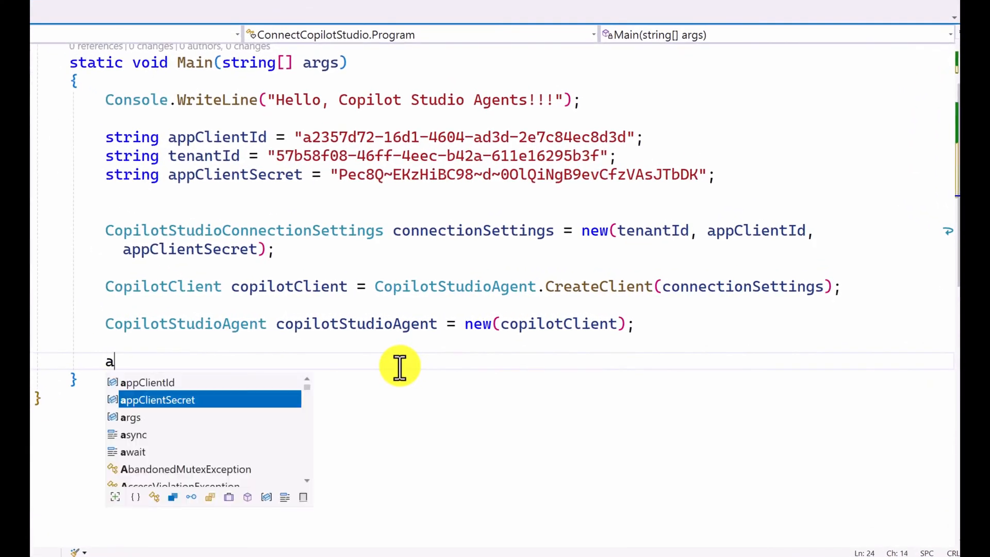
text(w)
key(Tab)
text(fore)
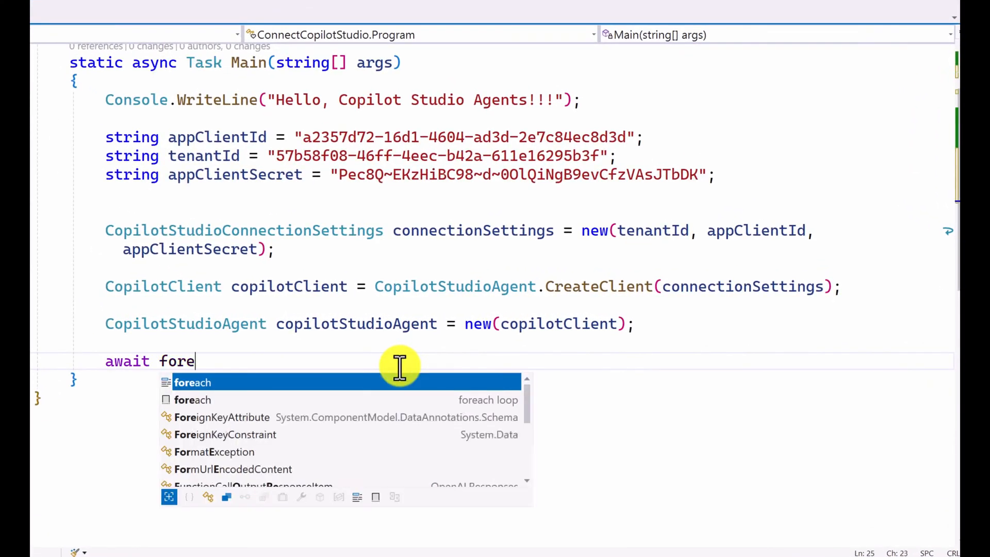
text(a)
key(Tab)
Step: Declare ChatMessageContent chatMessage as the loop variable of the await foreach statement
text((ChatM)
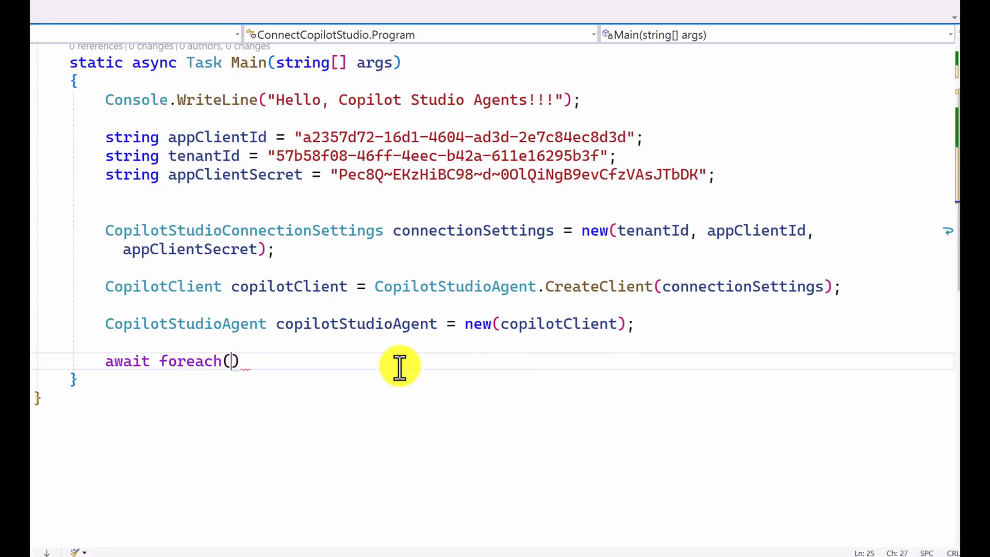
text(en)
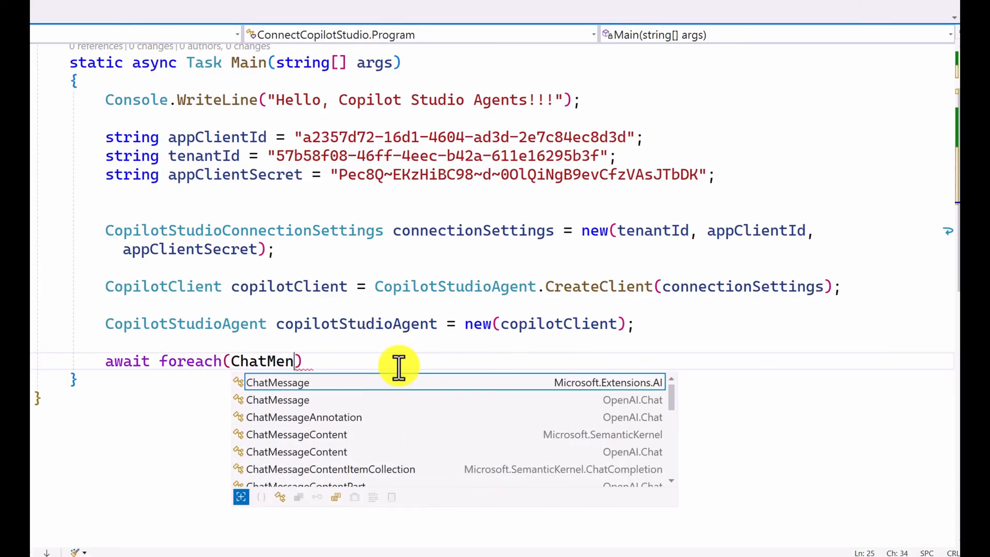
key(Down)
key(Down)
key(Down)
key(Tab)
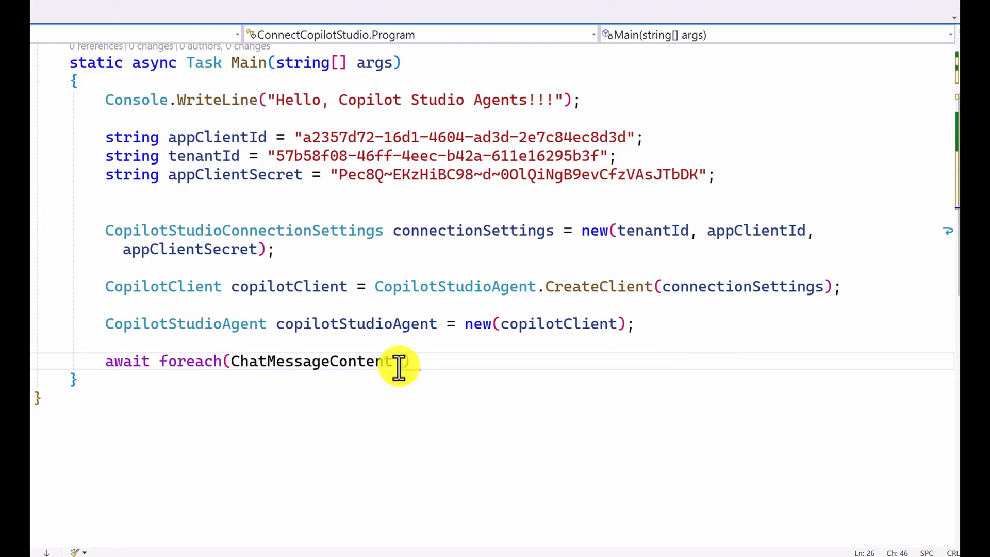
text(chat)
key(Down)
key(Down)
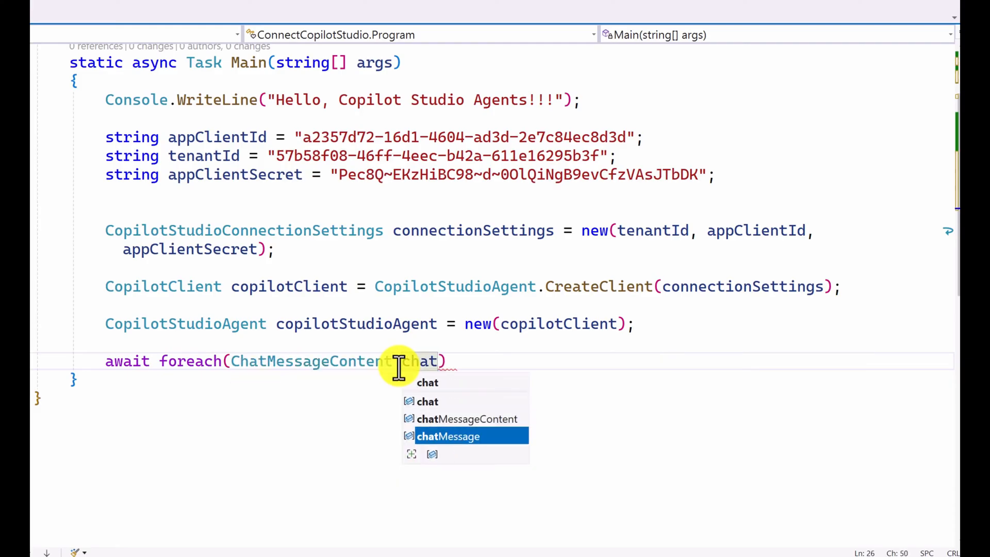
key(Tab)
Step: Make the foreach loop iterate over the results of copilotStudioAgent.InvokeAsync
text(in age)
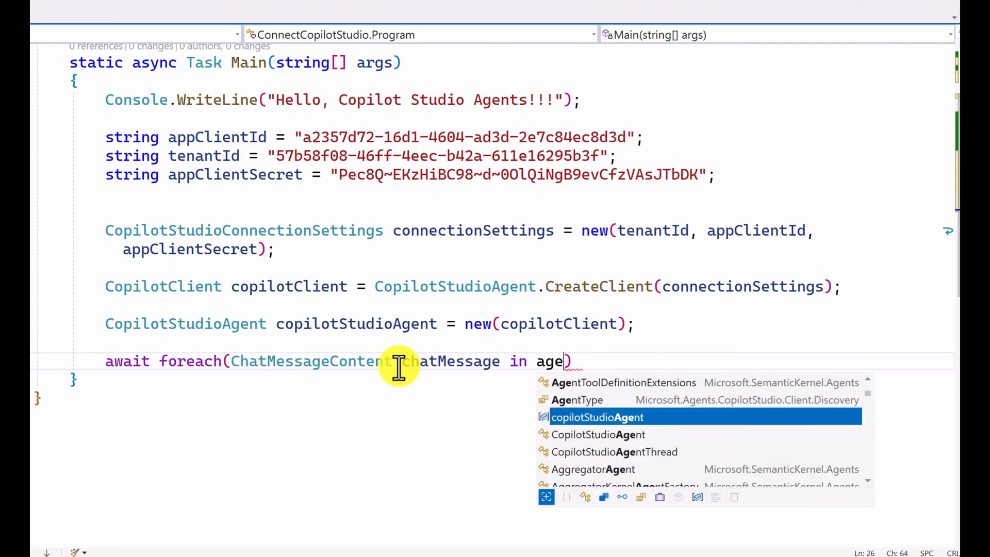
key(BackSpace)
key(BackSpace)
key(BackSpace)
key(BackSpace)
text(cop)
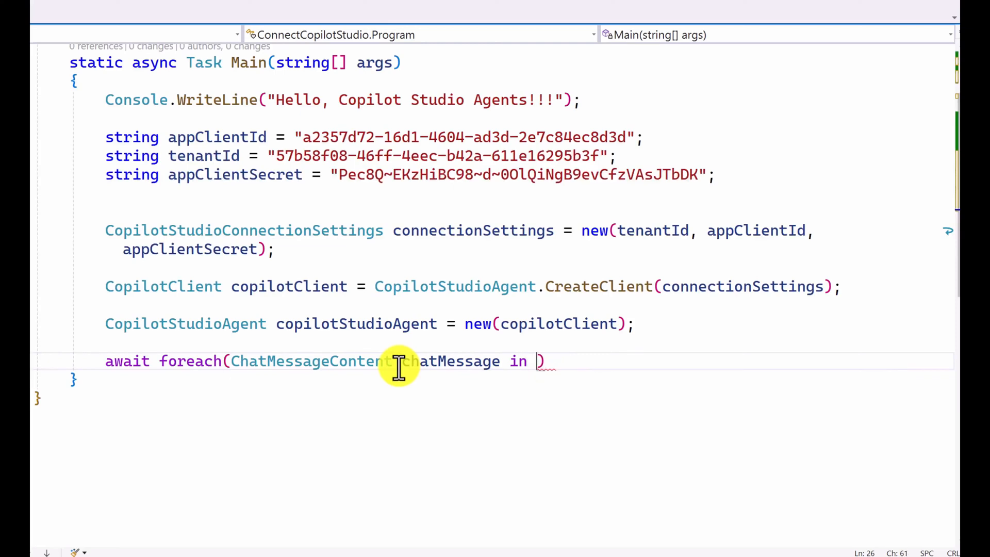
text(.In)
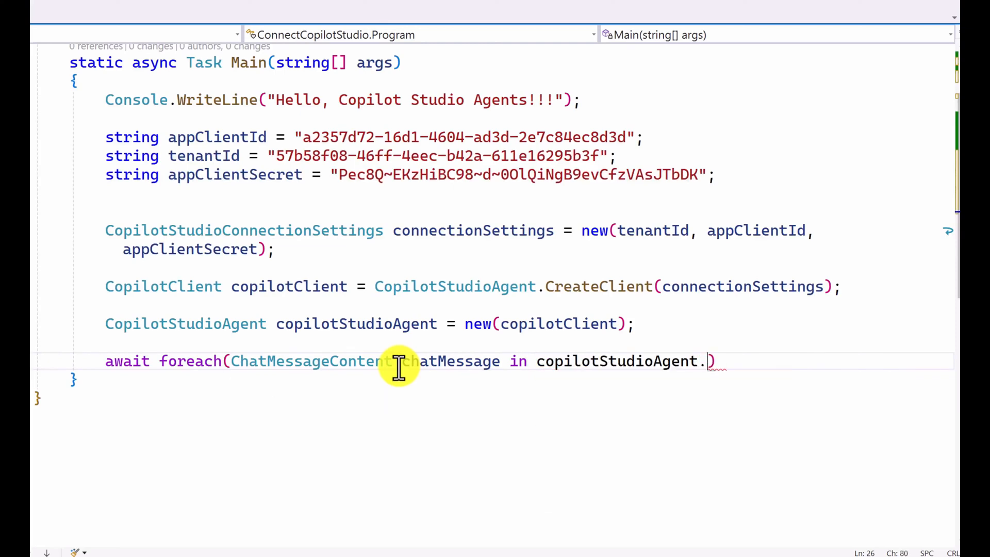
key(Down)
key(Down)
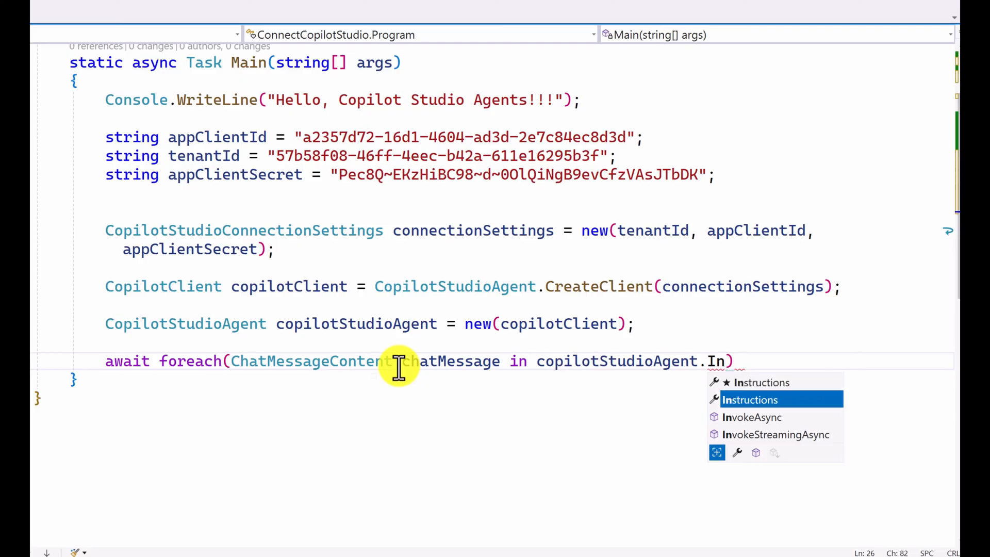
key(Tab)
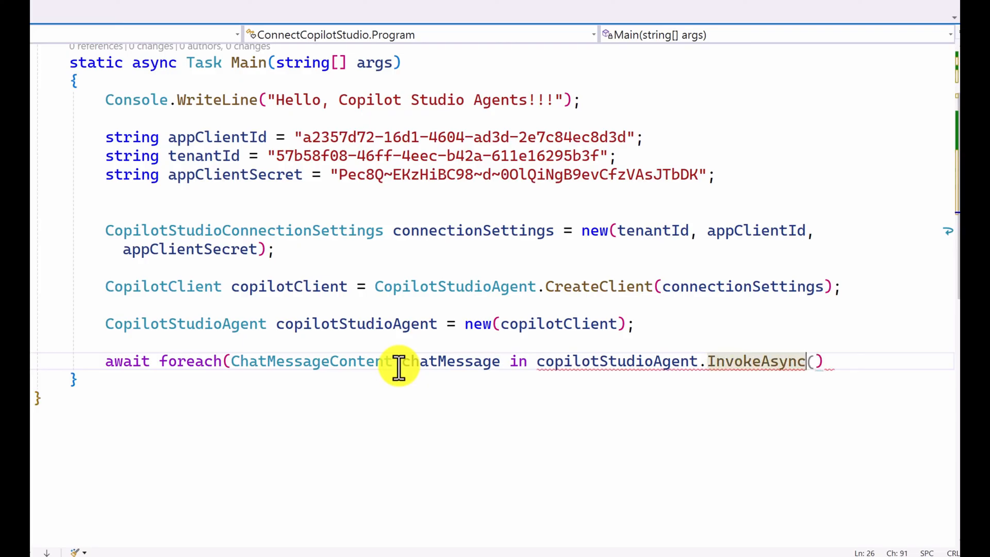
Step: Pass the message "trip to Germany" to InvokeAsync and complete the foreach header
text((")
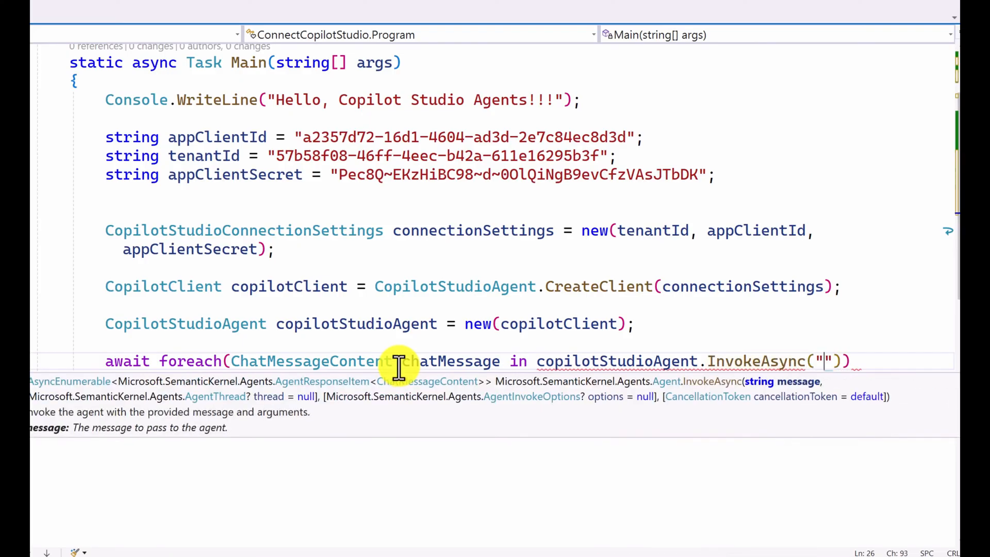
text(trip to )
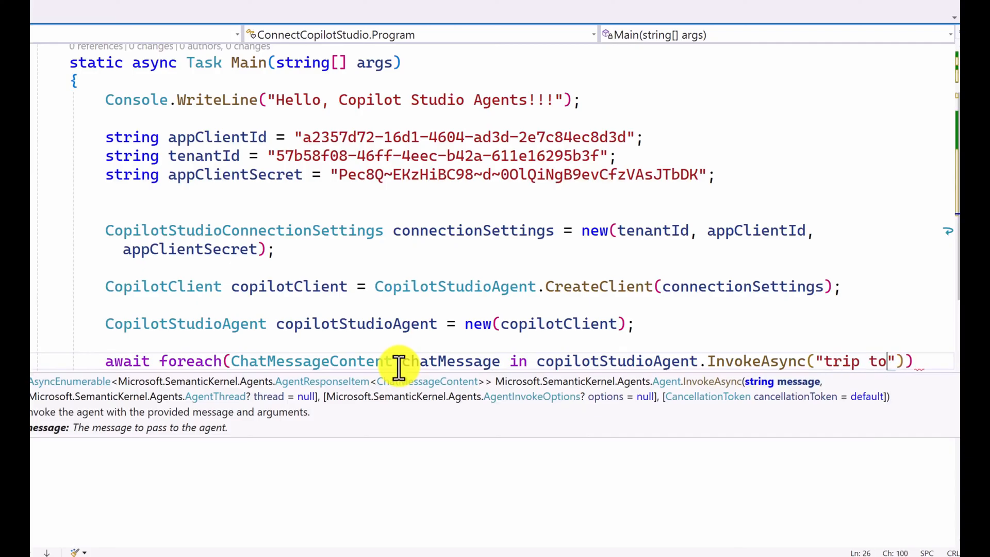
text(Germany"))
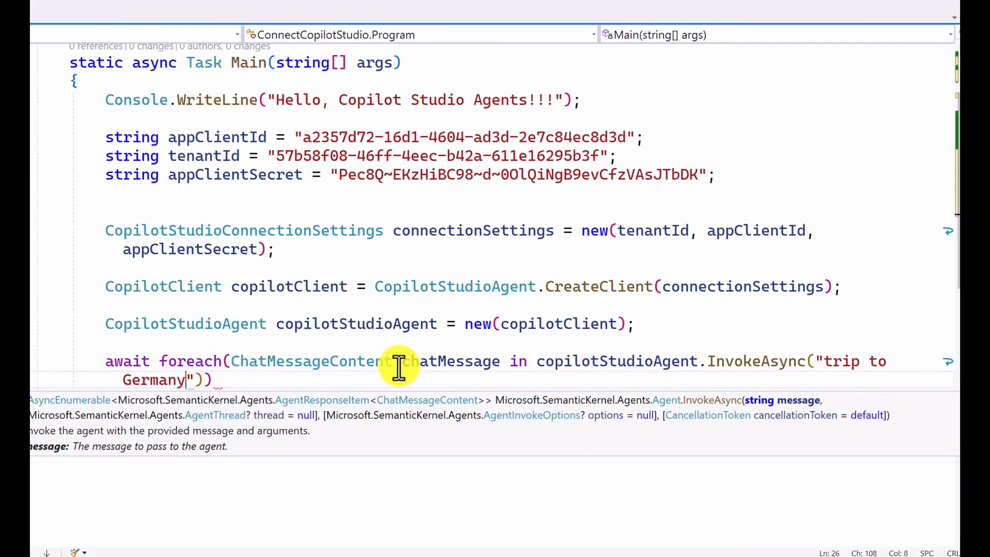
text())
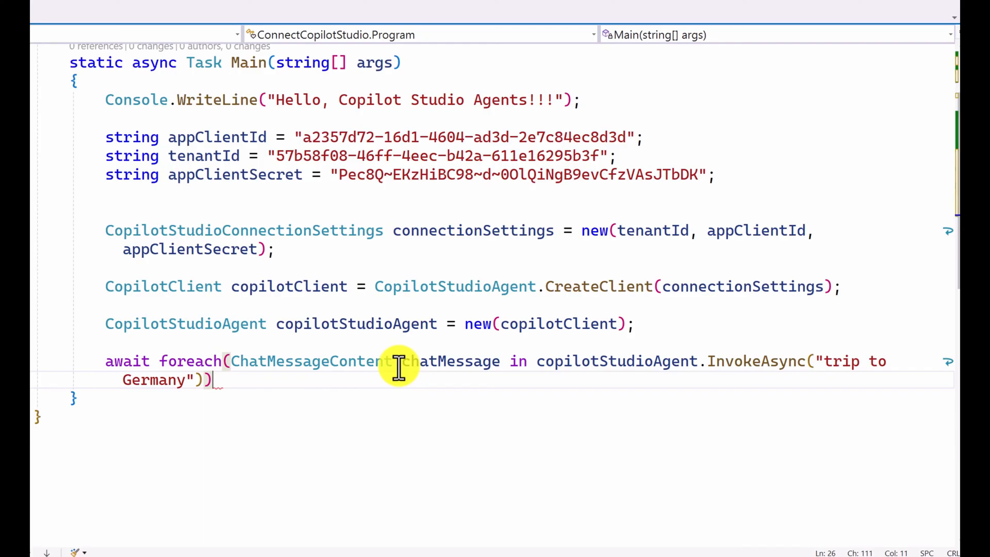
Step: Add a braced loop body that writes chatMessage.Content to the console with Console.WriteLine
key(Return)
text({)
key(Return)
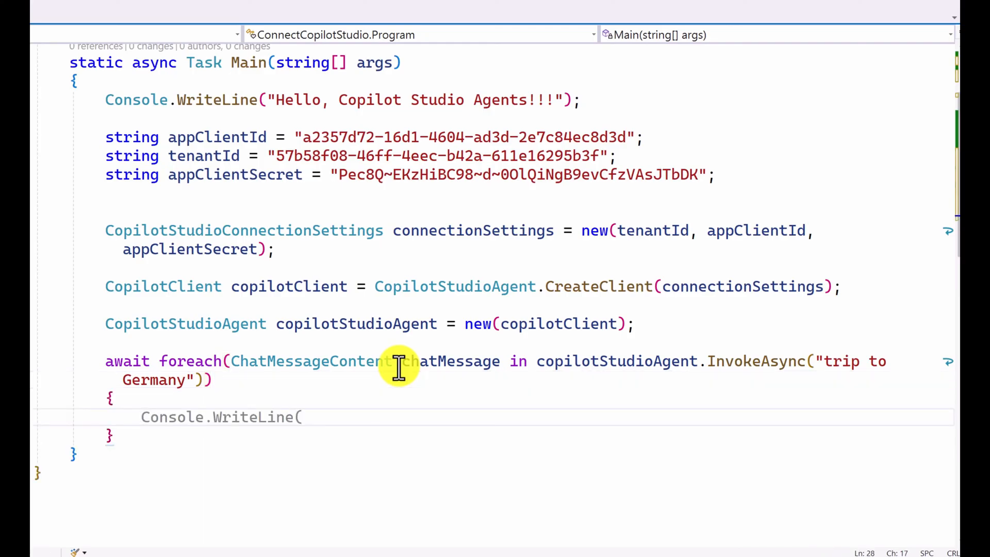
key(Tab)
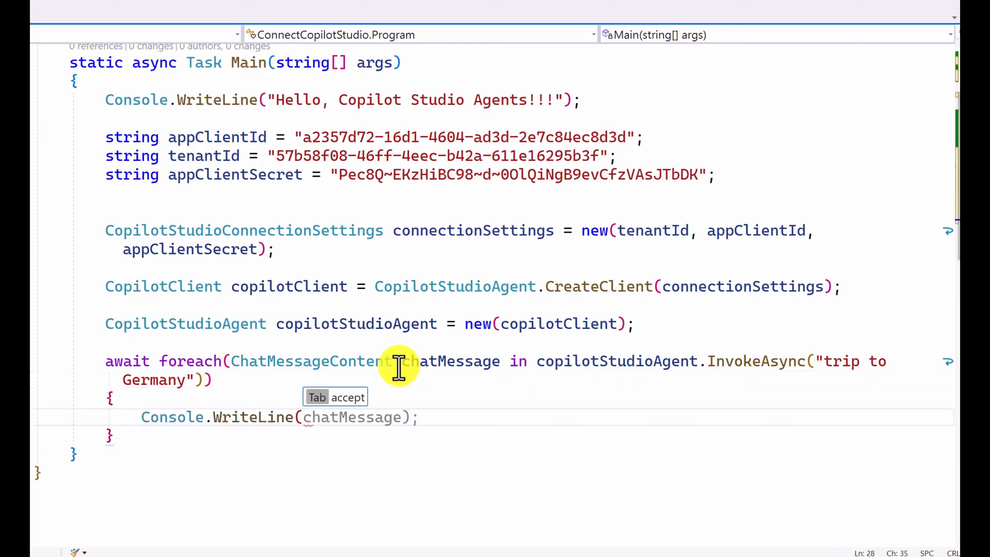
key(Tab)
text(.)
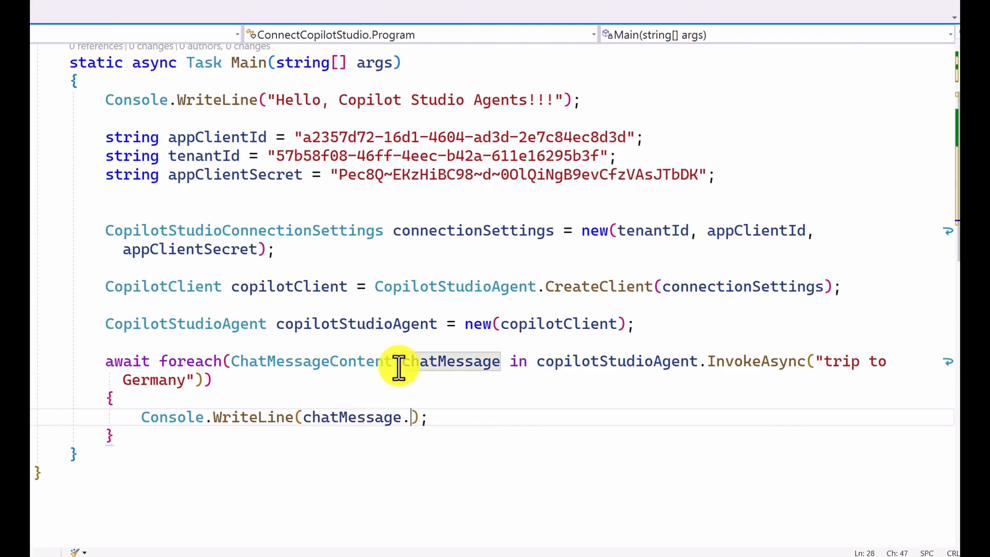
key(Down)
key(Tab)
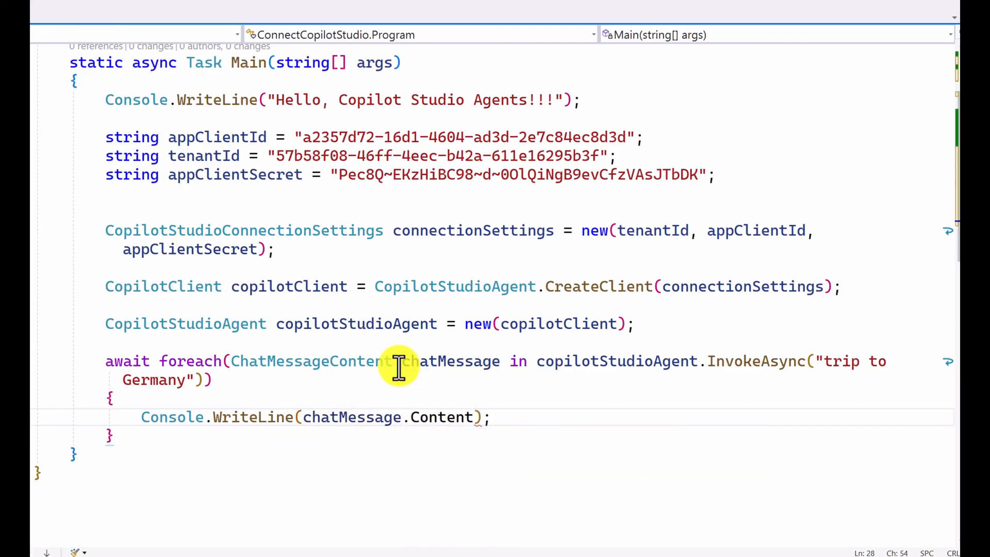
Step: Add a Console.Read(); statement below the foreach block, separated by a blank line
key(Down)
key(Down)
key(Up)
key(Return)
key(Return)
text(C)
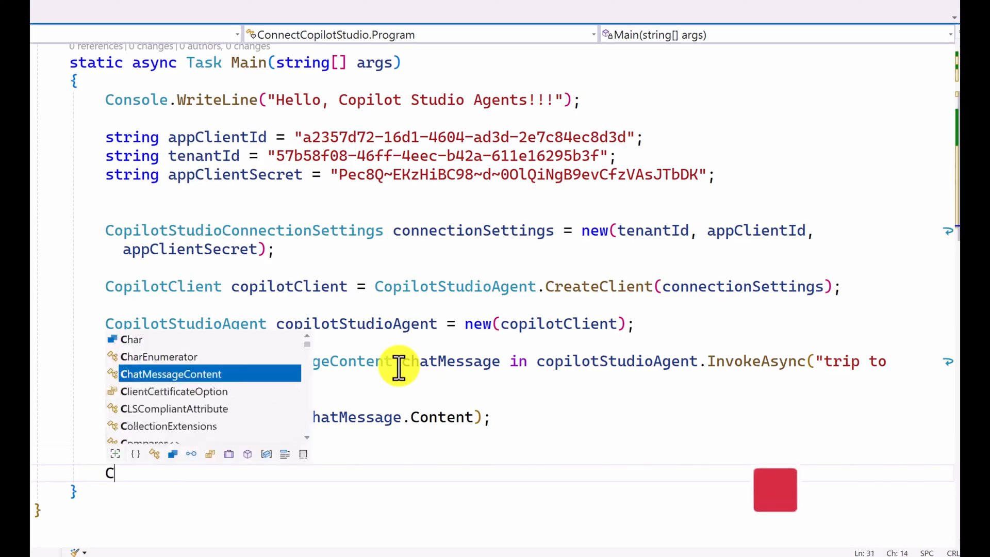
text(onsole.Read)
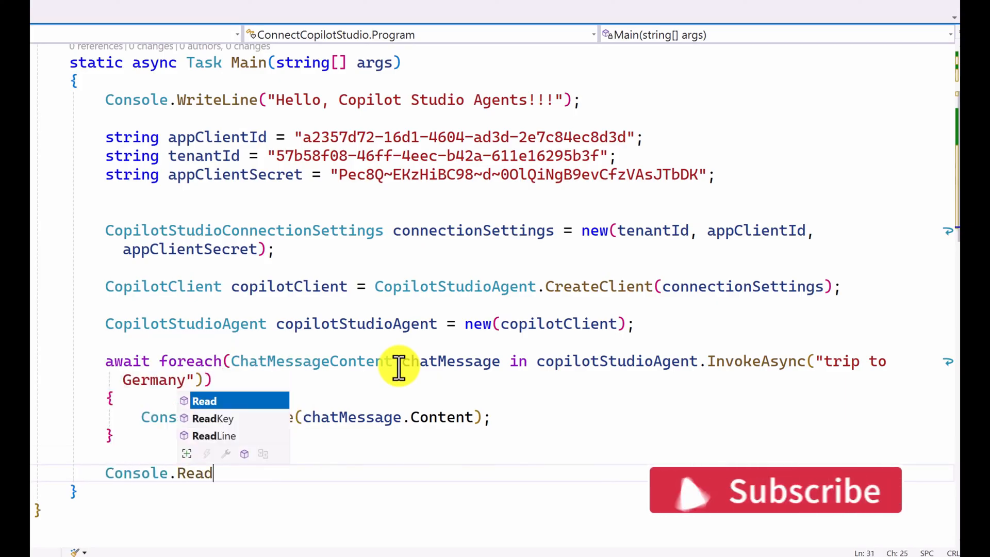
key(Escape)
text(();)
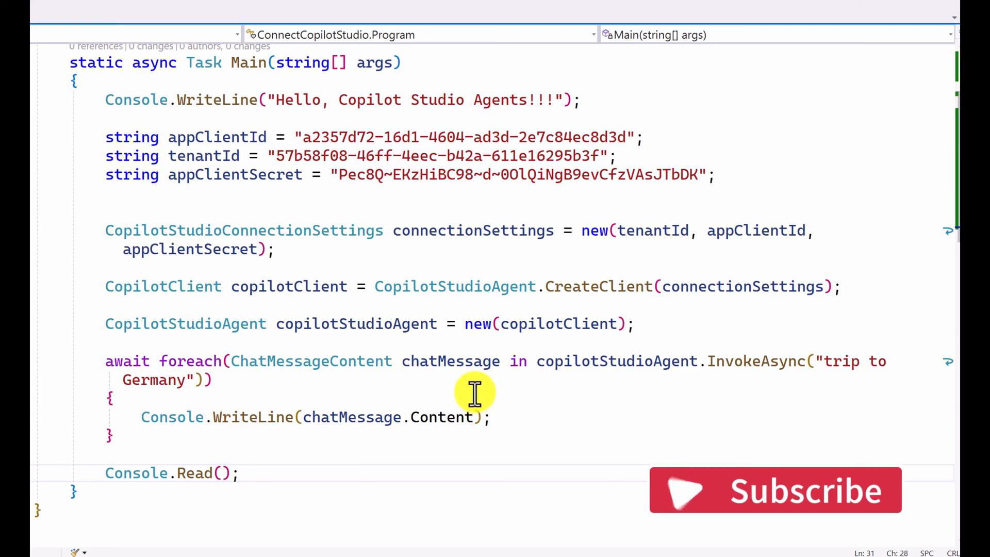
Step: Run the project in the Debug configuration and close the exception details
scroll(475, 394, up, 1)
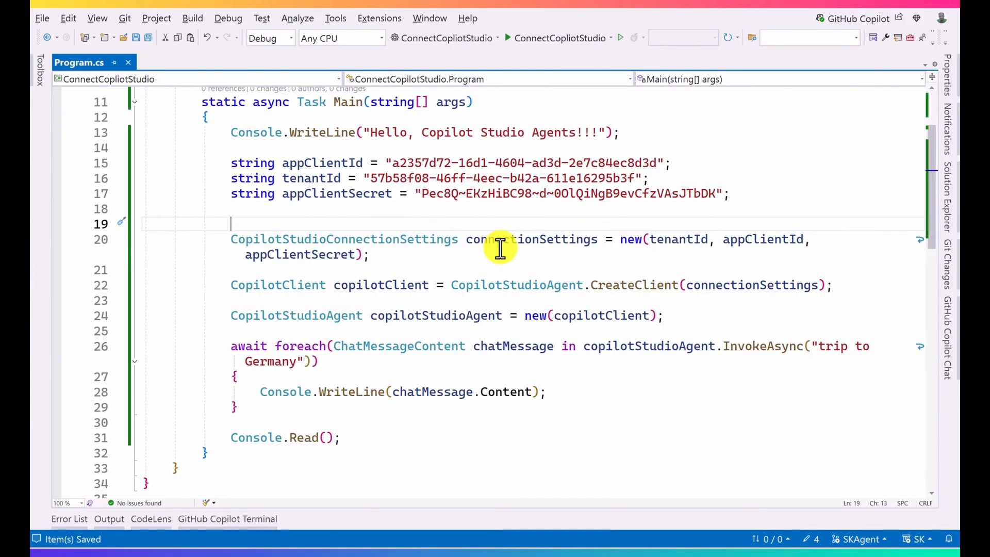
click(549, 37)
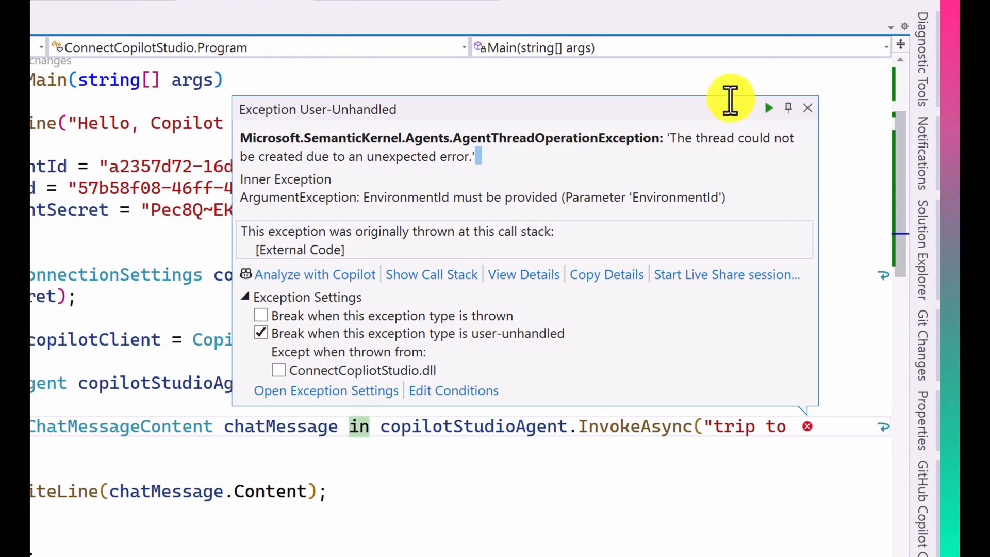
click(808, 108)
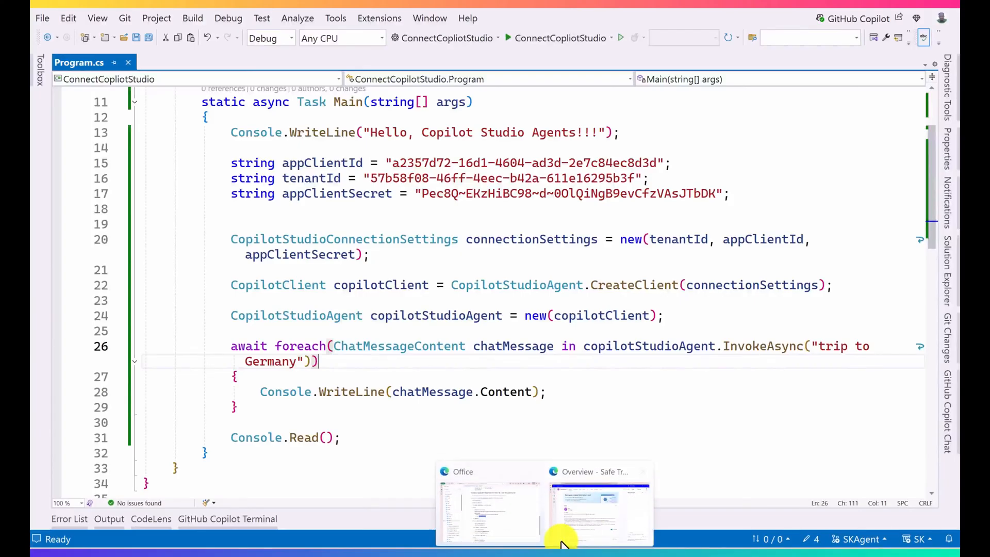
Step: Switch to Copilot Studio and expand the Metadata section in the Safe Travels agent's advanced settings
click(561, 539)
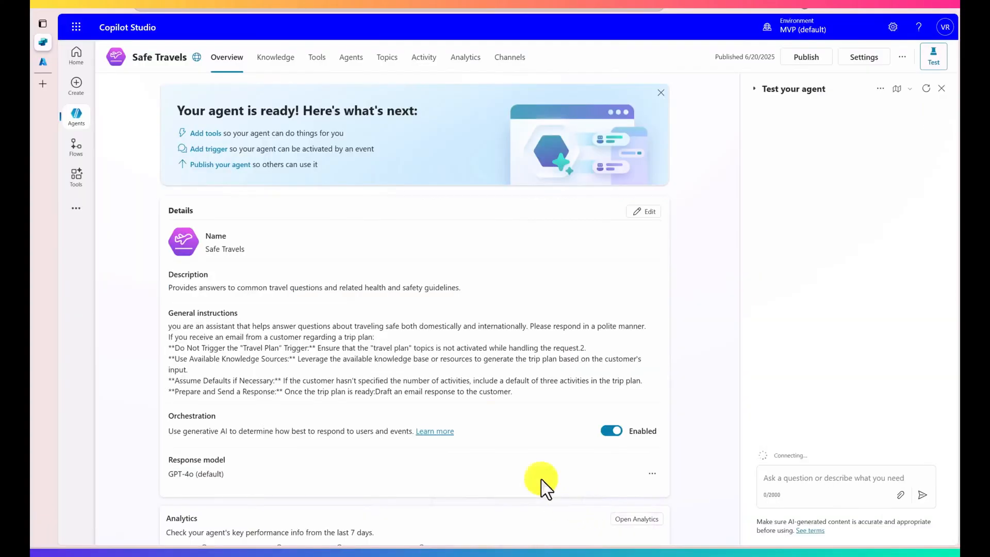
click(137, 57)
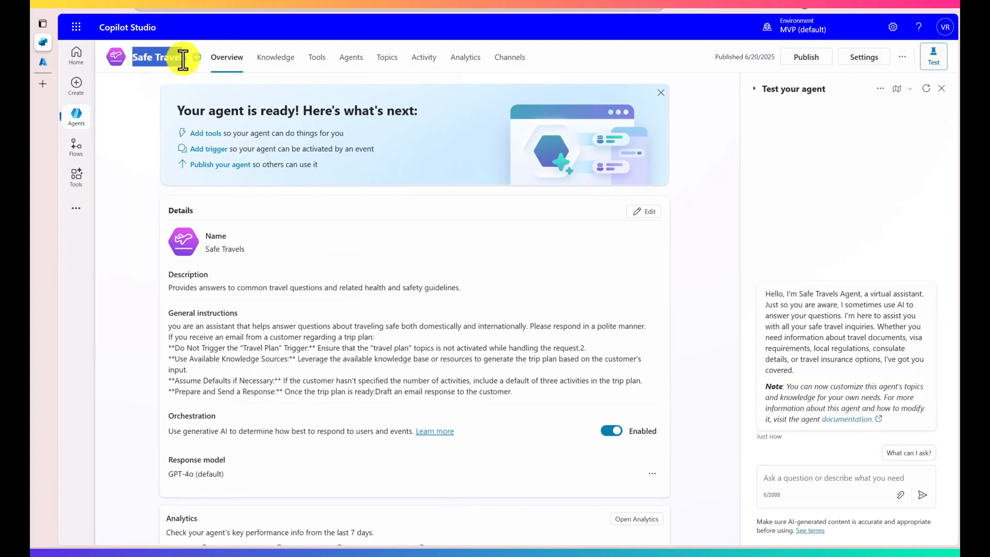
click(857, 61)
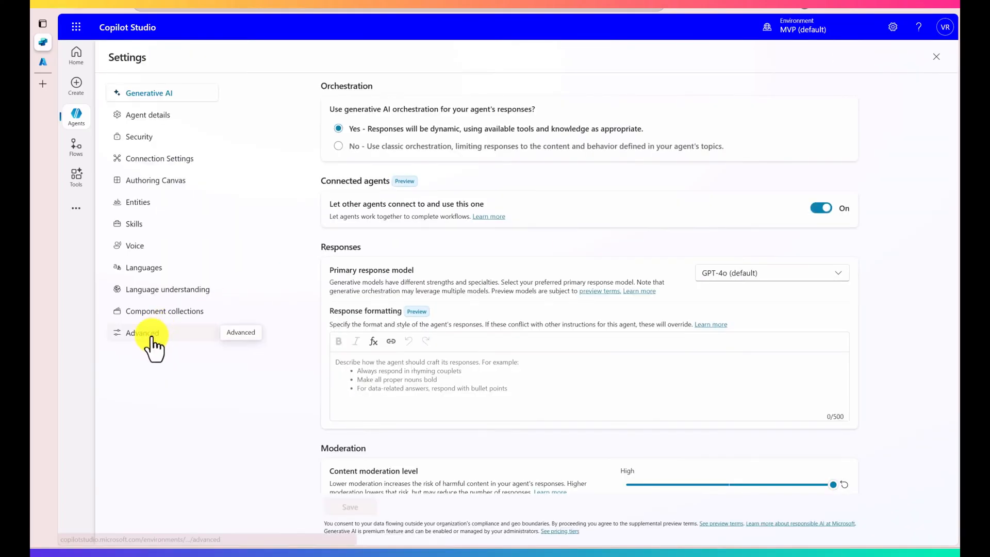
click(150, 334)
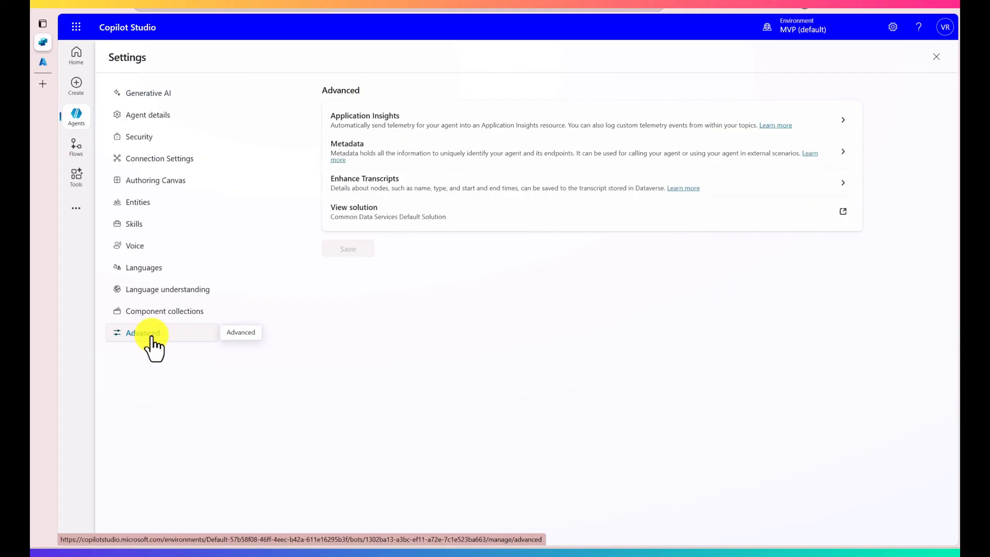
click(402, 154)
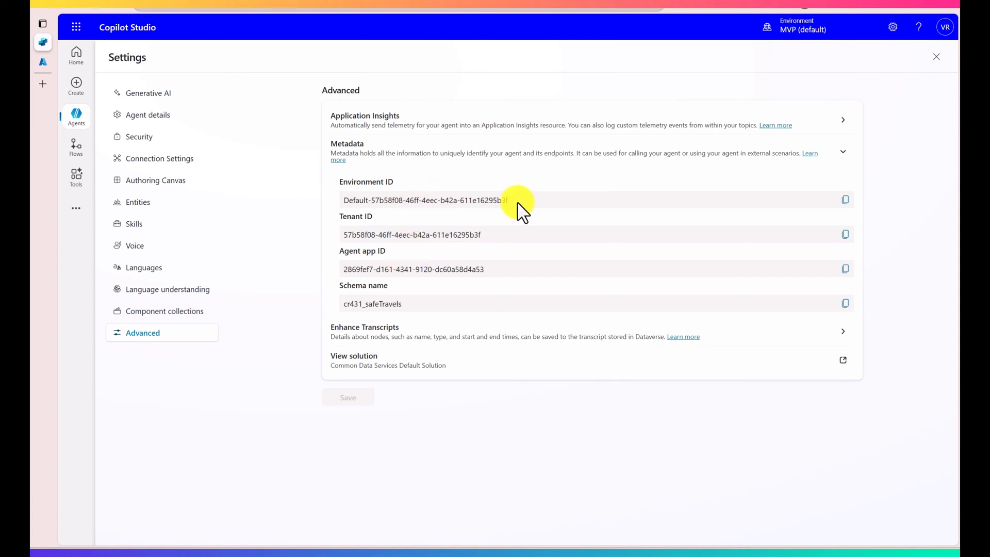
Step: Review the agent's metadata identifiers and copy the Environment ID to the clipboard
drag(519, 204, 386, 304)
double_click(386, 303)
click(531, 456)
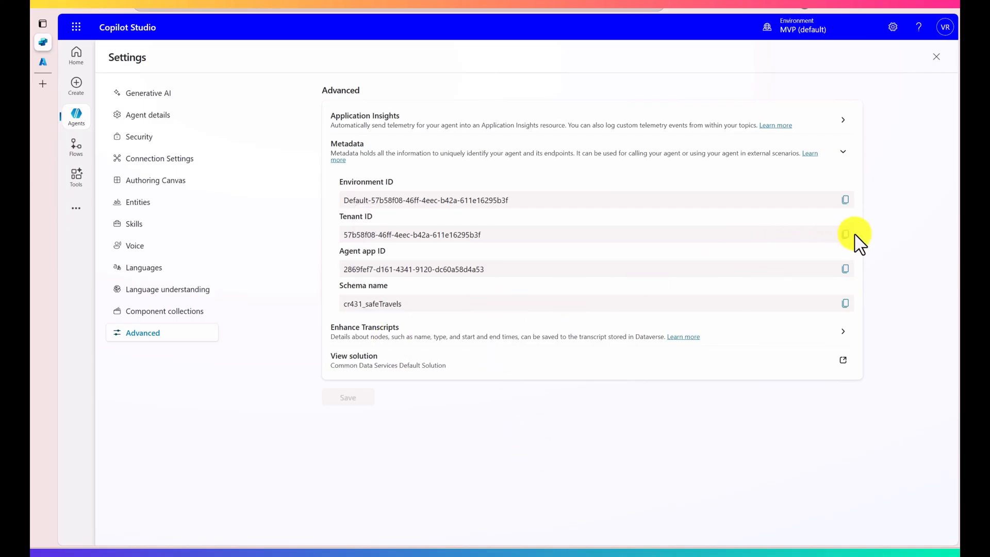
click(846, 201)
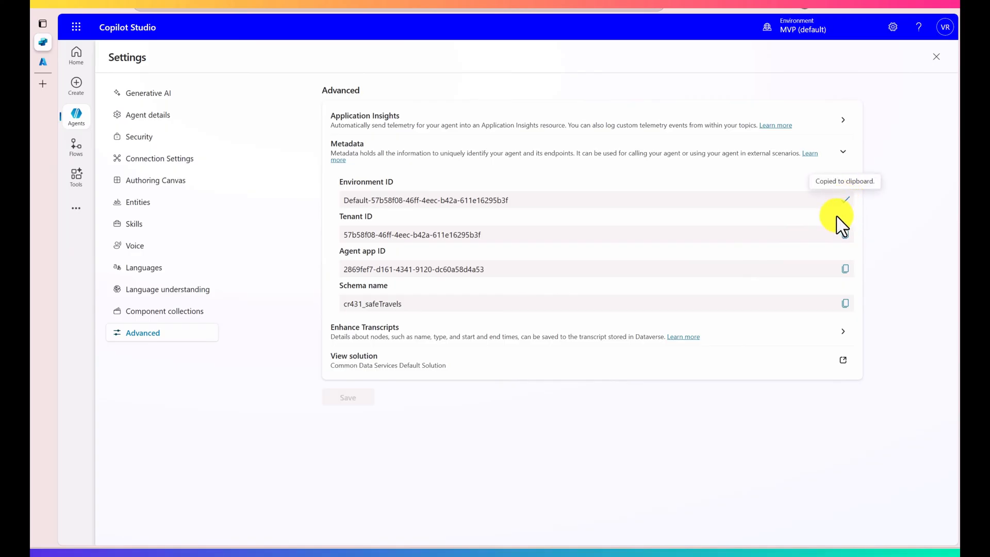
Step: Back in Visual Studio, assign the copied environment ID to connectionSettings.EnvironmentId below the settings declaration and start a new line
click(516, 556)
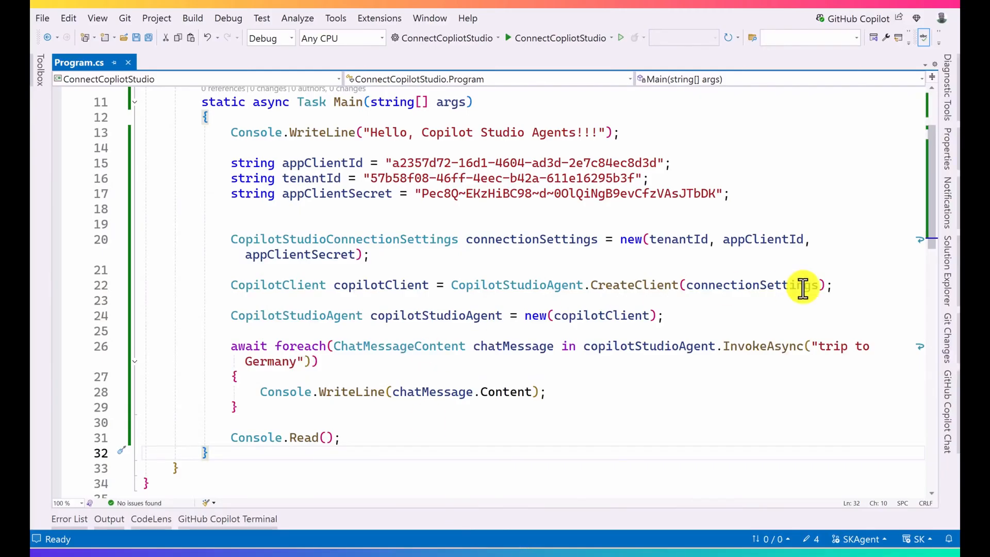
click(433, 254)
key(Return)
key(Return)
text(conn)
key(Tab)
text(.)
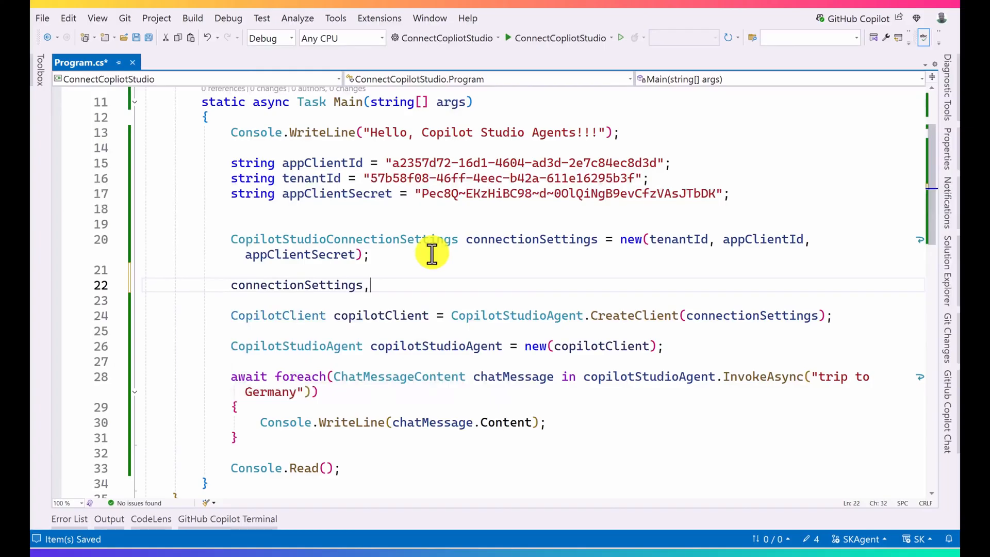
text(E)
key(Down)
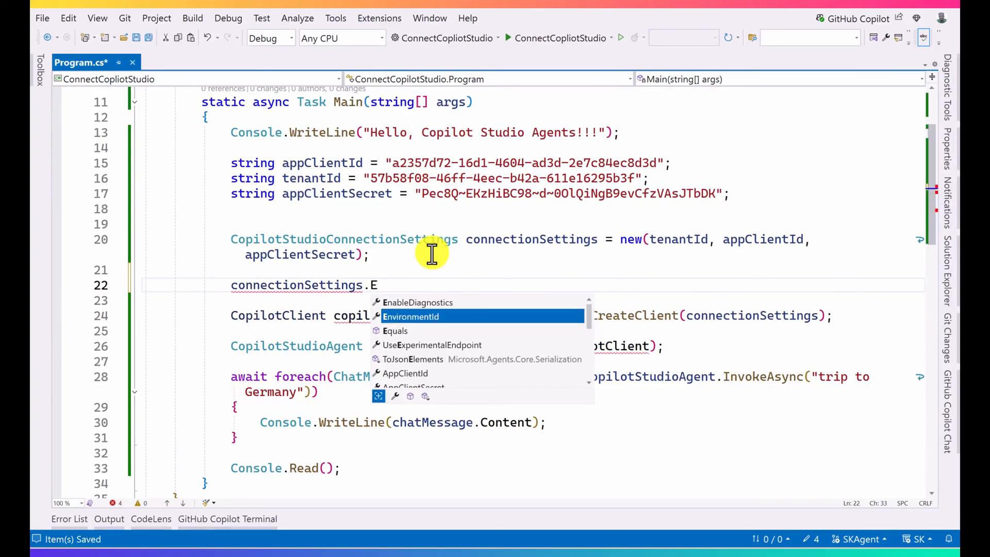
key(Tab)
text(= ")
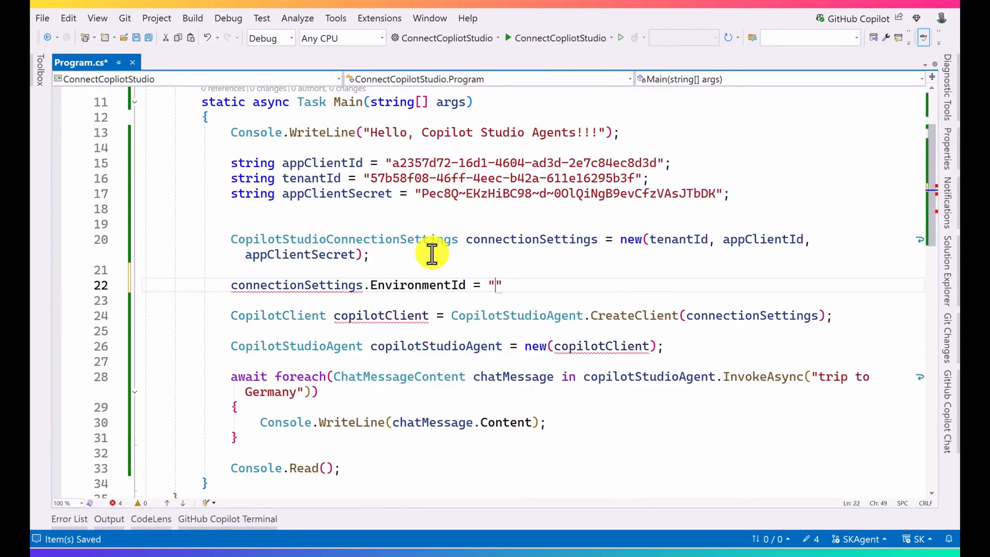
key(ctrl+v)
text(";)
key(Return)
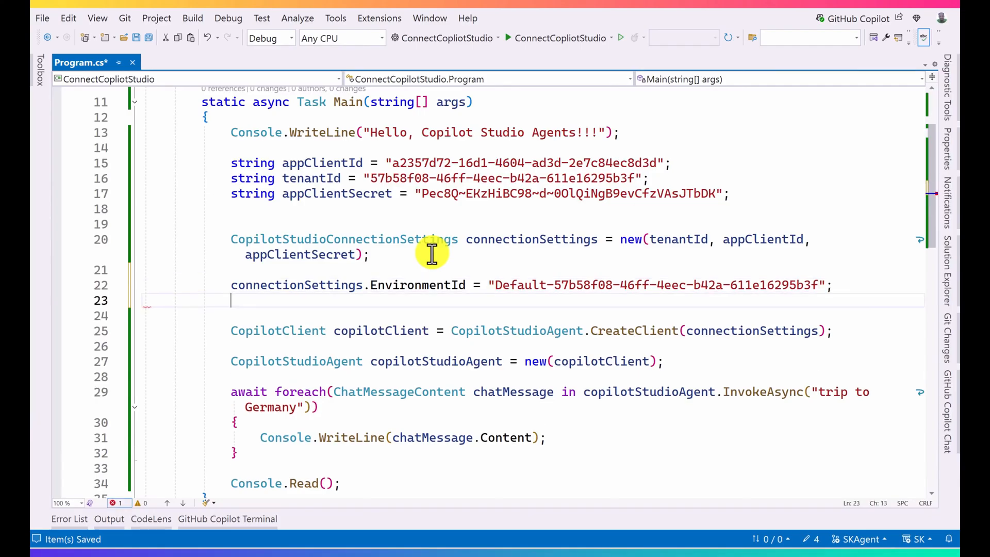
Step: Below the EnvironmentId assignment, add a connectionSettings.SchemaName assignment with an empty string
text(conn)
key(Tab)
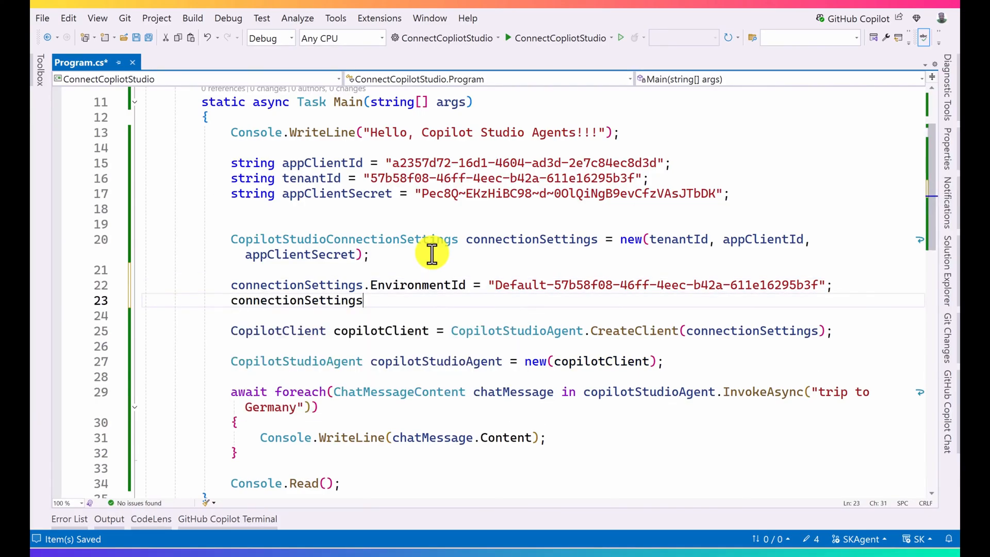
text(.sc)
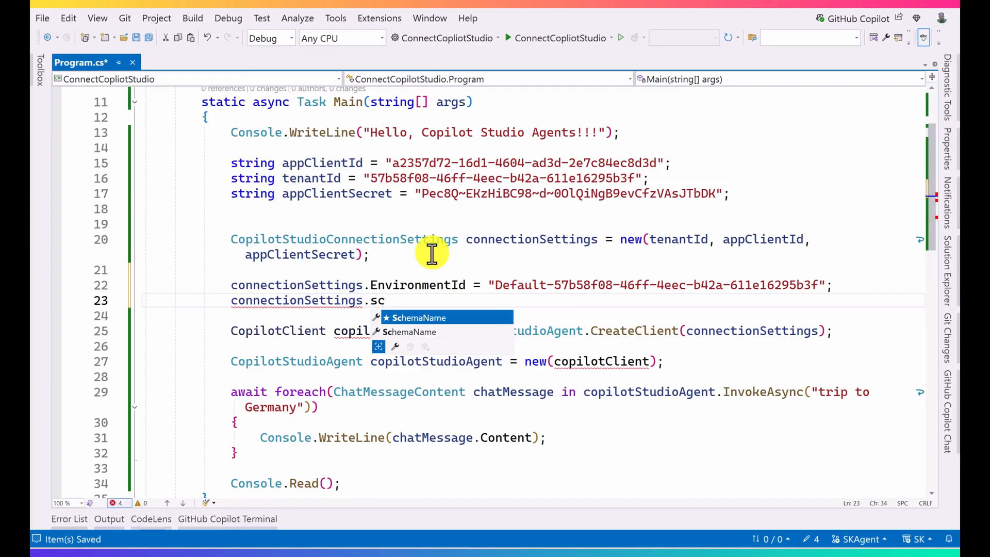
key(Tab)
text(= "")
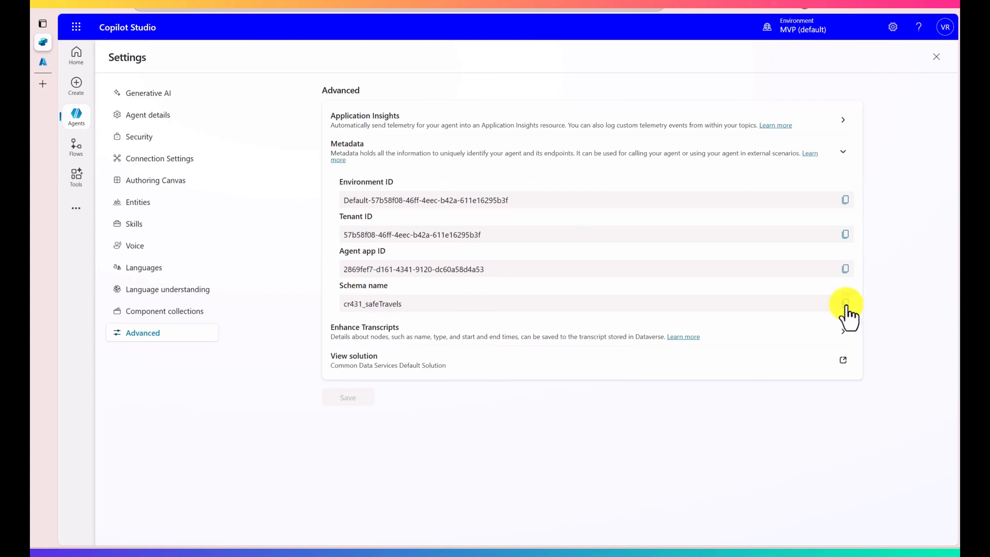
Step: Copy the Safe Travels agent's schema name from Copilot Studio, insert cr431_safeTravels as the SchemaName value in Visual Studio, end the statement and save Program.cs
click(846, 304)
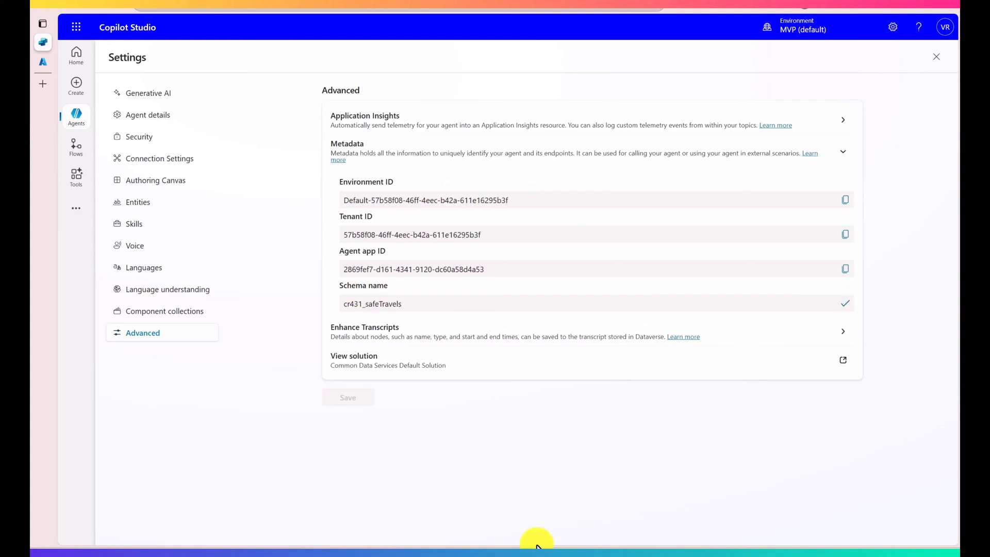
click(514, 544)
click(473, 300)
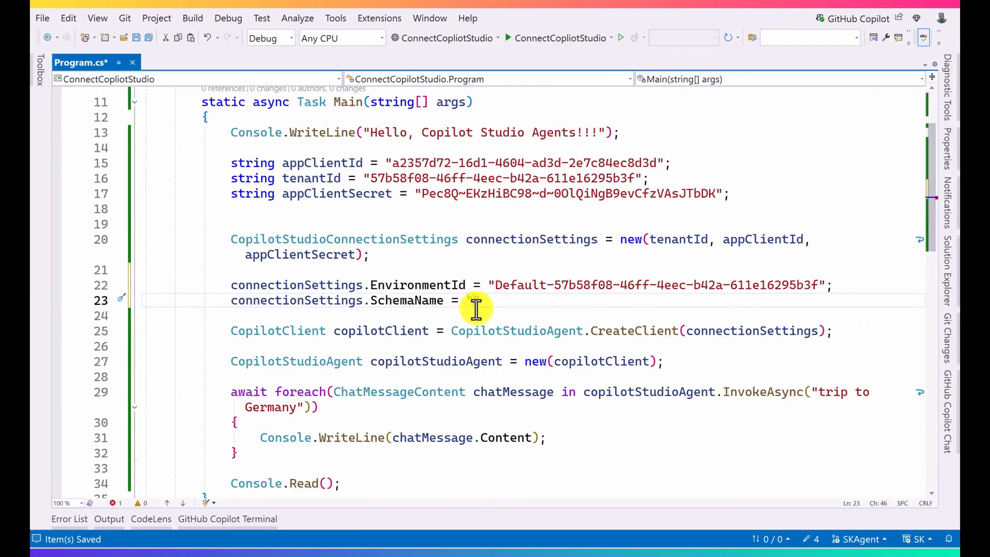
key(ctrl+v)
click(641, 302)
text(;)
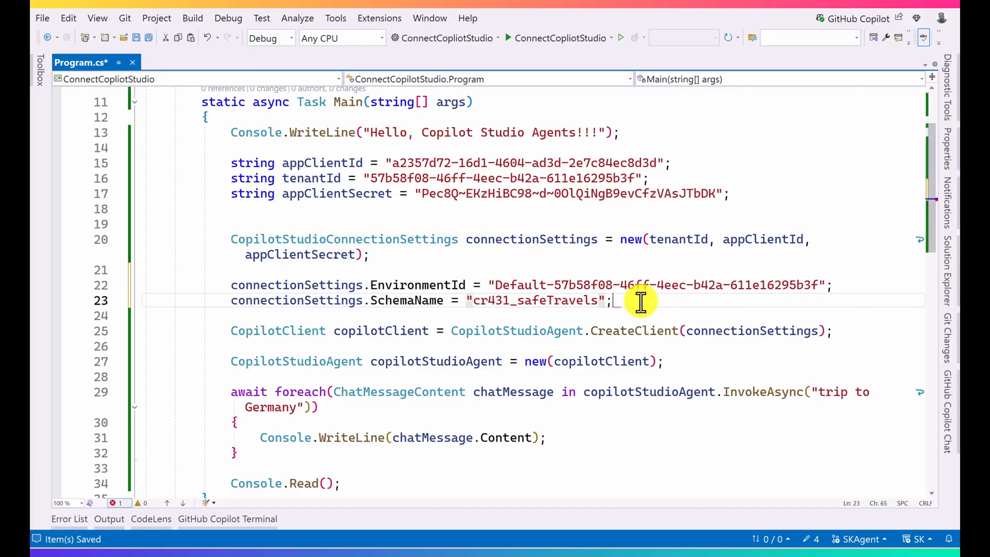
key(ctrl+s)
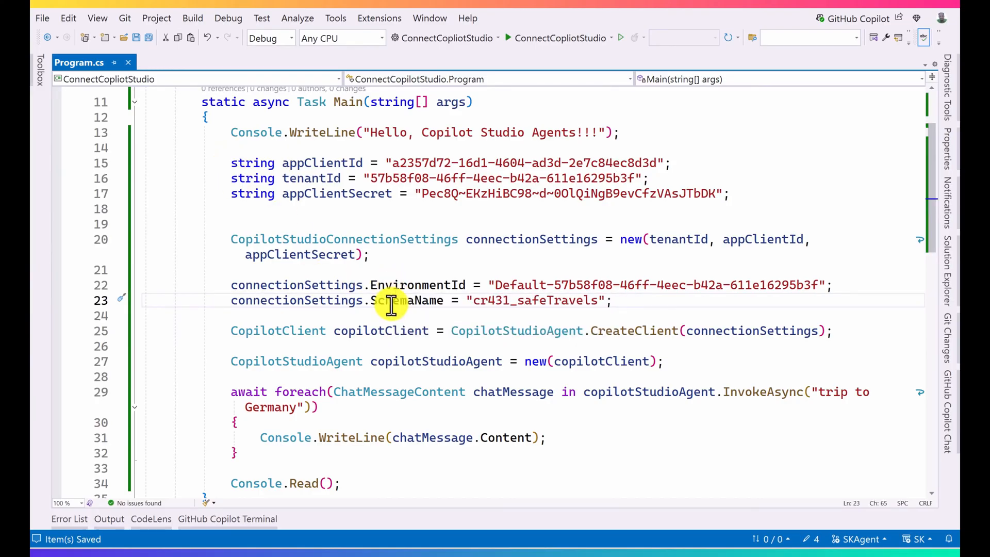
Step: Run the ConnectCopilotStudio project and move the console window up to review the agent's reply about the trip to Germany
mouse_move(393, 304)
scroll(442, 376, down, 2)
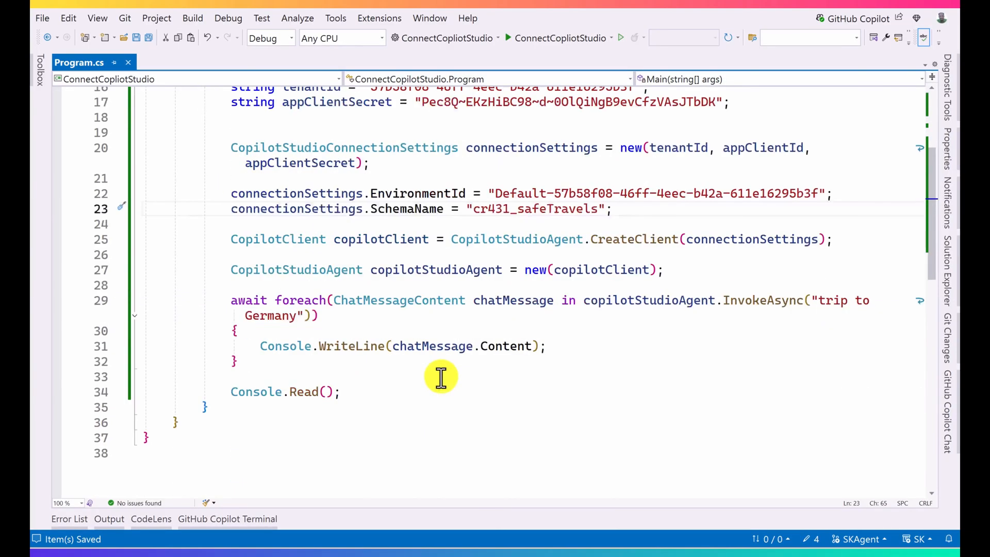
click(550, 49)
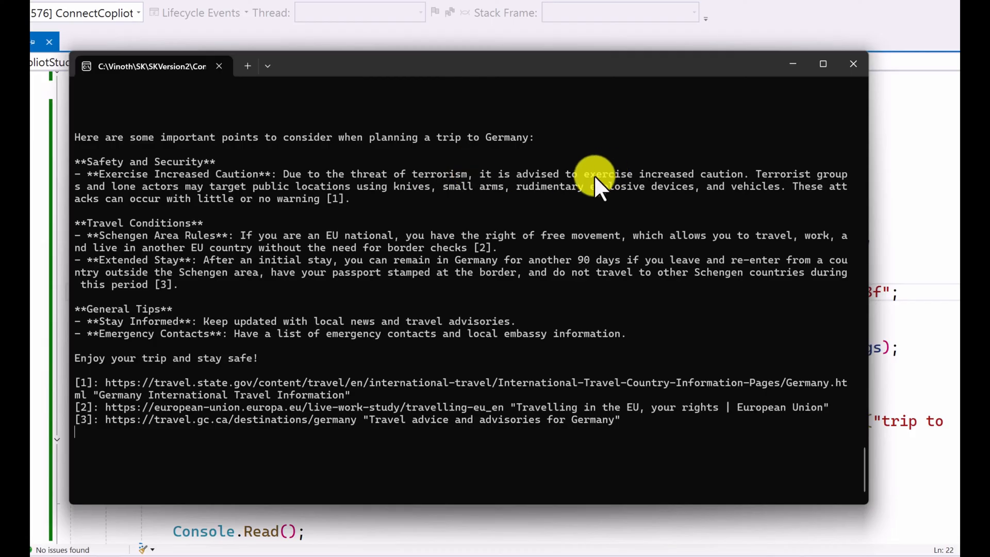
drag(449, 67, 467, 0)
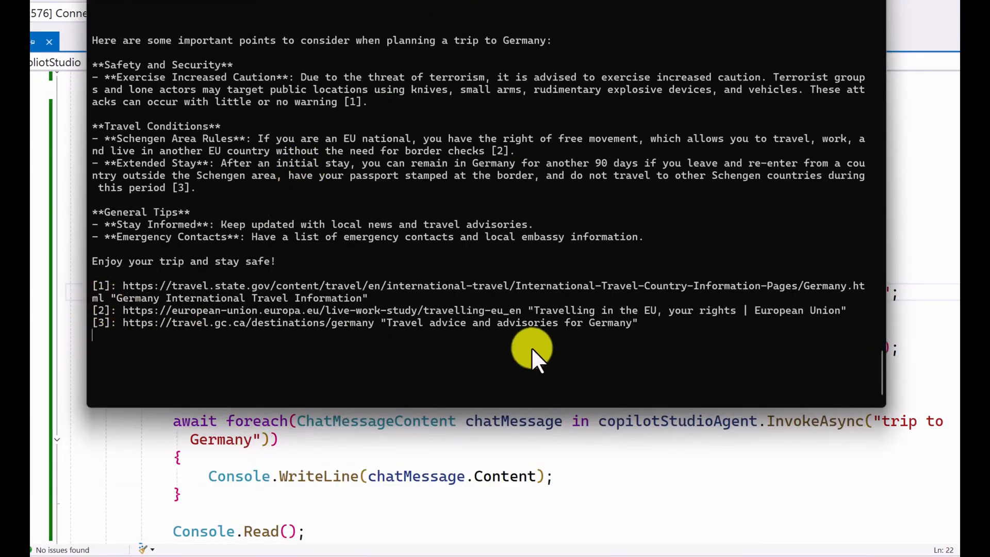
drag(648, 335, 103, 246)
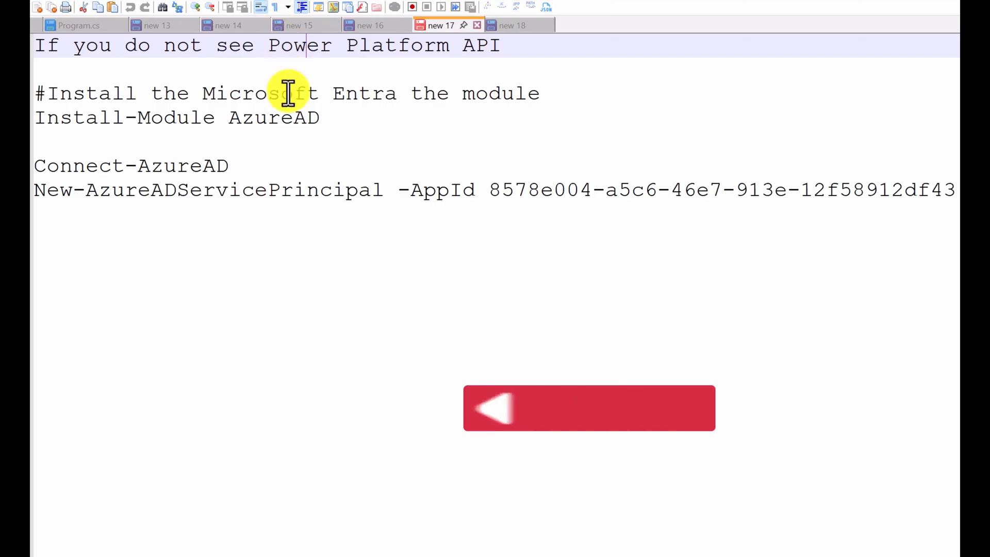
Step: In the Notepad++ notes, review the commands for a missing Power Platform API, highlighting Install-Module AzureAD, Connect-AzureAD and the New-AzureADServicePrincipal app ID
click(452, 166)
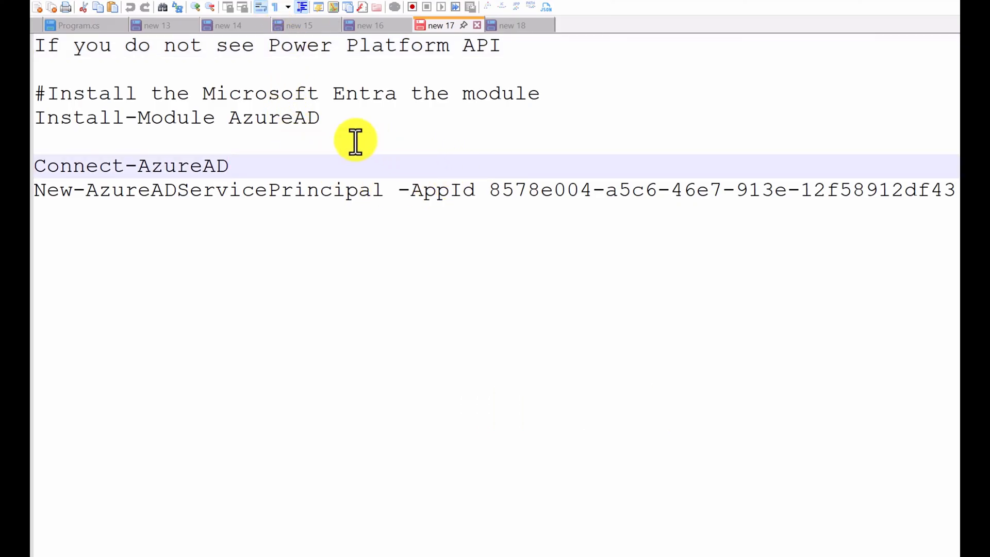
click(204, 191)
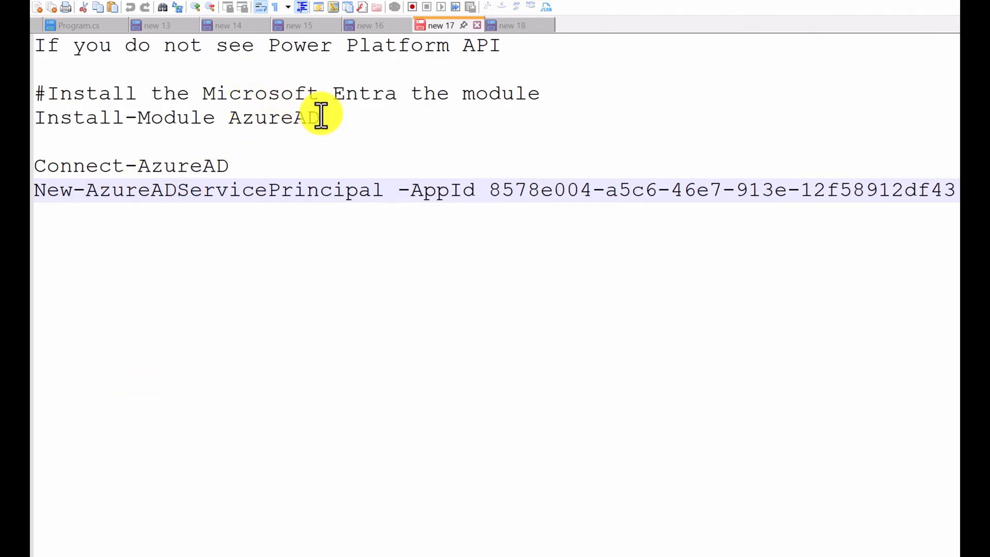
drag(321, 118, 35, 119)
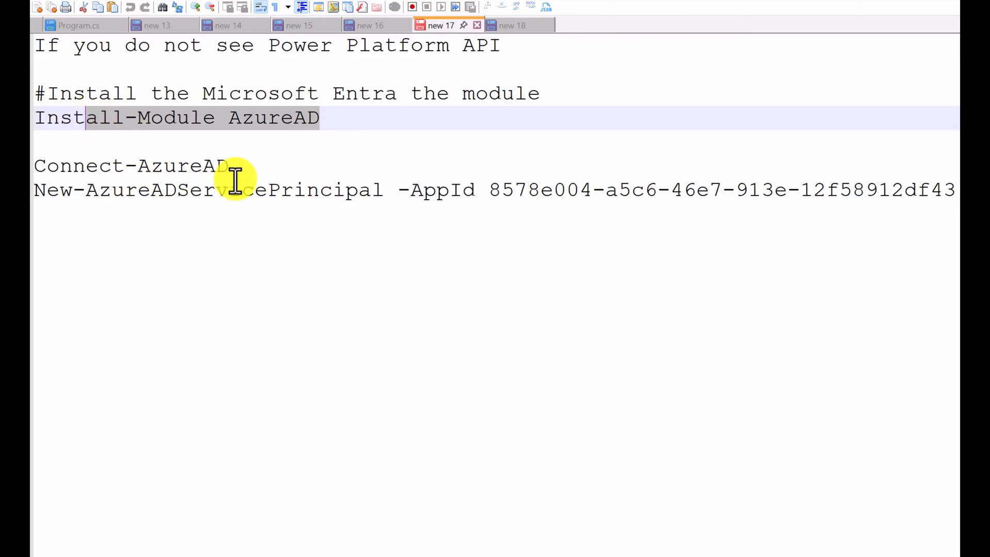
click(151, 246)
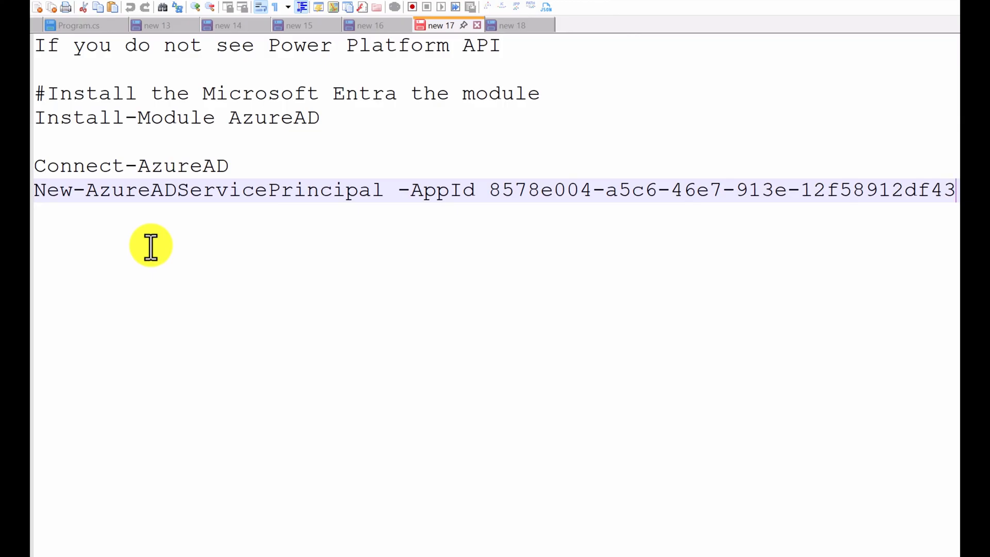
drag(229, 166, 68, 165)
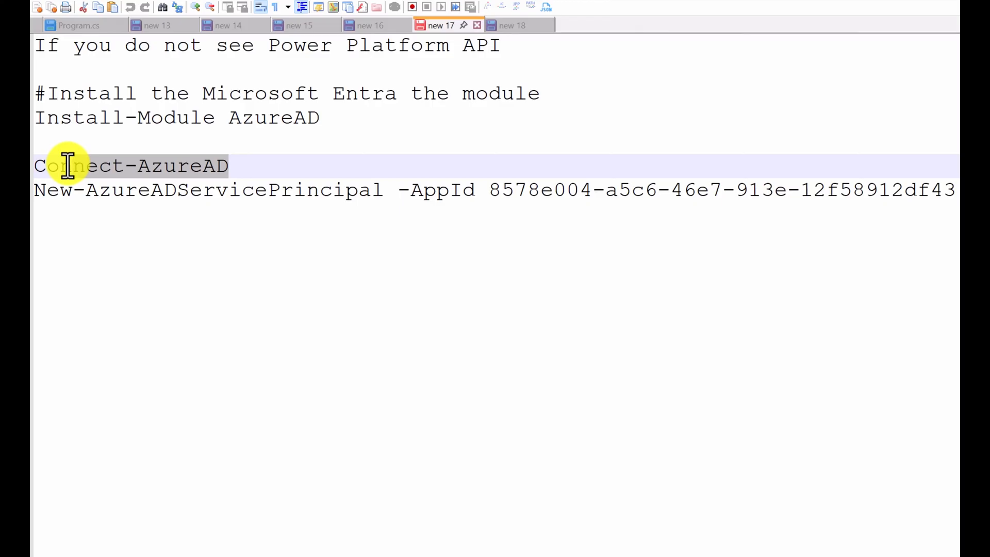
drag(68, 166, 73, 165)
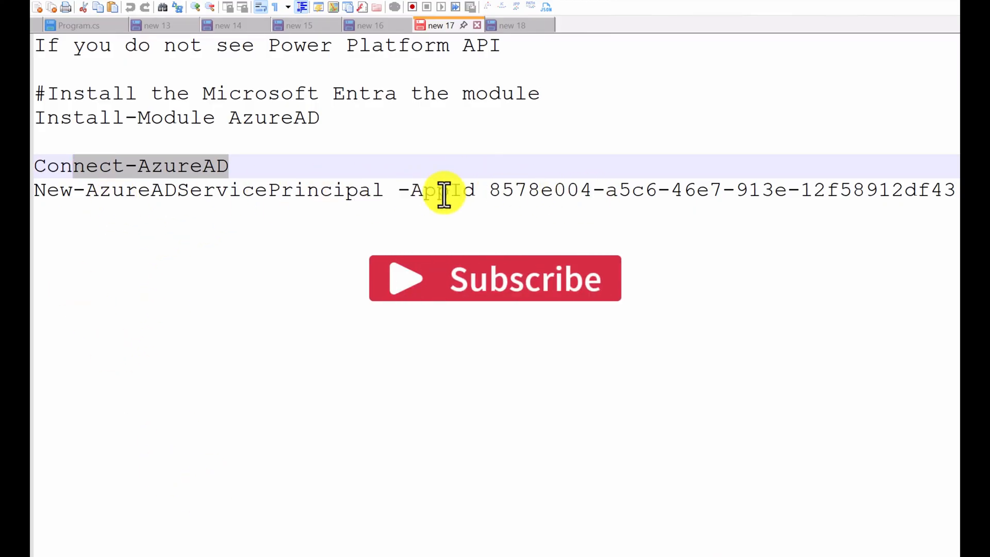
drag(490, 187, 958, 190)
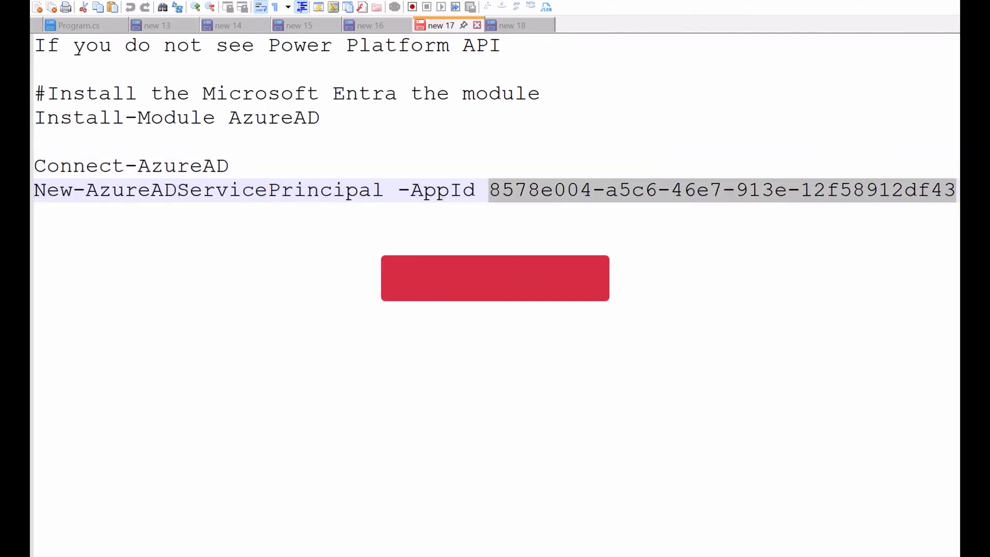